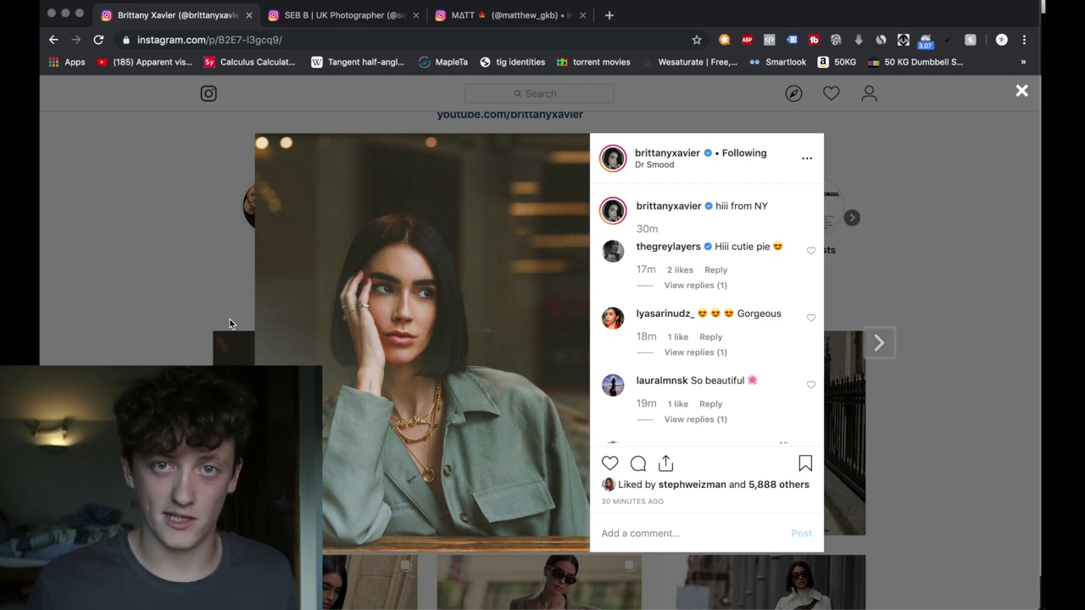
- View the photographer's profile and the second photographer's profile on Instagram, then switch to Lightroom
{"action": "left_click", "coordinate": [501, 15]}
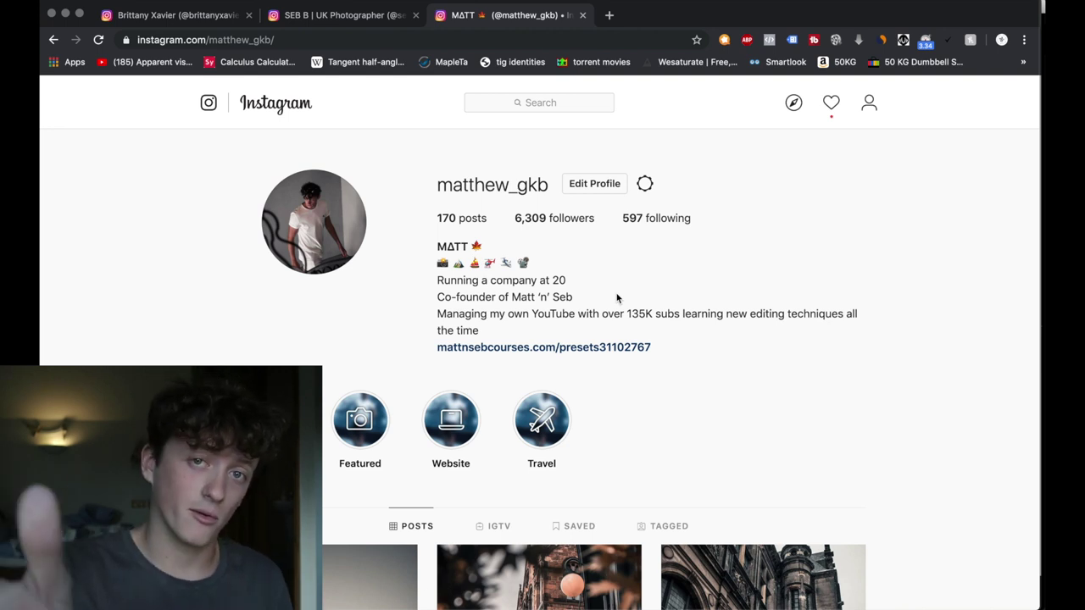
{"action": "left_click", "coordinate": [330, 17]}
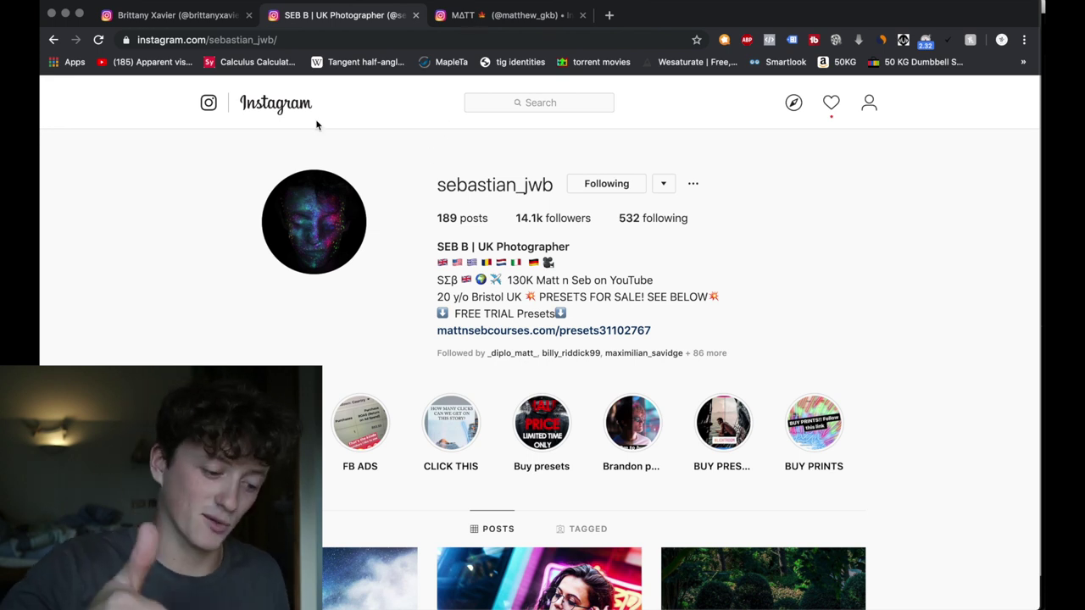
{"action": "key", "text": "super+Tab"}
{"action": "key", "text": "super+Tab"}
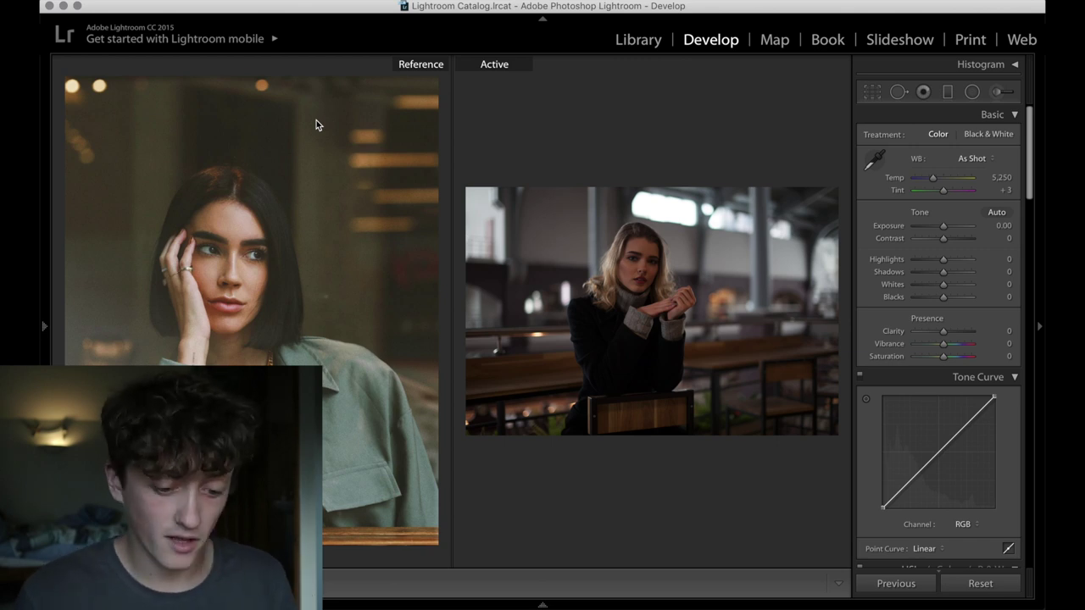
- Crop the blonde woman's photo to 4 x 5 / 8 x 10, resizing and shifting the frame around her
{"action": "left_click", "coordinate": [868, 94]}
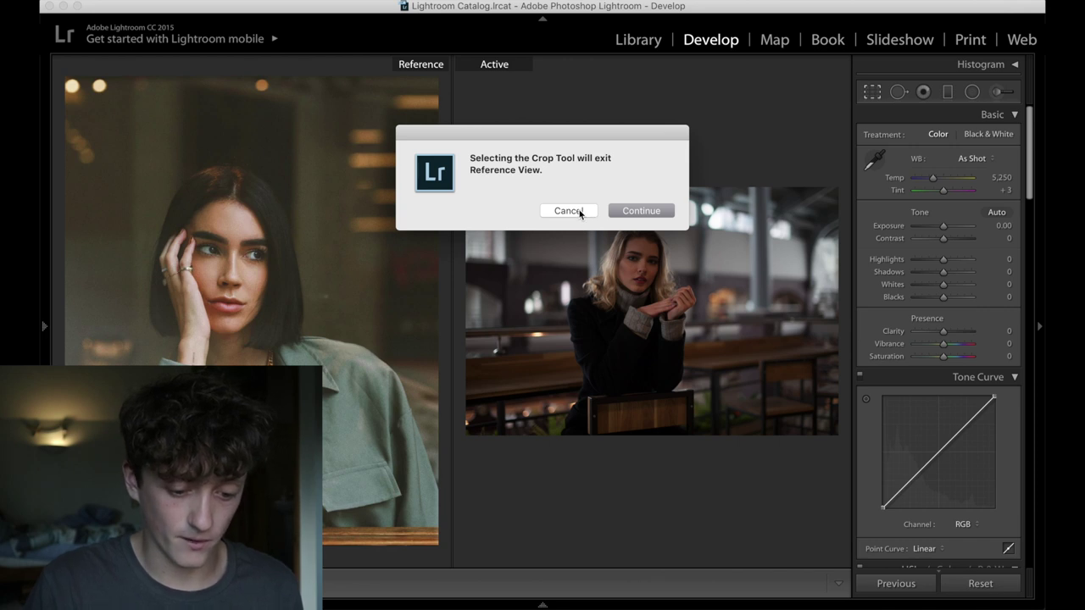
{"action": "left_click", "coordinate": [636, 212]}
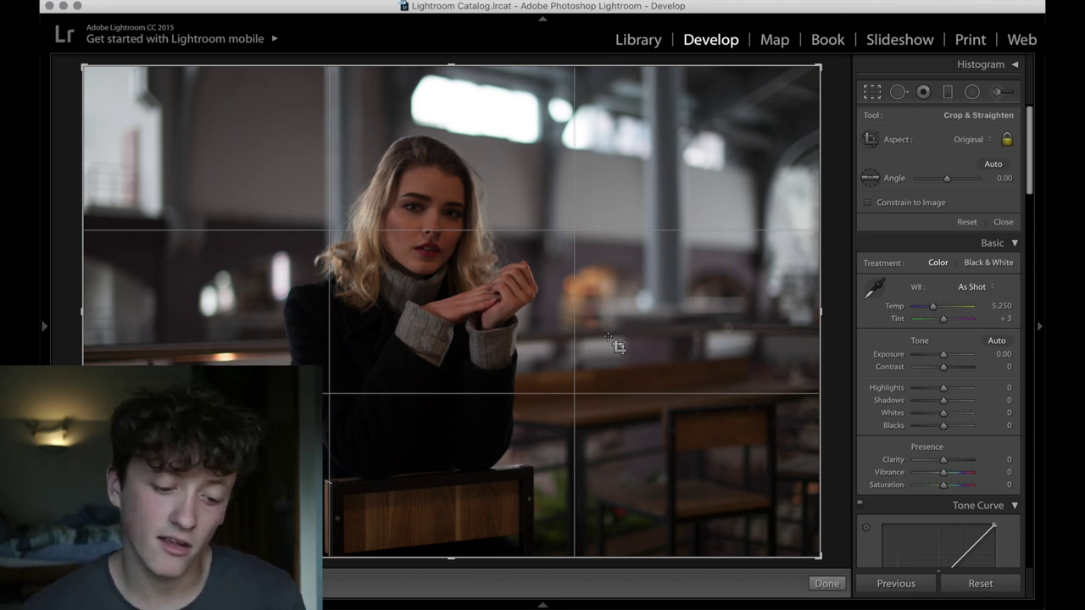
{"action": "left_click", "coordinate": [980, 141]}
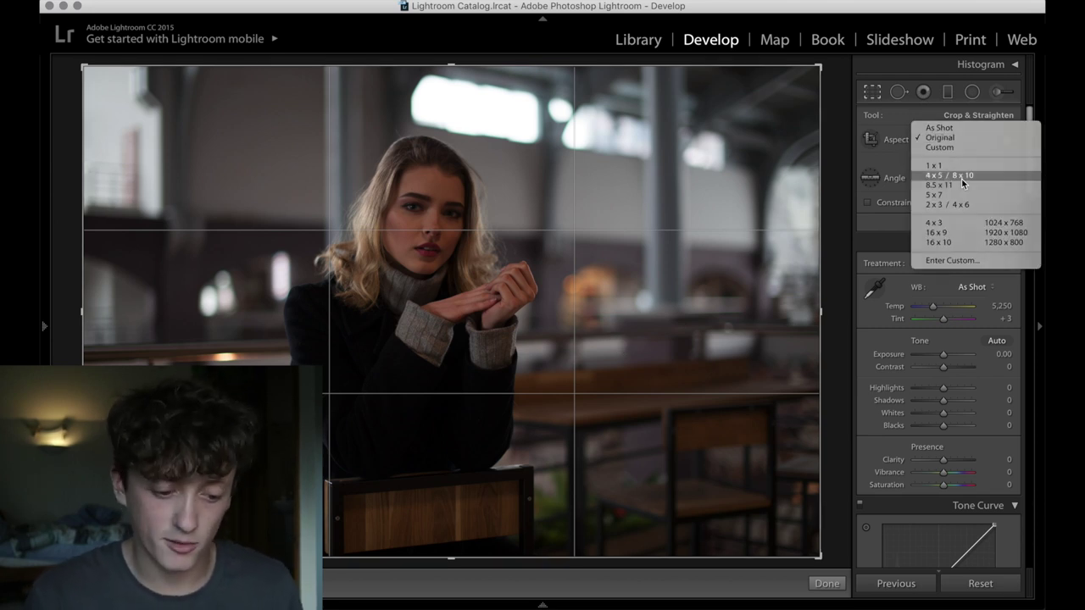
{"action": "left_click", "coordinate": [962, 175]}
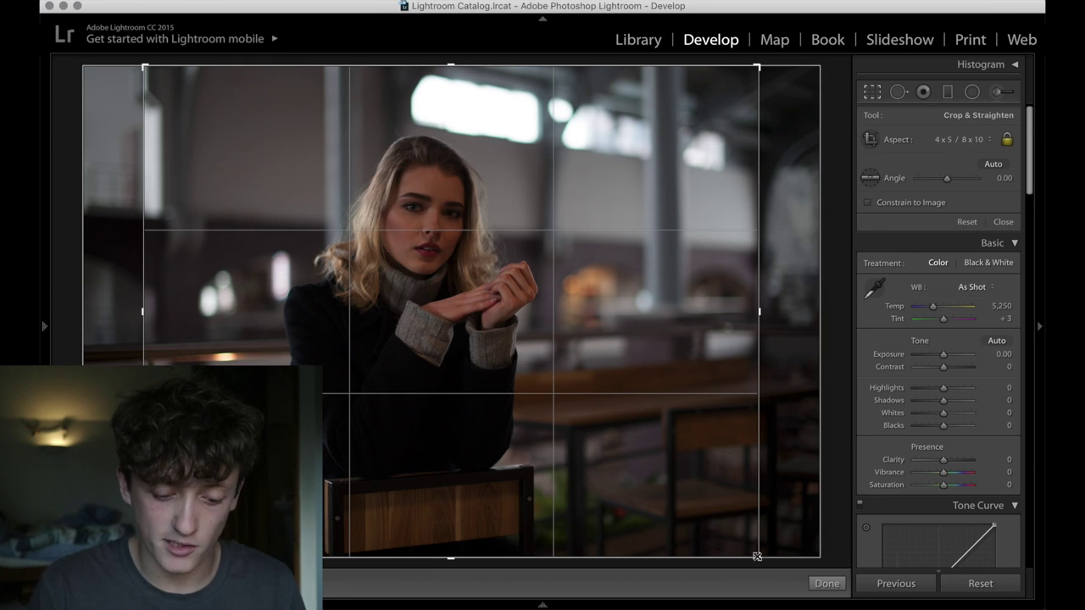
{"action": "left_click_drag", "start_coordinate": [757, 557], "coordinate": [619, 551]}
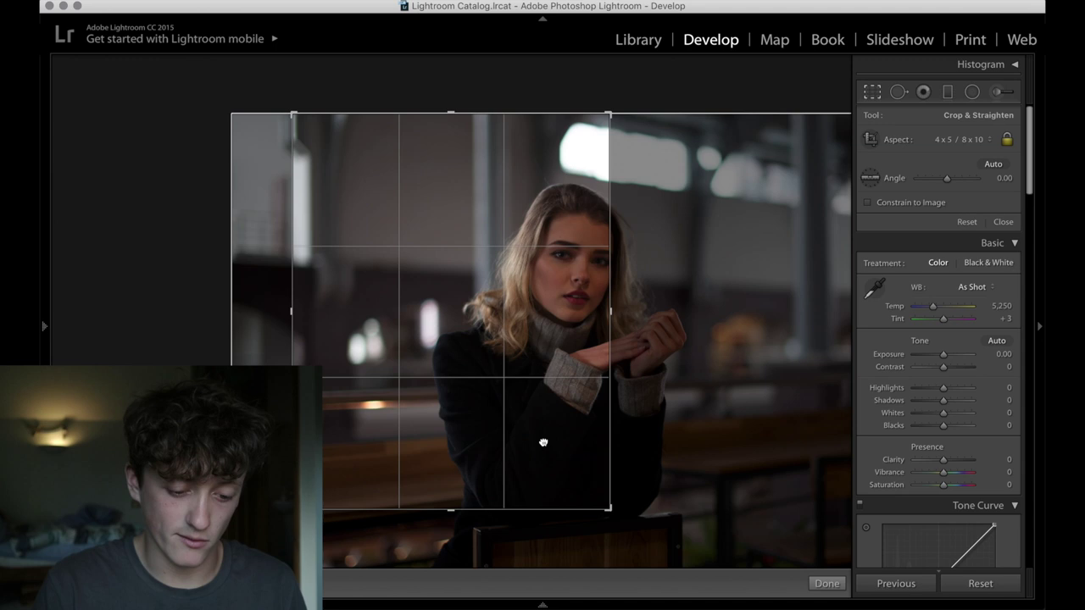
{"action": "left_click_drag", "start_coordinate": [542, 443], "coordinate": [443, 370]}
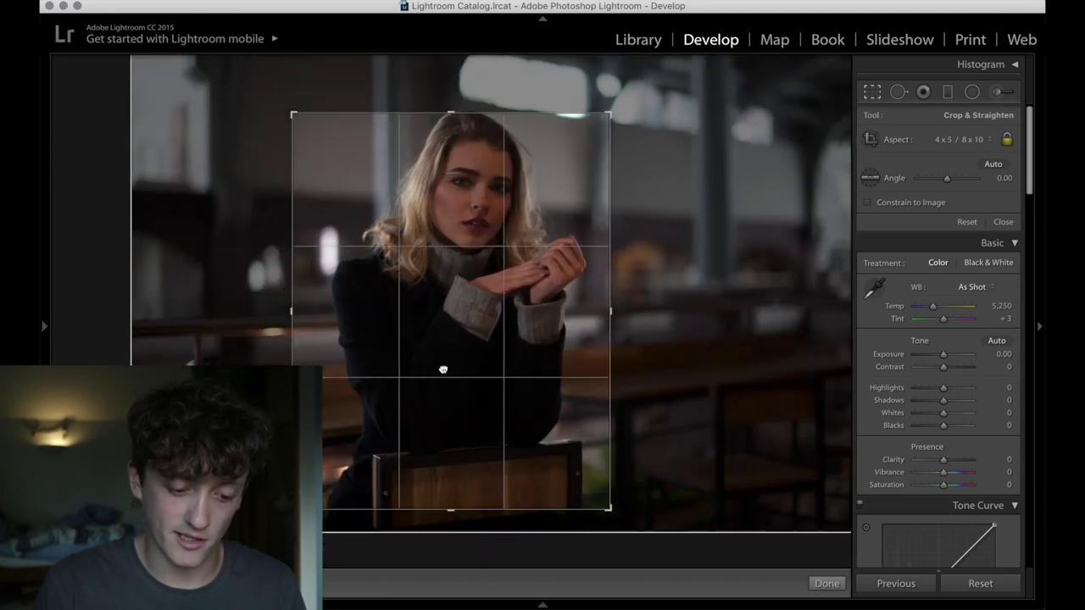
{"action": "left_click_drag", "start_coordinate": [609, 112], "coordinate": [649, 56]}
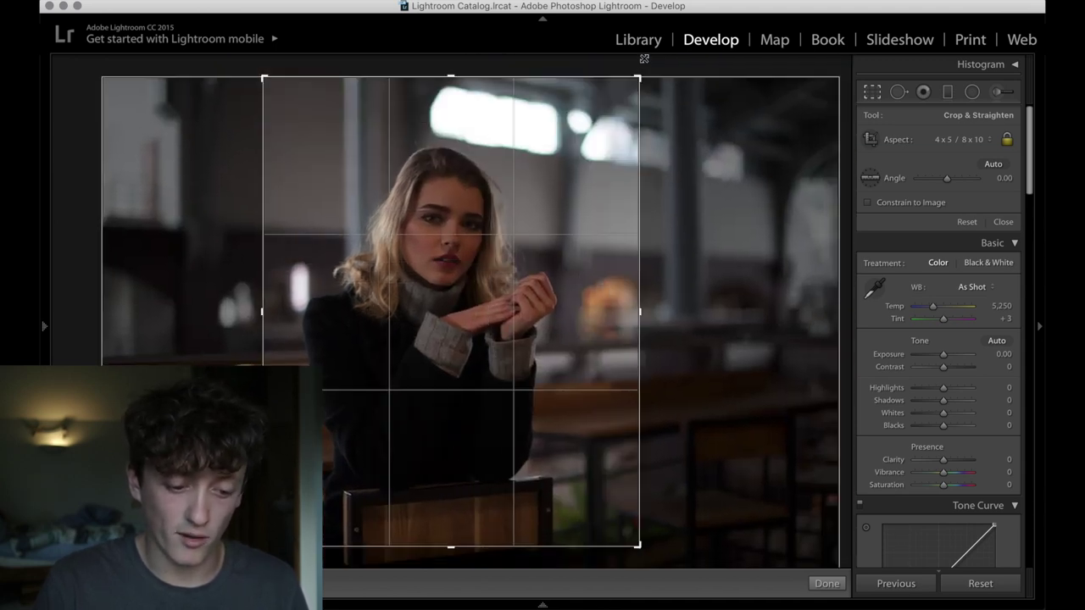
{"action": "left_click_drag", "start_coordinate": [638, 546], "coordinate": [654, 591]}
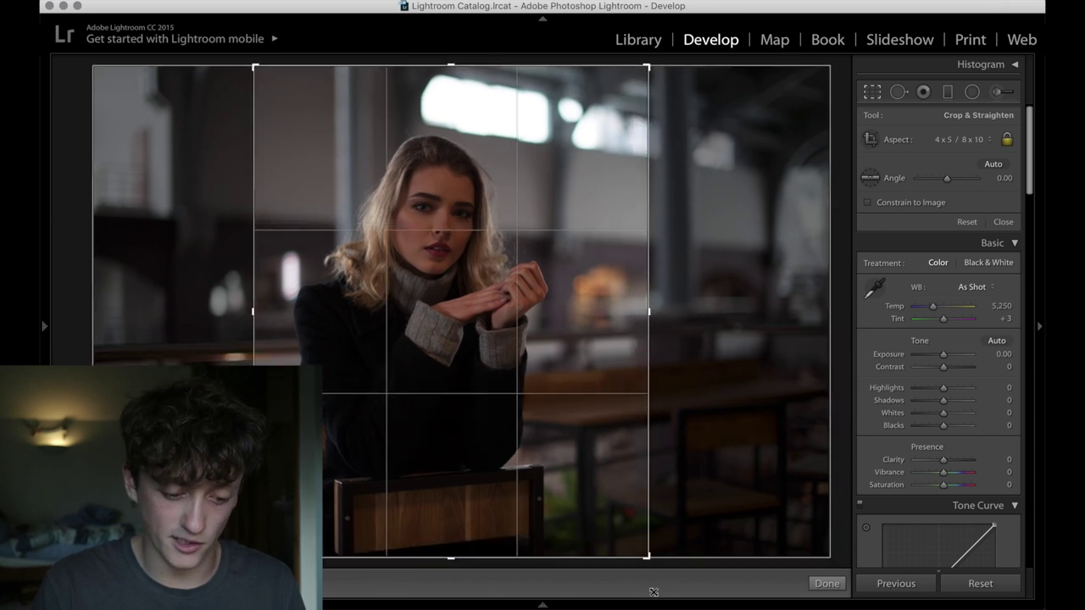
{"action": "left_click_drag", "start_coordinate": [588, 506], "coordinate": [626, 502]}
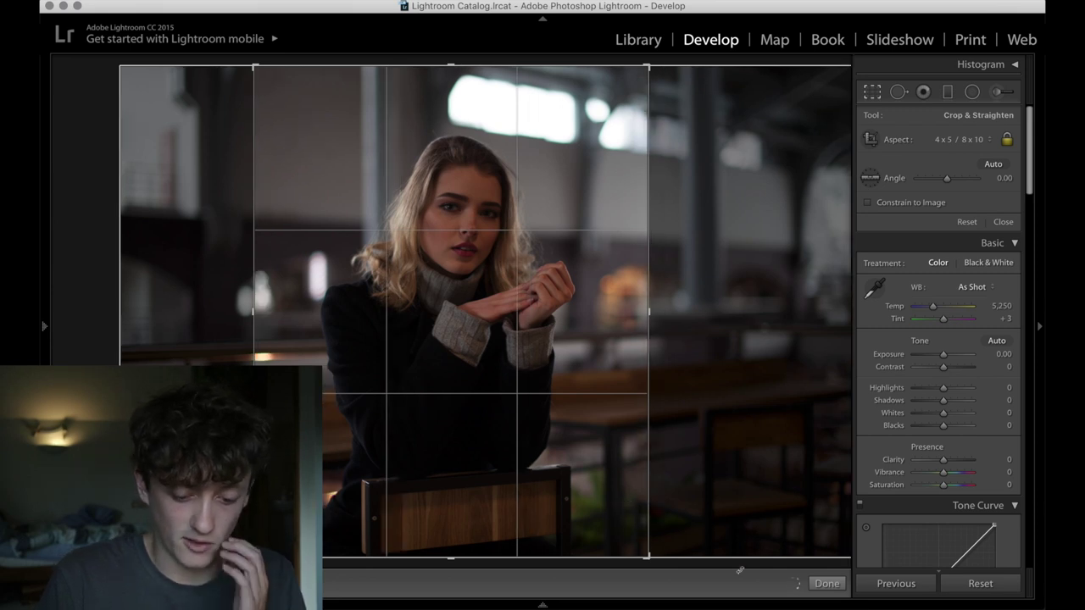
- Commit the crop, view it beside the reference portrait, and apply the Film look 1 preset
{"action": "left_click", "coordinate": [839, 584]}
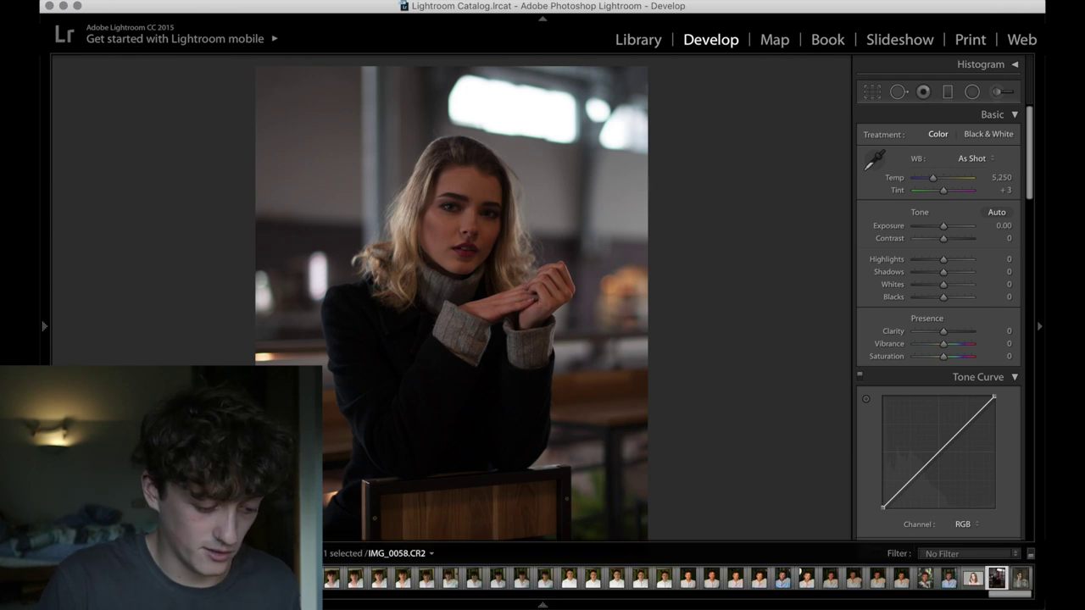
{"action": "key", "text": "shift+r"}
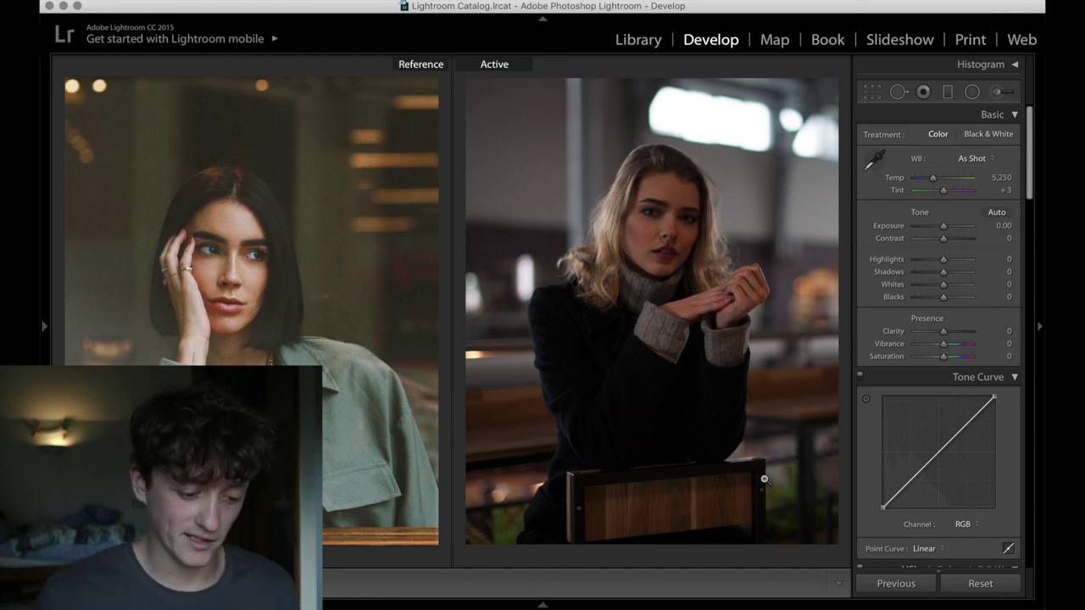
{"action": "mouse_move", "coordinate": [44, 324]}
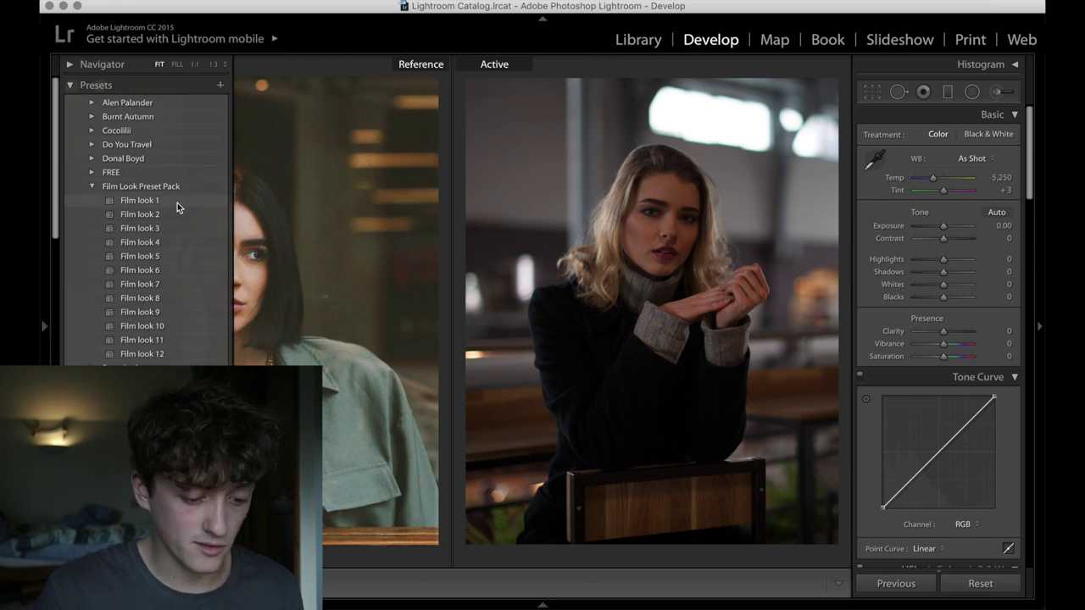
{"action": "left_click", "coordinate": [177, 204]}
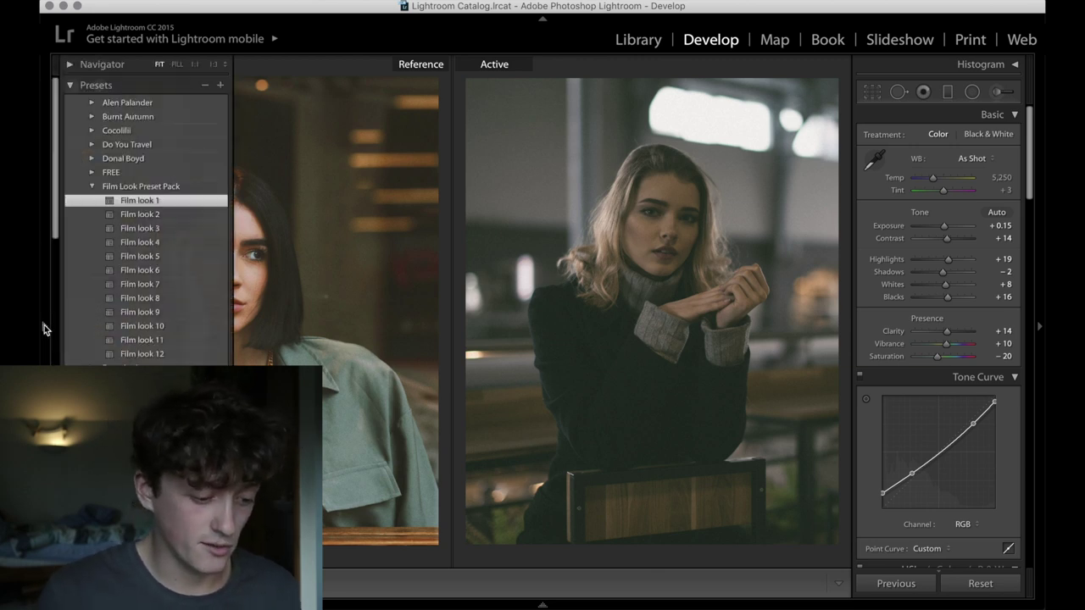
{"action": "left_click", "coordinate": [44, 329]}
- Try presets Film look 2 through Film look 7, then settle back on Film look 1
{"action": "left_click", "coordinate": [140, 214]}
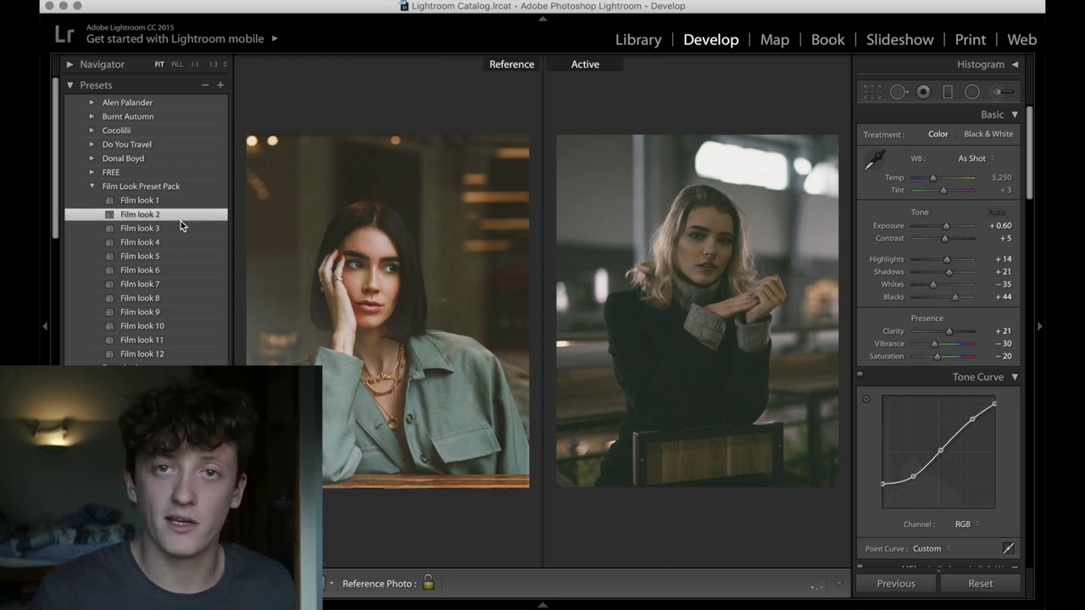
{"action": "left_click", "coordinate": [175, 232]}
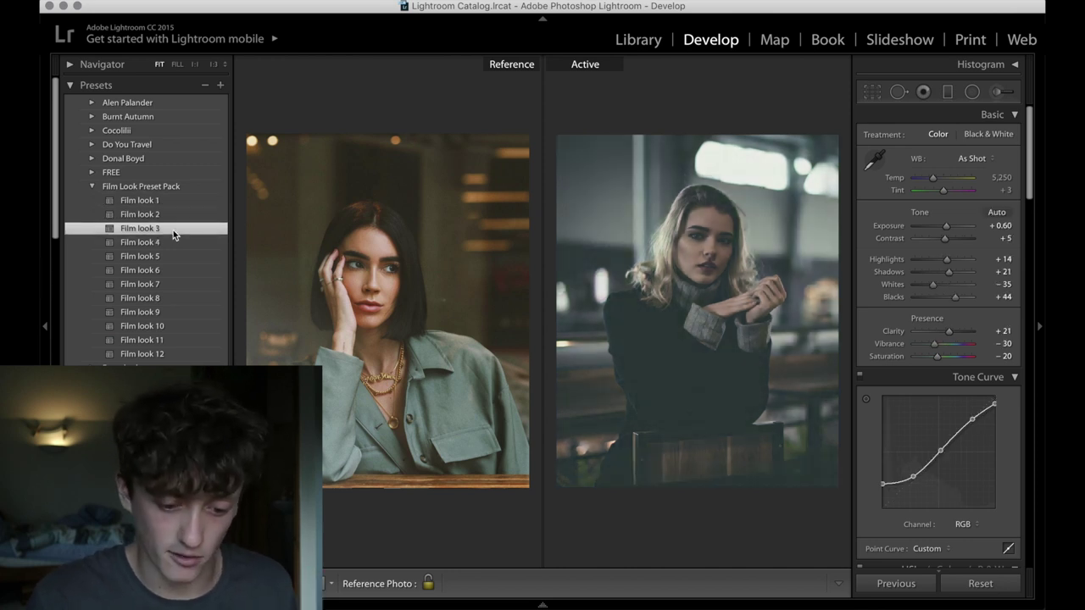
{"action": "left_click", "coordinate": [166, 244]}
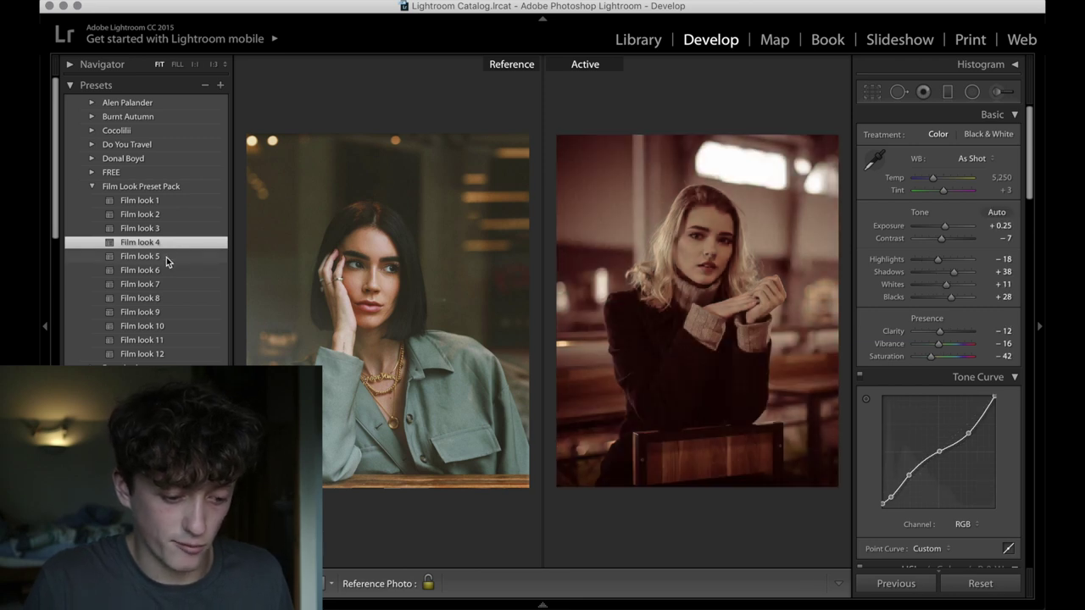
{"action": "left_click", "coordinate": [167, 259]}
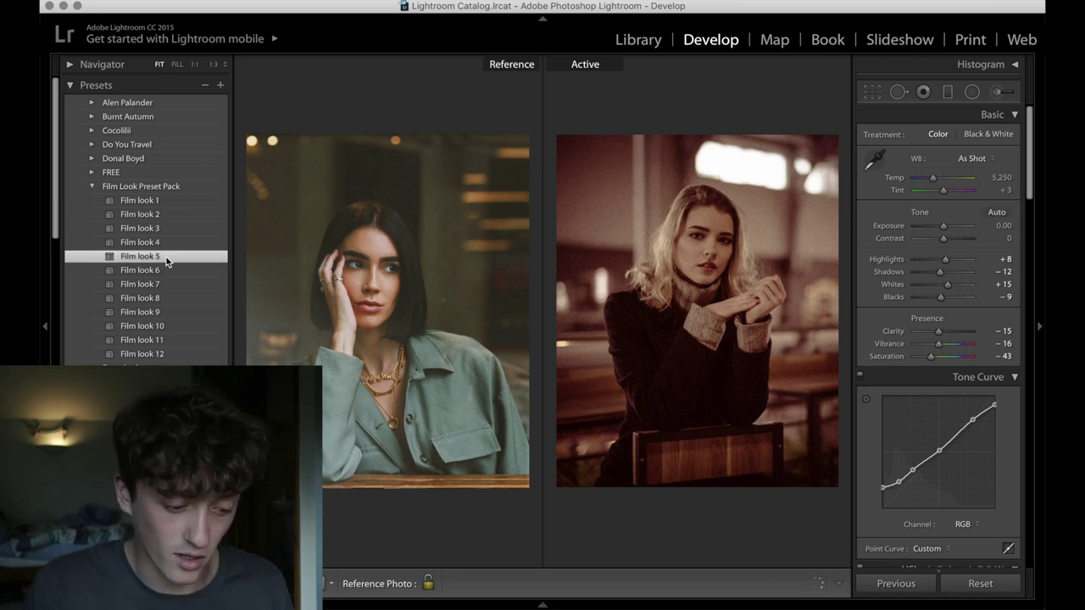
{"action": "left_click", "coordinate": [163, 271]}
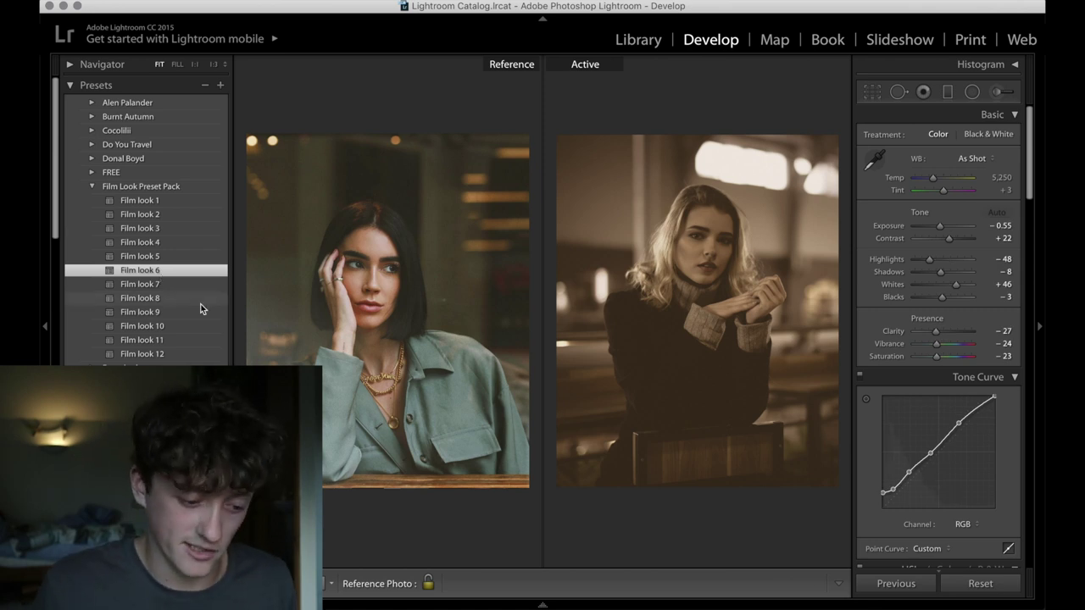
{"action": "left_click", "coordinate": [161, 288]}
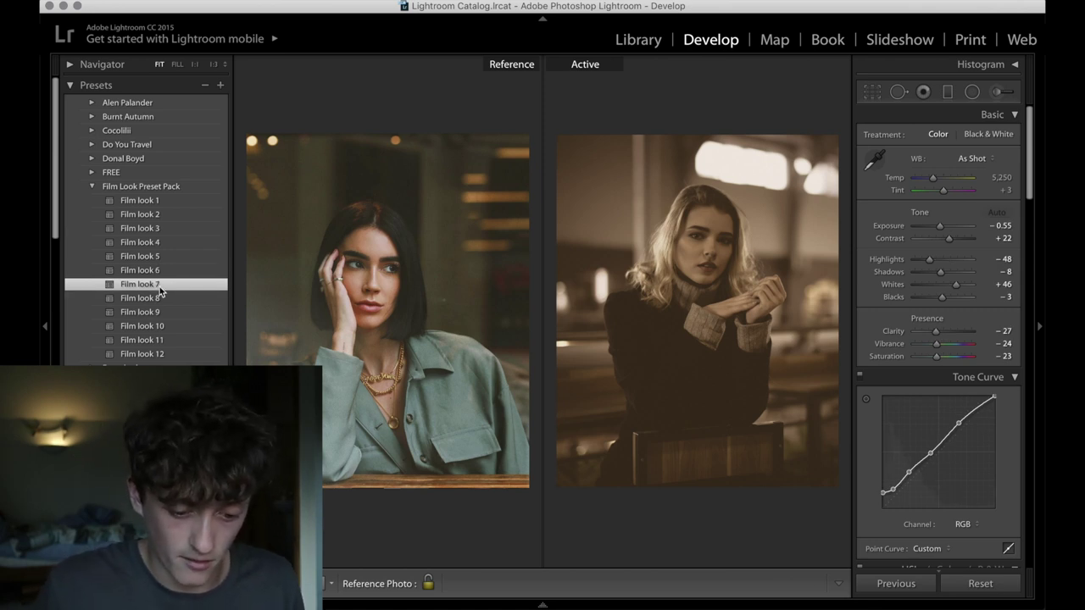
{"action": "left_click", "coordinate": [171, 201]}
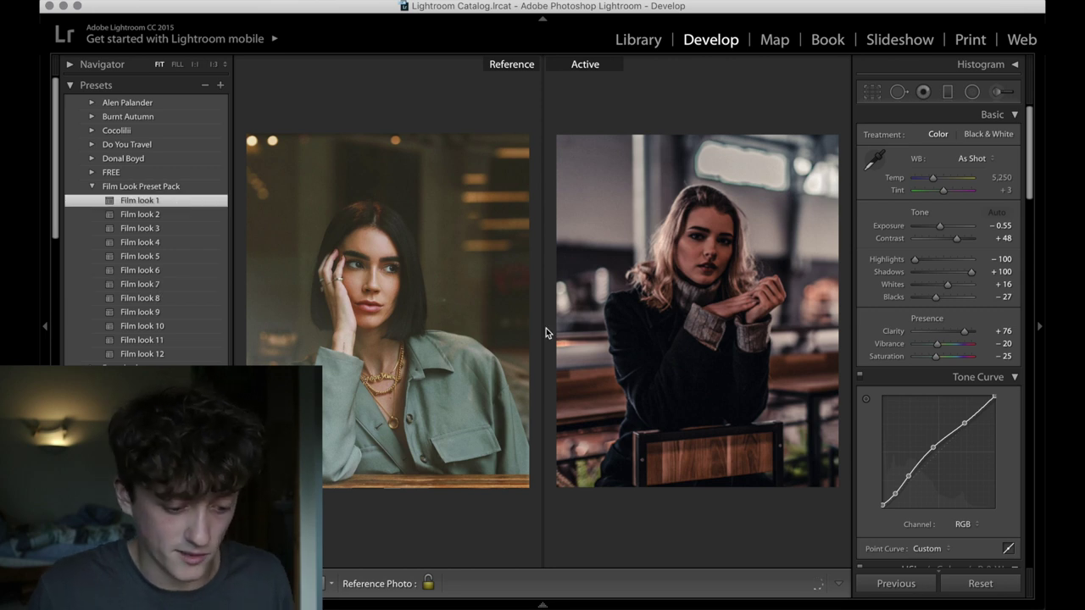
{"action": "left_click", "coordinate": [45, 329]}
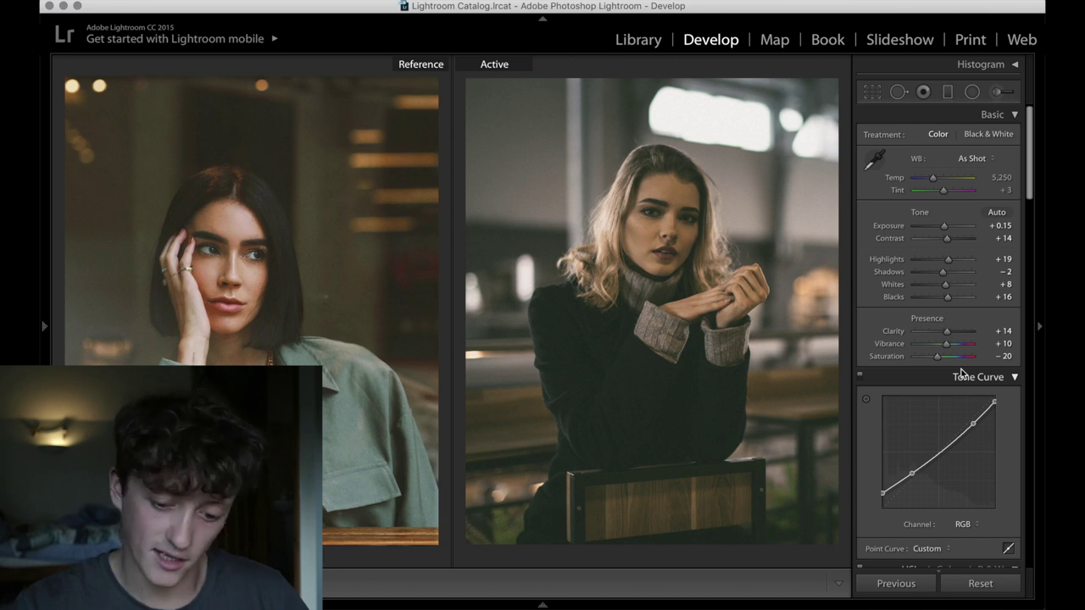
{"action": "scroll", "coordinate": [932, 377], "scroll_direction": "down", "scroll_amount": 5}
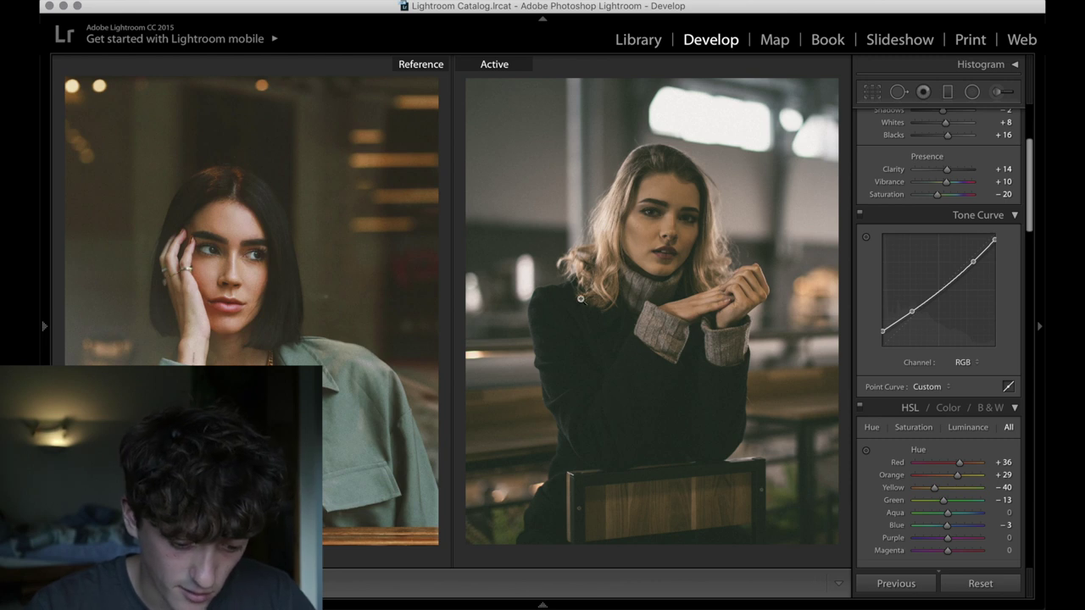
{"action": "scroll", "coordinate": [975, 254], "scroll_direction": "down", "scroll_amount": 3}
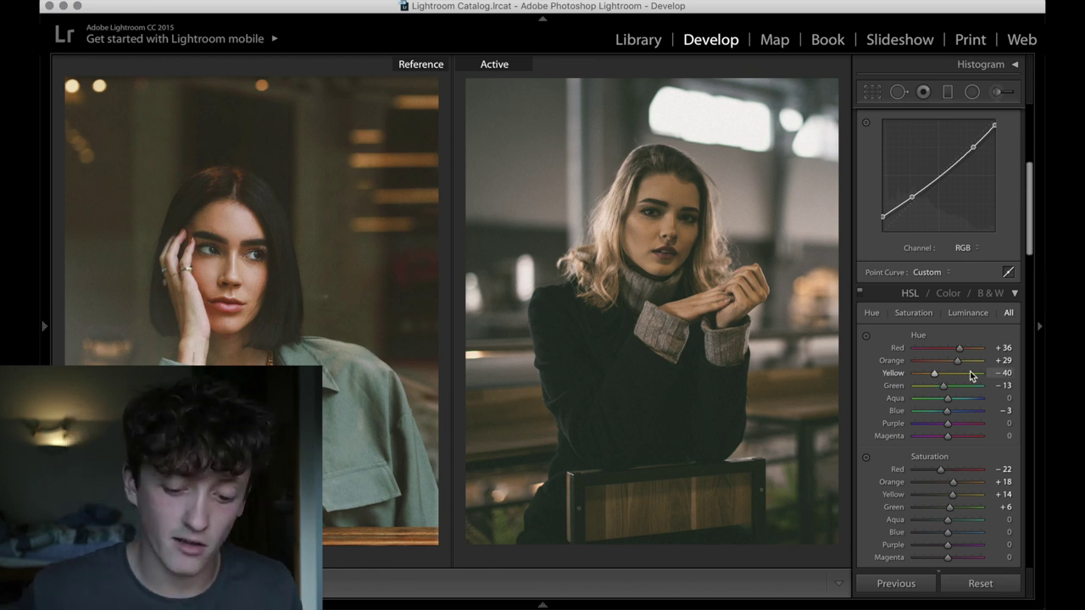
{"action": "scroll", "coordinate": [970, 373], "scroll_direction": "down", "scroll_amount": 6}
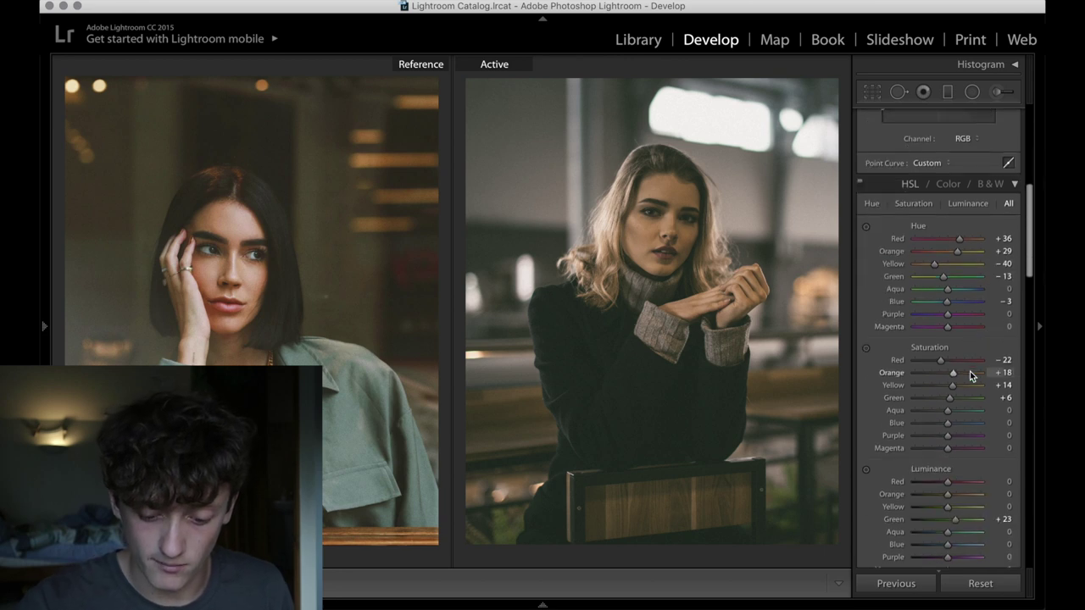
{"action": "scroll", "coordinate": [969, 371], "scroll_direction": "down", "scroll_amount": 1}
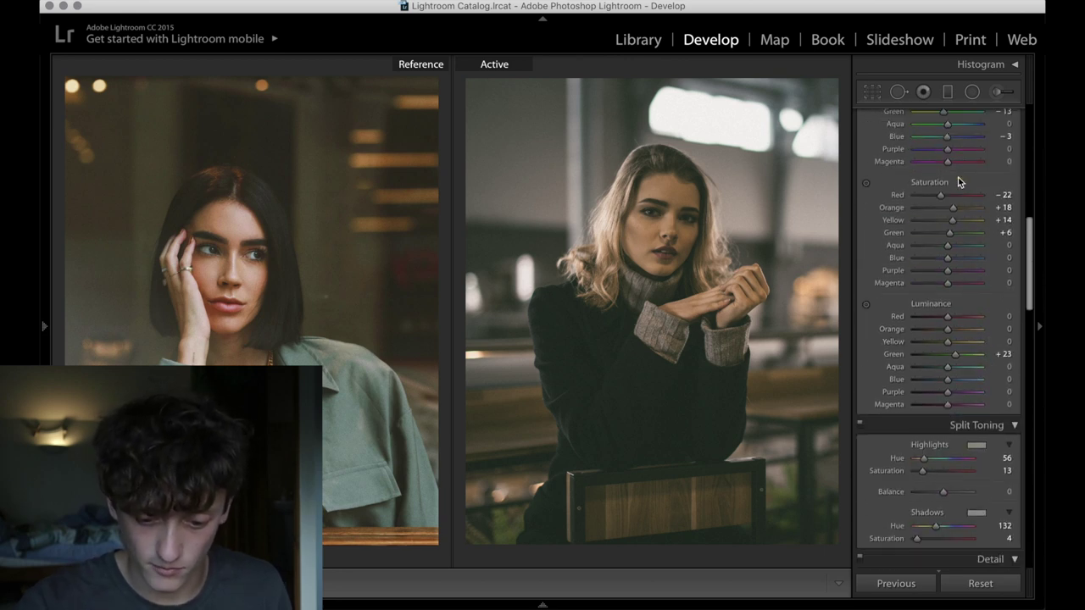
{"action": "scroll", "coordinate": [940, 304], "scroll_direction": "down", "scroll_amount": 2}
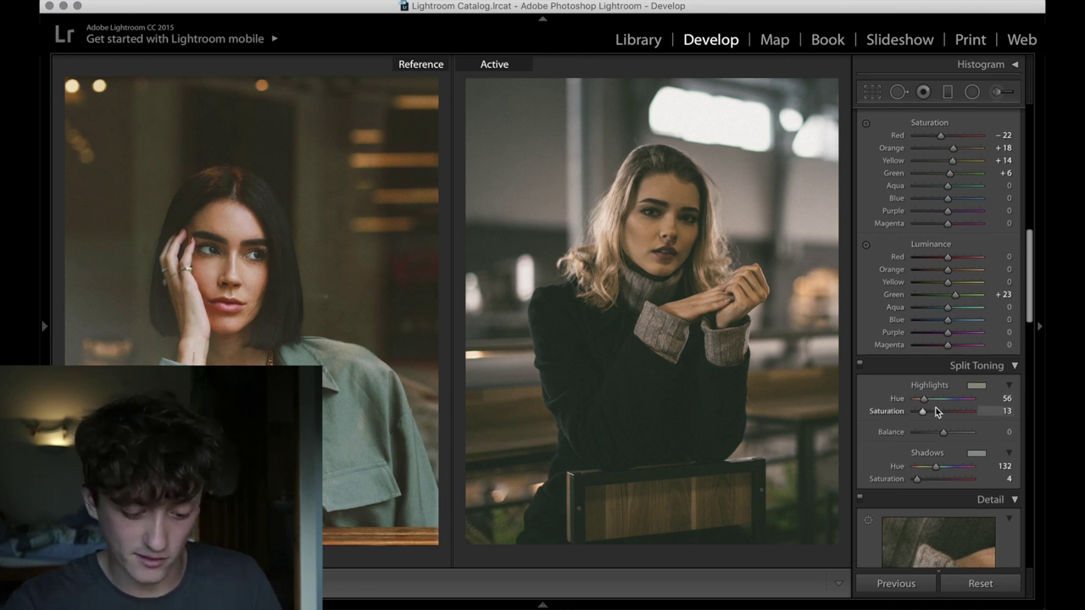
- Nudge the highlight tint hue, preview the green shadow tint, and scroll through the grade's panels
{"action": "left_click_drag", "start_coordinate": [924, 398], "coordinate": [925, 399]}
{"action": "left_click", "coordinate": [936, 468], "text": "alt"}
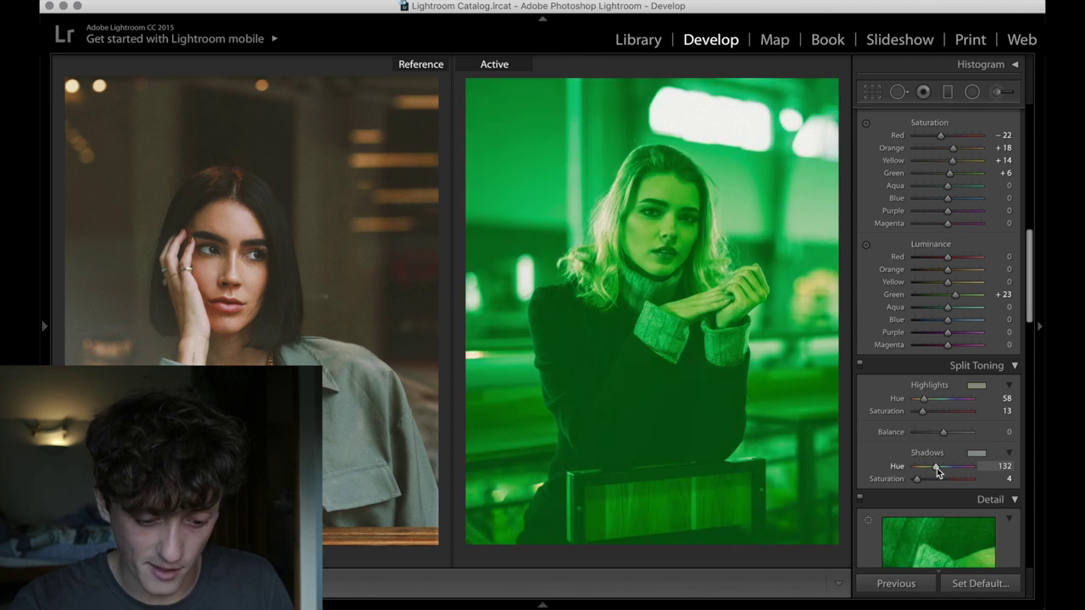
{"action": "scroll", "coordinate": [936, 468], "scroll_direction": "down", "scroll_amount": 10}
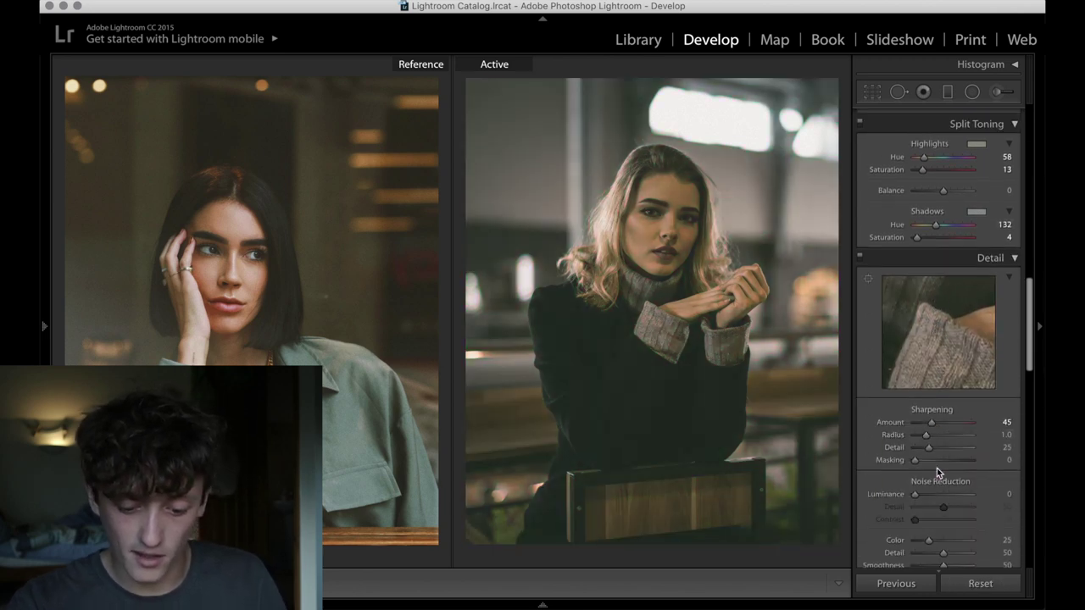
{"action": "scroll", "coordinate": [937, 468], "scroll_direction": "down", "scroll_amount": 15}
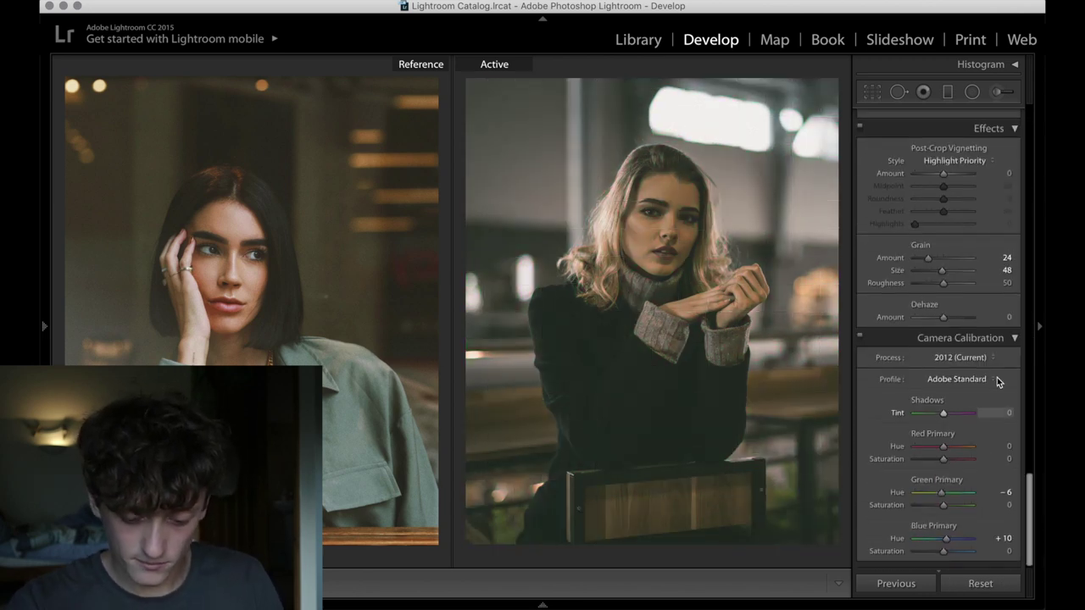
{"action": "scroll", "coordinate": [962, 265], "scroll_direction": "up", "scroll_amount": 5}
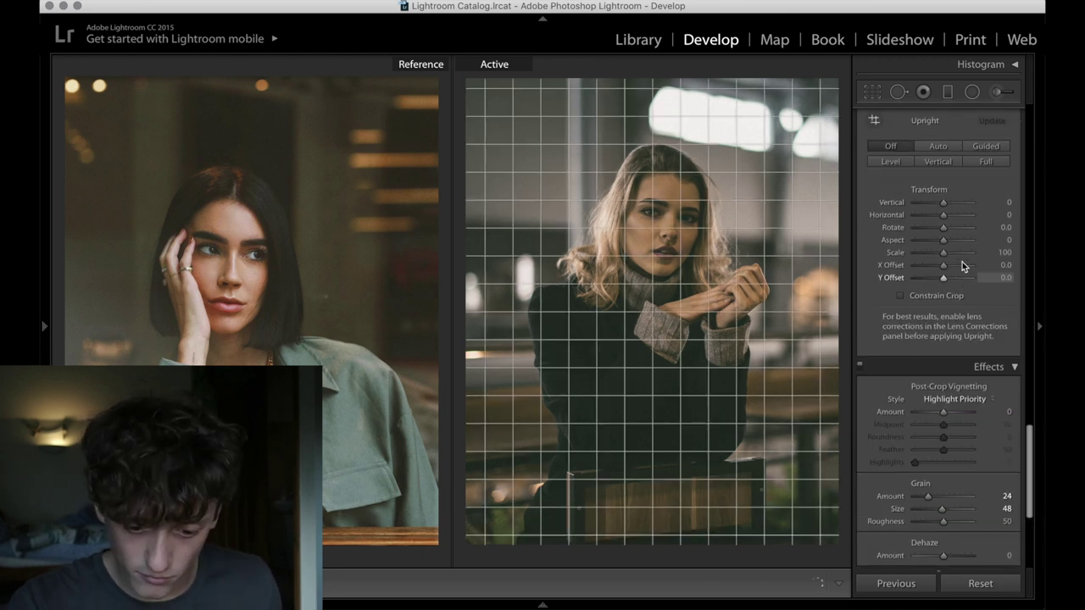
{"action": "scroll", "coordinate": [962, 265], "scroll_direction": "up", "scroll_amount": 15}
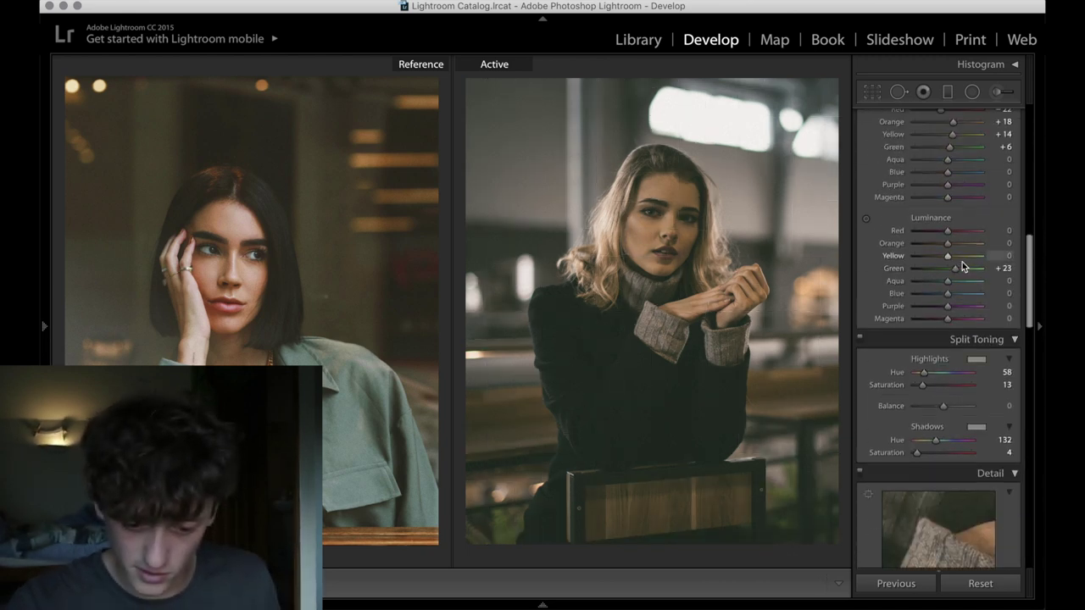
{"action": "scroll", "coordinate": [962, 262], "scroll_direction": "up", "scroll_amount": 3}
- Step the tone curve view through the Red and Green channels to Blue
{"action": "left_click", "coordinate": [973, 302]}
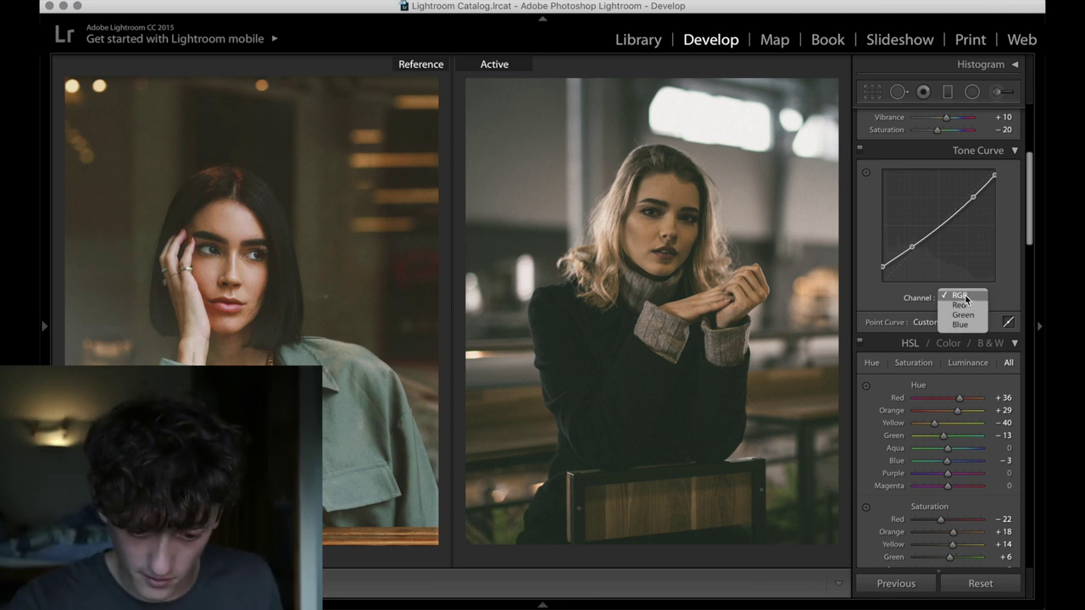
{"action": "left_click", "coordinate": [973, 306]}
{"action": "left_click", "coordinate": [969, 298]}
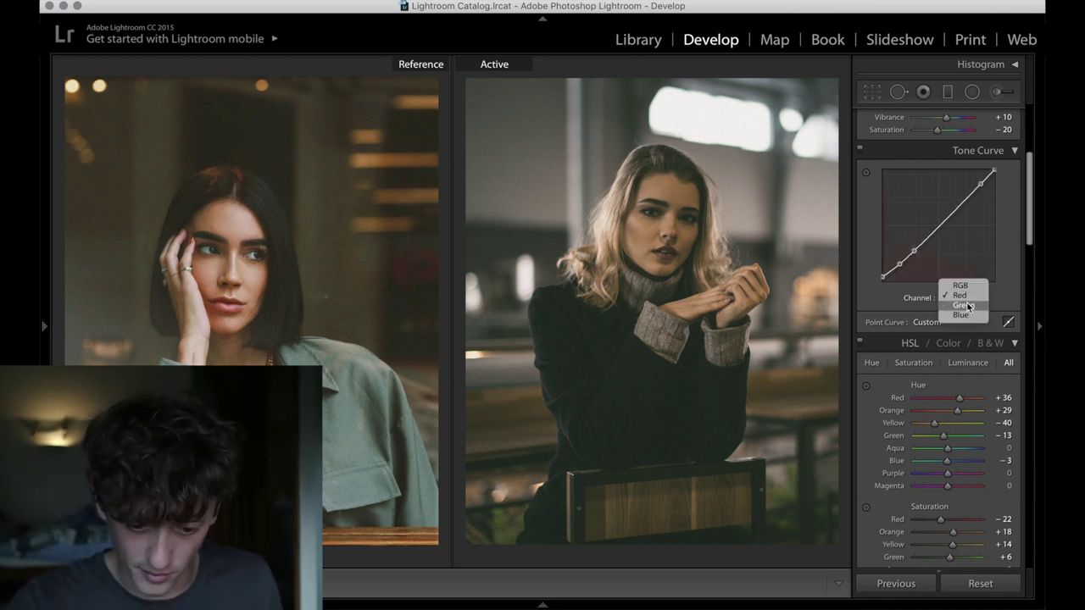
{"action": "left_click", "coordinate": [969, 307]}
{"action": "left_click", "coordinate": [967, 300]}
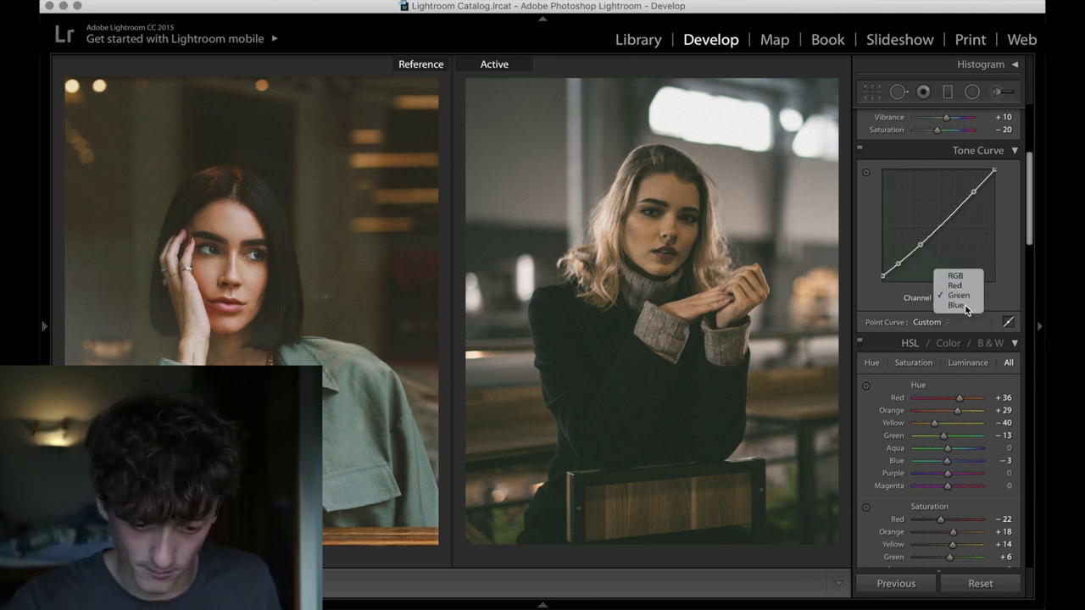
{"action": "left_click", "coordinate": [966, 310]}
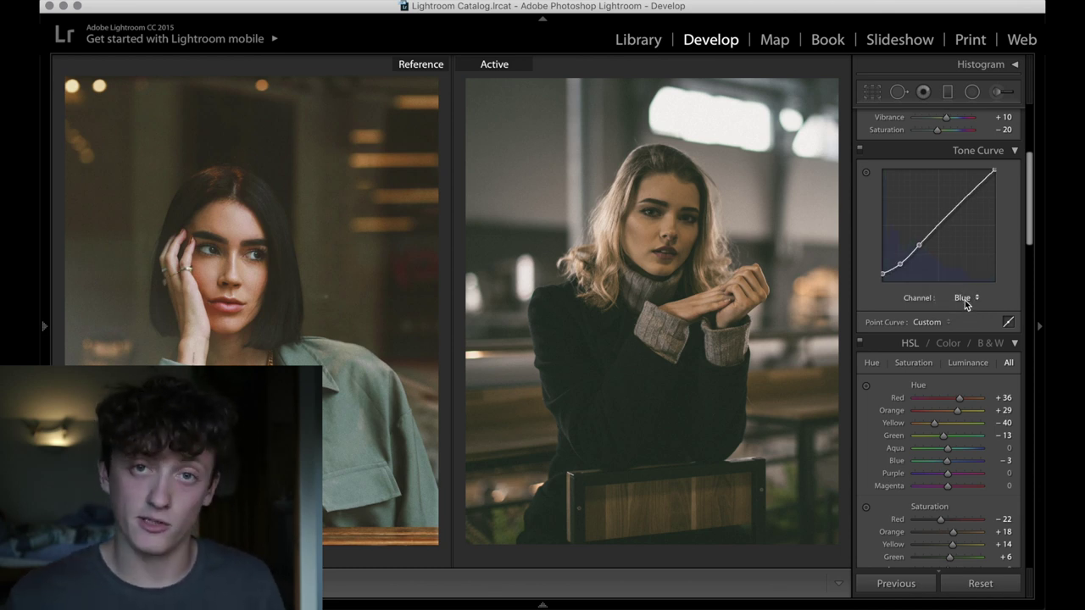
- Reset all edits and re-crop the photo to 4 x 5 / 8 x 10, framed around the woman
{"action": "left_click", "coordinate": [979, 584]}
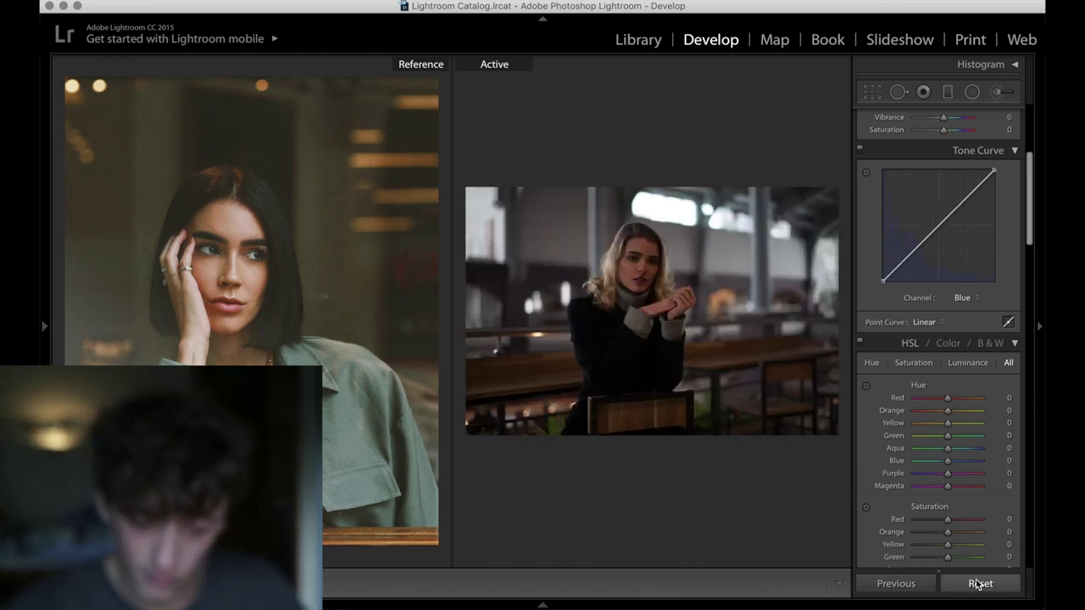
{"action": "left_click", "coordinate": [872, 92]}
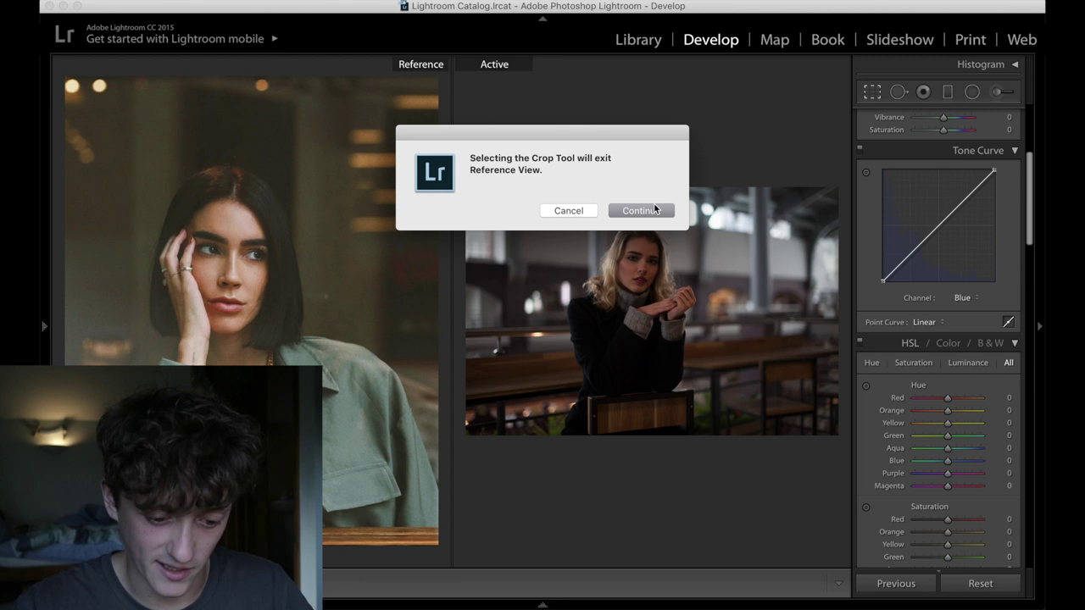
{"action": "left_click", "coordinate": [652, 211]}
{"action": "left_click", "coordinate": [988, 137]}
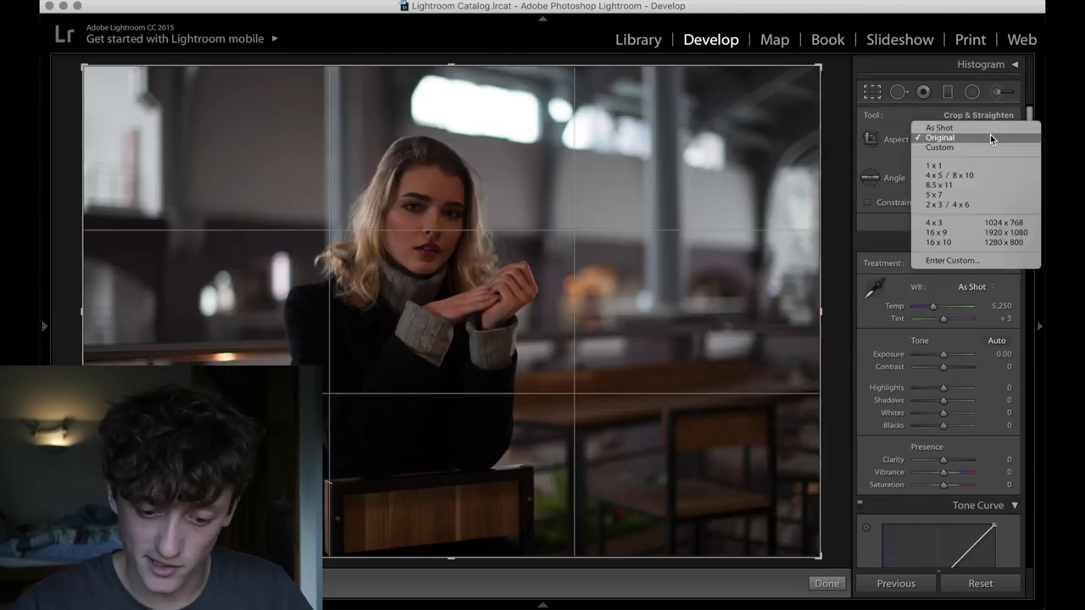
{"action": "left_click", "coordinate": [948, 175]}
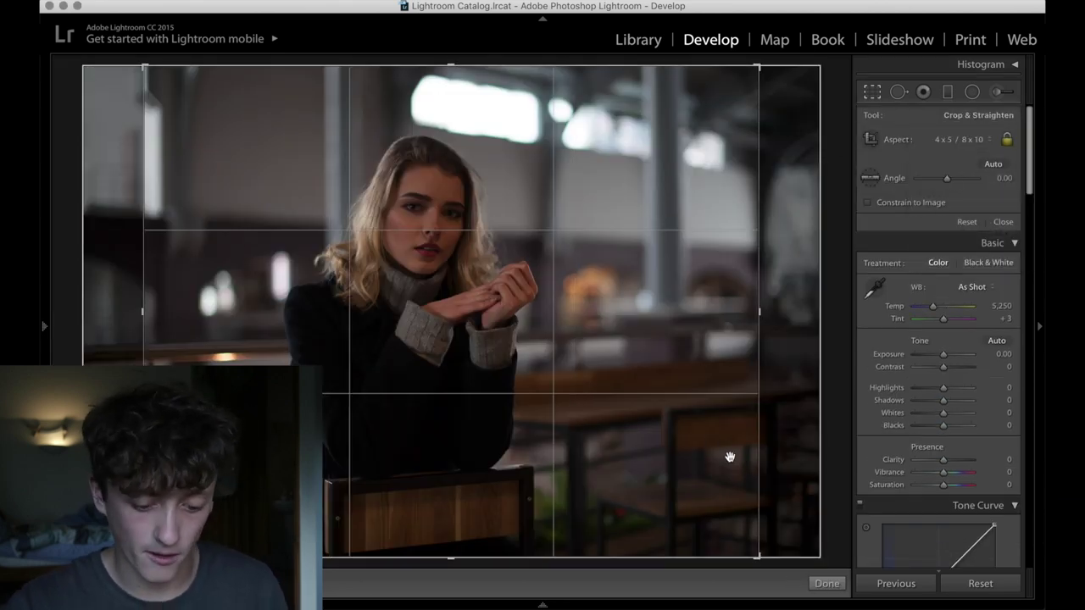
{"action": "left_click_drag", "start_coordinate": [773, 576], "coordinate": [603, 573]}
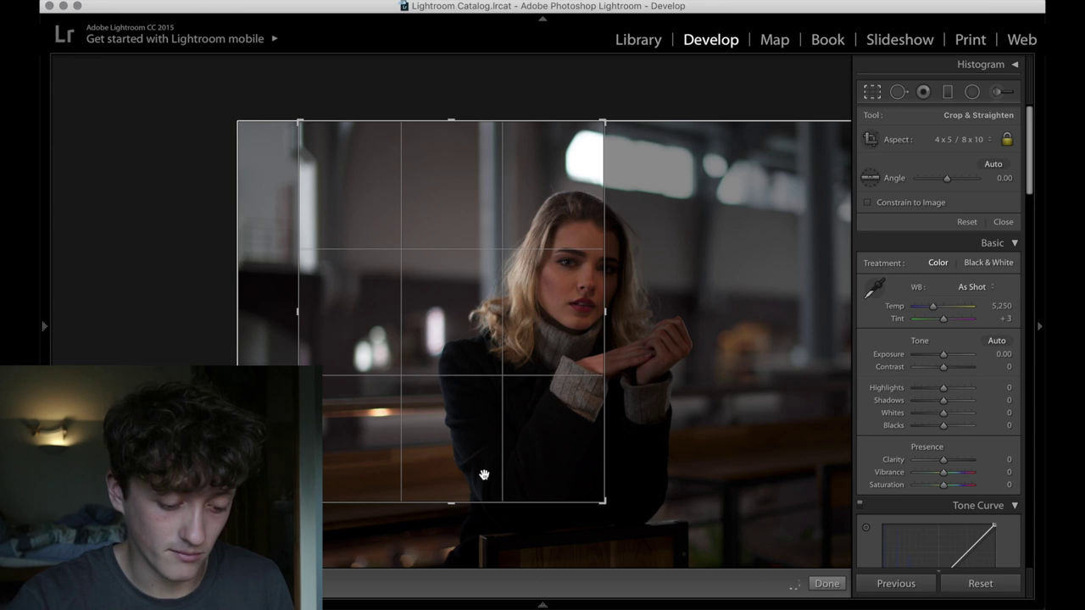
{"action": "left_click_drag", "start_coordinate": [451, 456], "coordinate": [370, 460]}
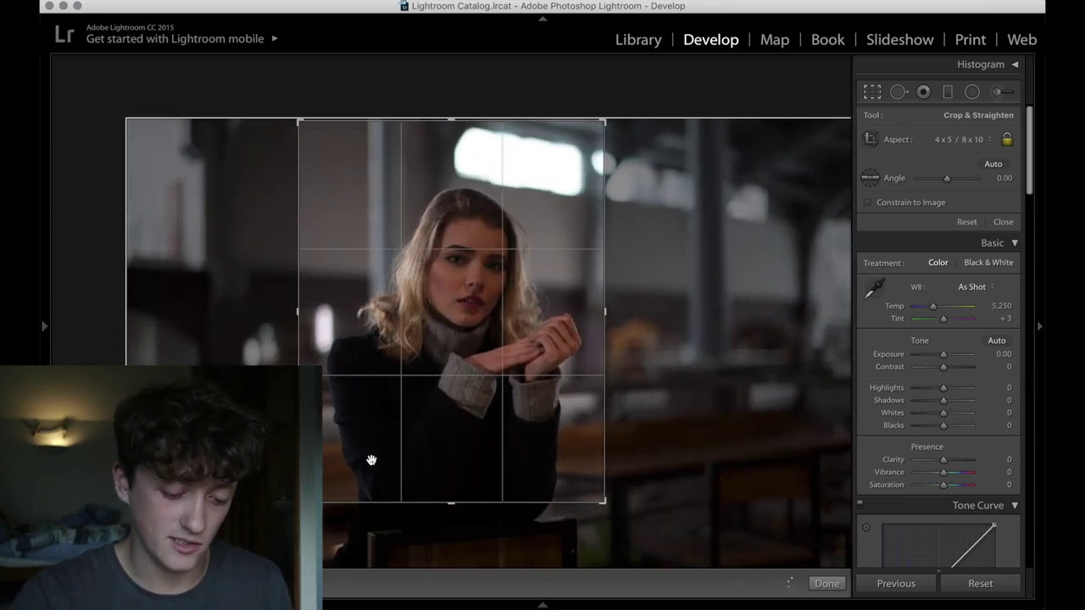
{"action": "left_click_drag", "start_coordinate": [606, 505], "coordinate": [629, 489]}
{"action": "left_click", "coordinate": [826, 583]}
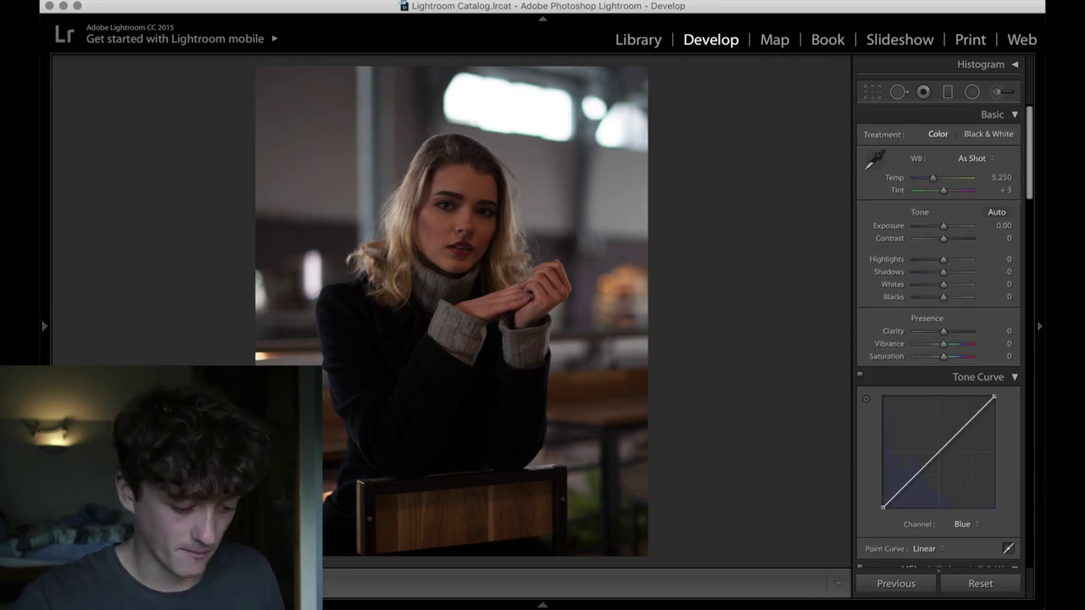
- Beside the reference, set Shadows +100, Highlights −13, Whites +91 and Tint −21
{"action": "key", "text": "shift+r"}
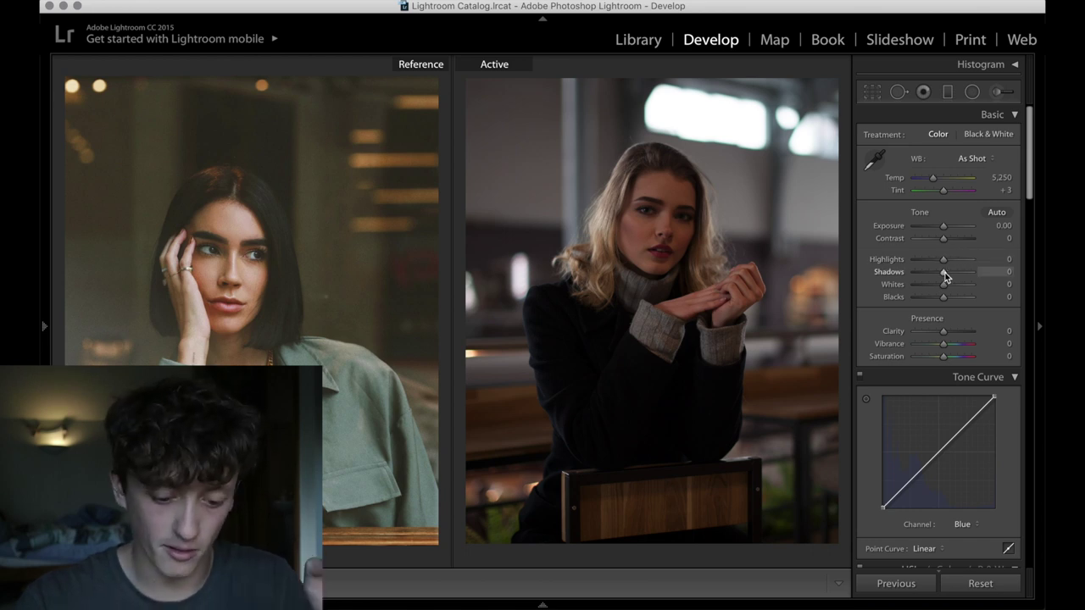
{"action": "left_click_drag", "start_coordinate": [945, 274], "coordinate": [979, 273]}
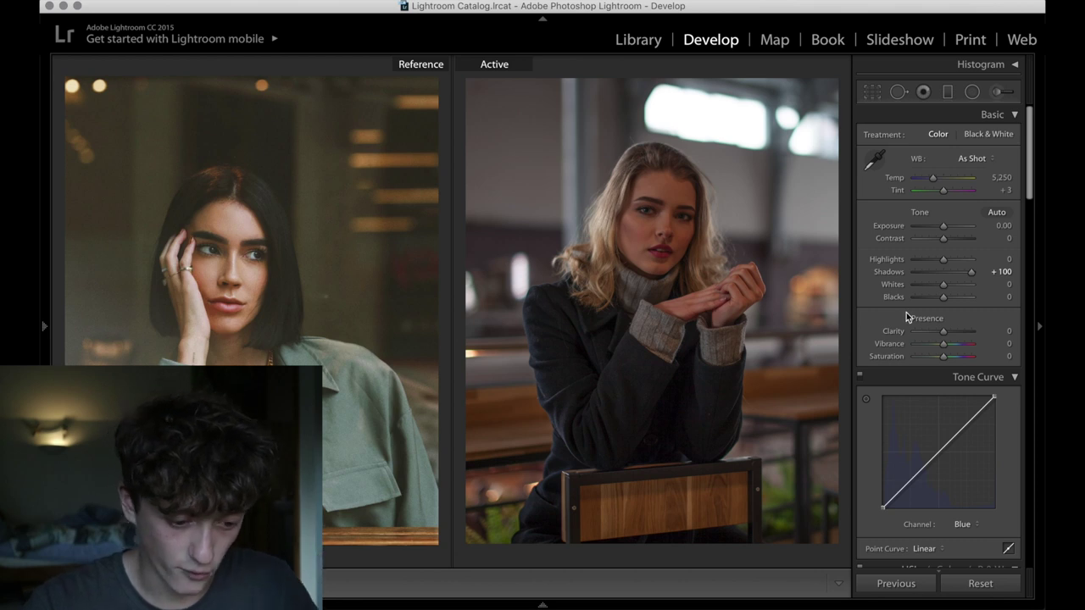
{"action": "left_click_drag", "start_coordinate": [945, 259], "coordinate": [970, 285]}
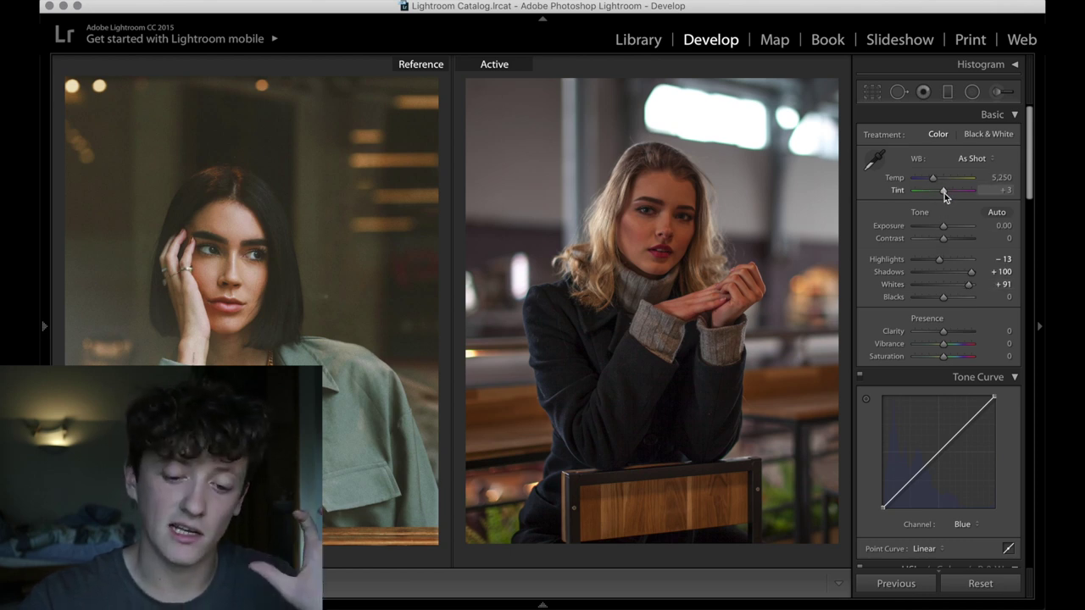
{"action": "left_click_drag", "start_coordinate": [945, 197], "coordinate": [931, 183]}
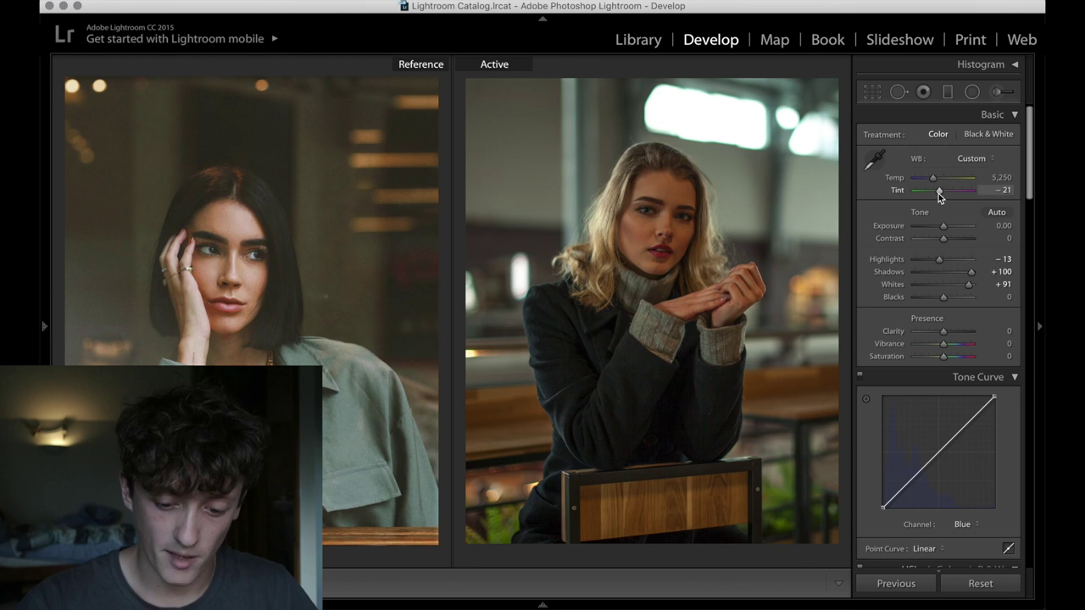
- Set Clarity −29, Blacks −15, Vibrance +24 and Saturation −26, then compare before and after
{"action": "scroll", "coordinate": [940, 292], "scroll_direction": "down", "scroll_amount": 3}
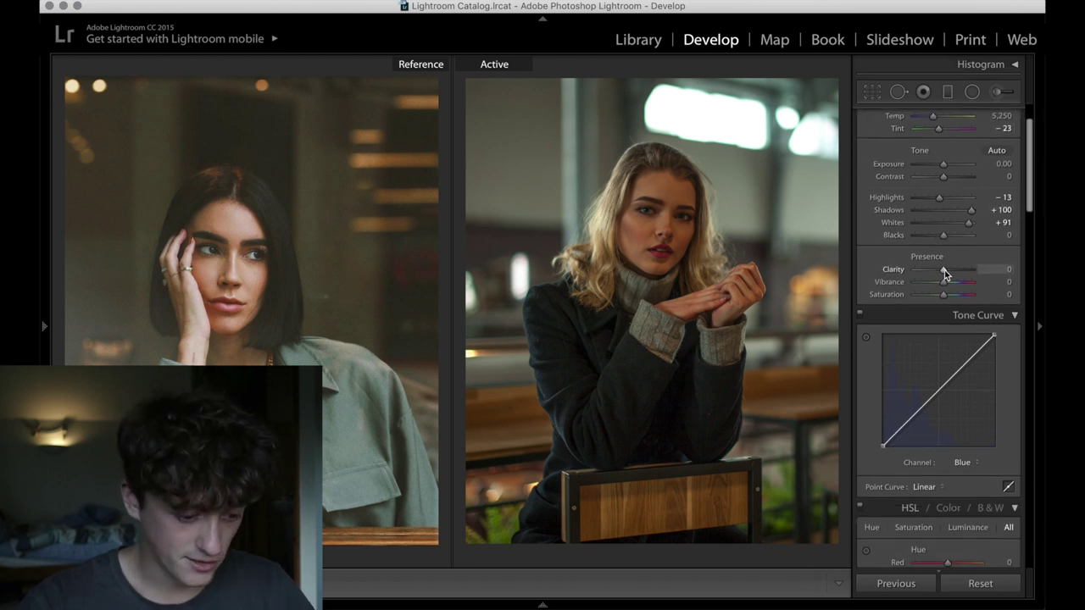
{"action": "mouse_move", "coordinate": [945, 273]}
{"action": "left_mouse_down"}
{"action": "mouse_move", "coordinate": [959, 273]}
{"action": "mouse_move", "coordinate": [934, 267]}
{"action": "left_mouse_up"}
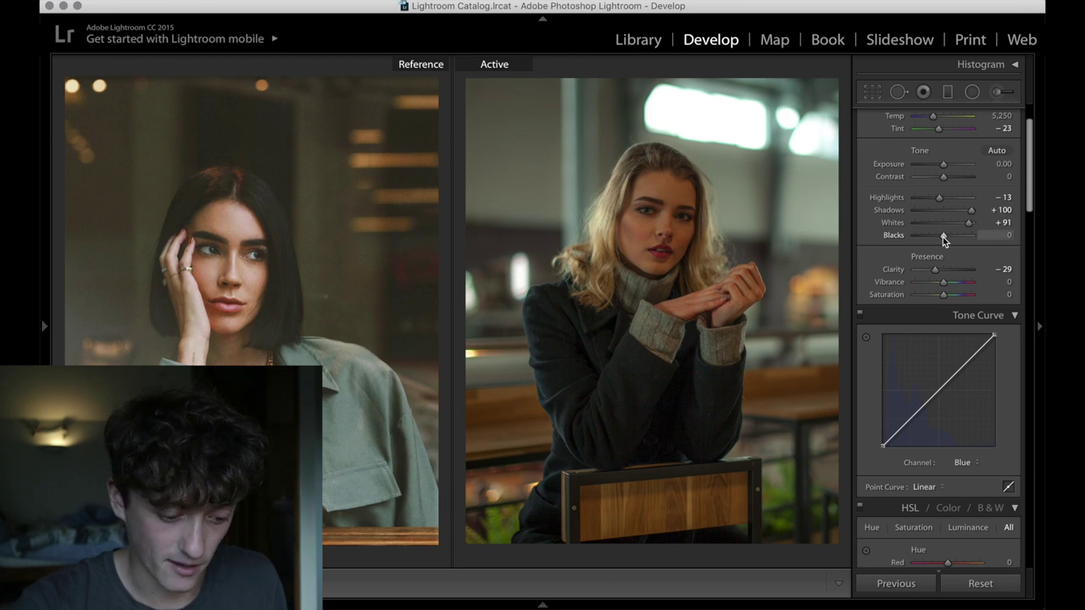
{"action": "left_click_drag", "start_coordinate": [940, 241], "coordinate": [939, 242]}
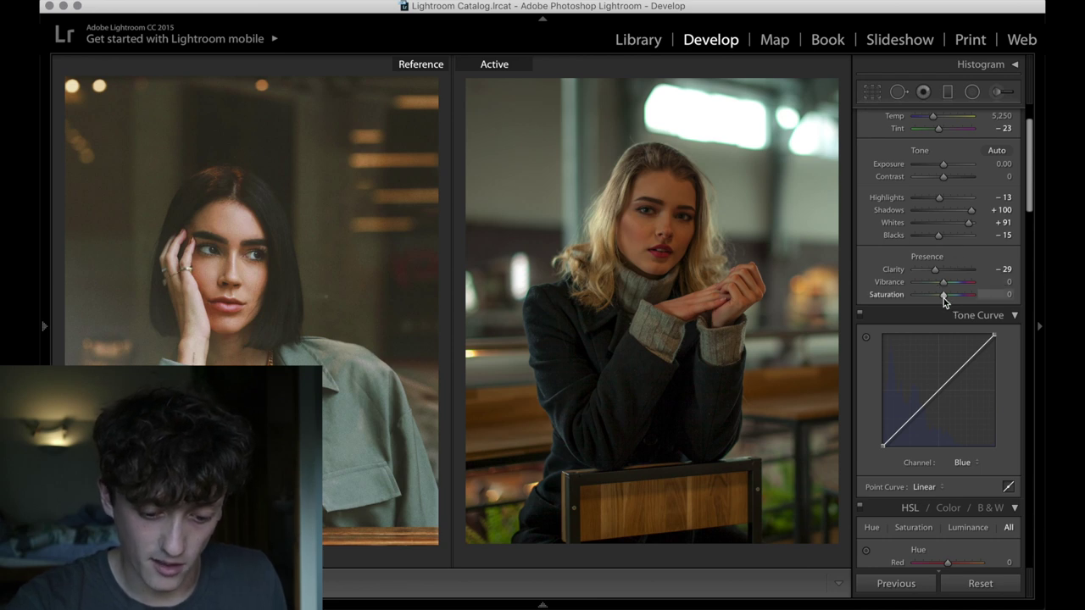
{"action": "left_click_drag", "start_coordinate": [934, 297], "coordinate": [940, 298]}
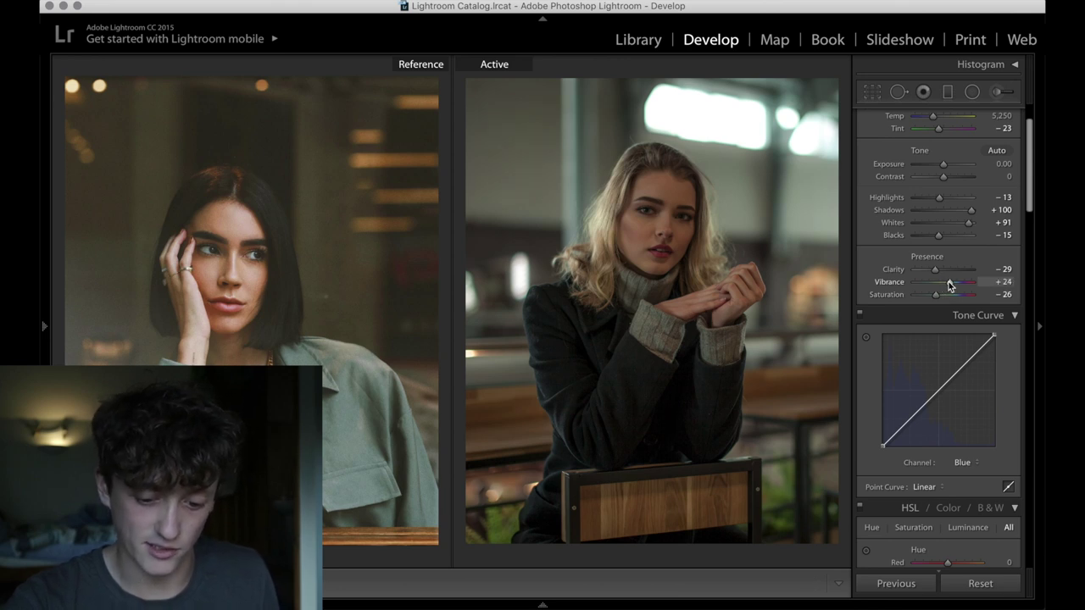
{"action": "scroll", "coordinate": [972, 222], "scroll_direction": "down", "scroll_amount": 3}
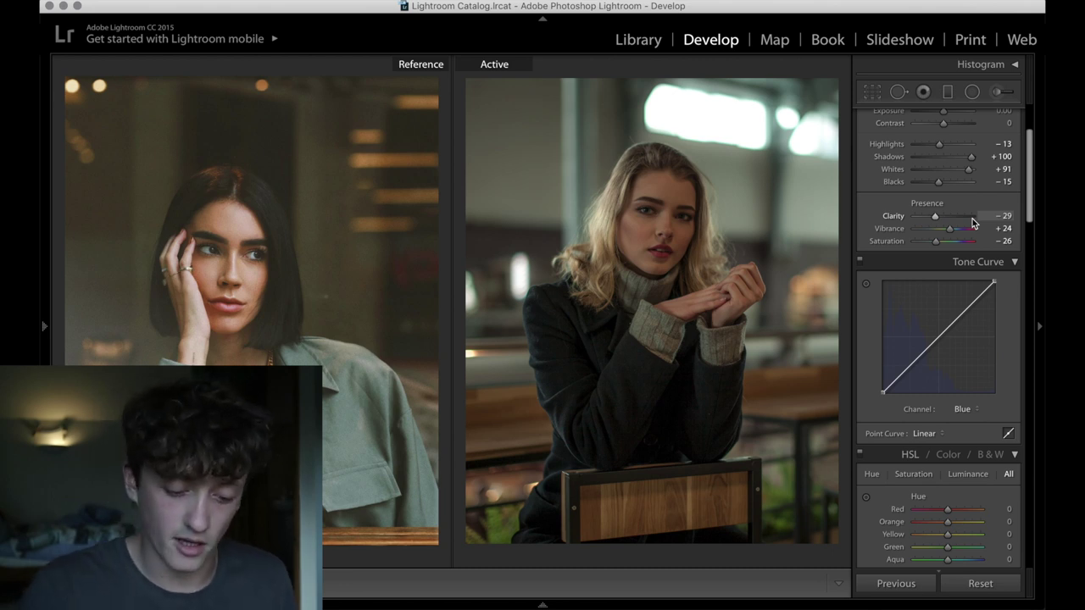
{"action": "key", "text": "backslash"}
{"action": "key", "text": "backslash"}
{"action": "key", "text": "backslash"}
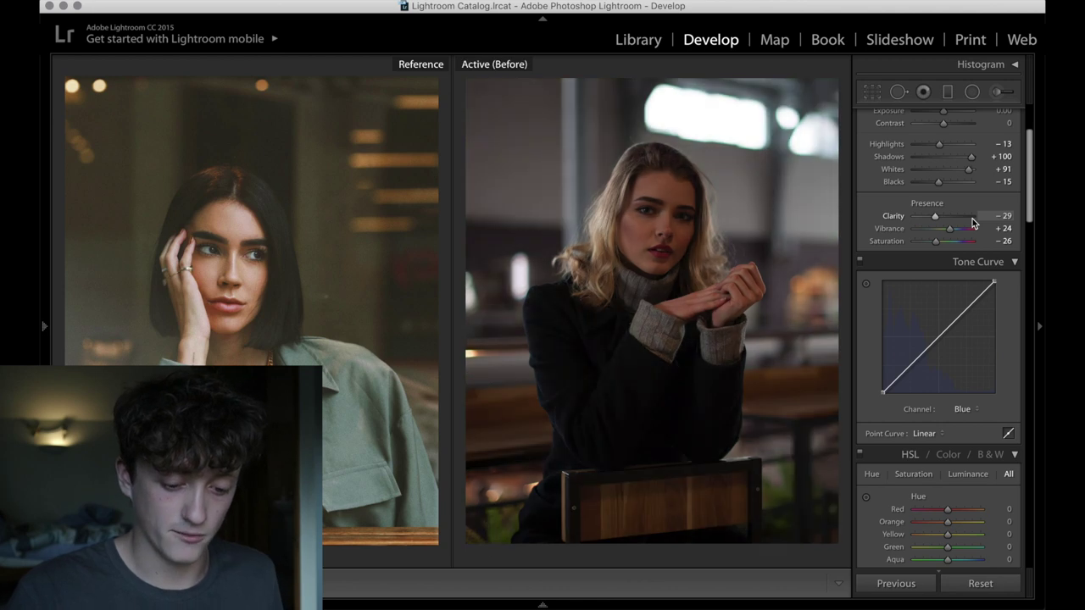
{"action": "key", "text": "backslash"}
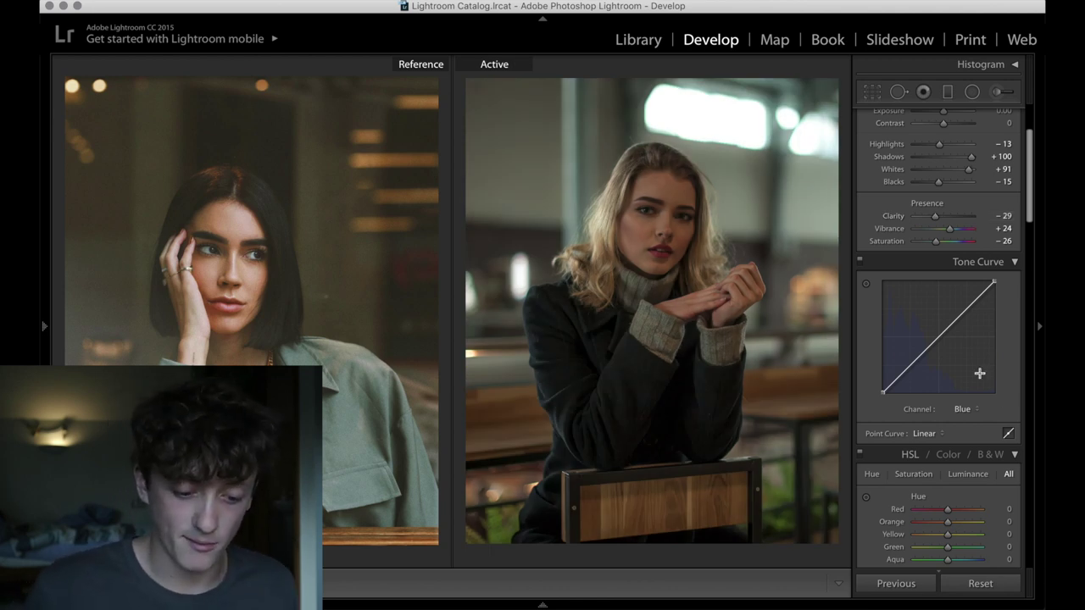
- Add lower, middle and upper points to the Blue curve and pull in its black point
{"action": "left_click", "coordinate": [938, 339]}
{"action": "left_click", "coordinate": [907, 367]}
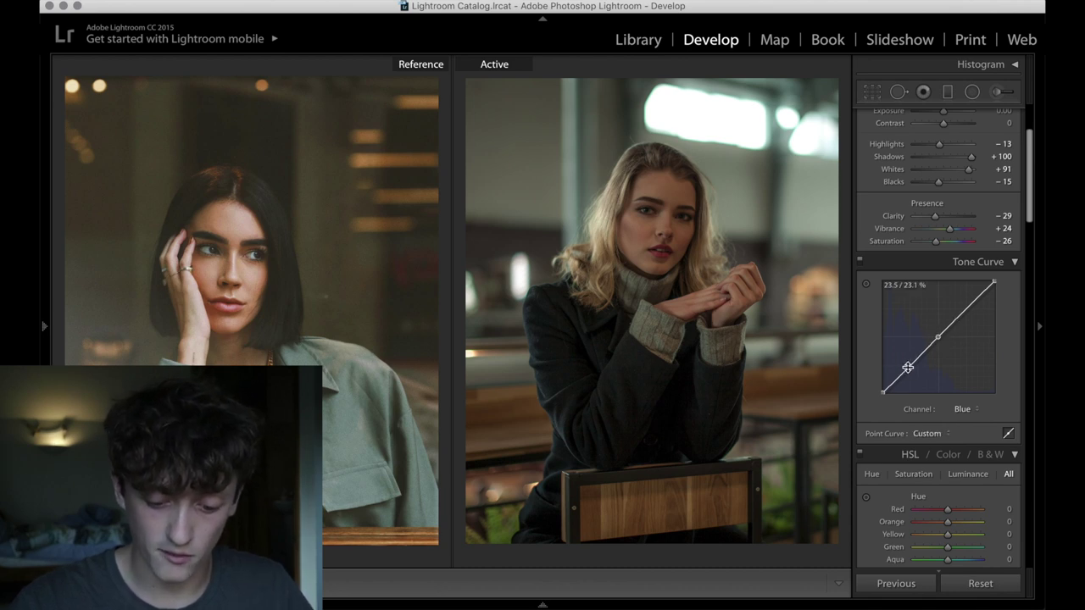
{"action": "left_click", "coordinate": [965, 308]}
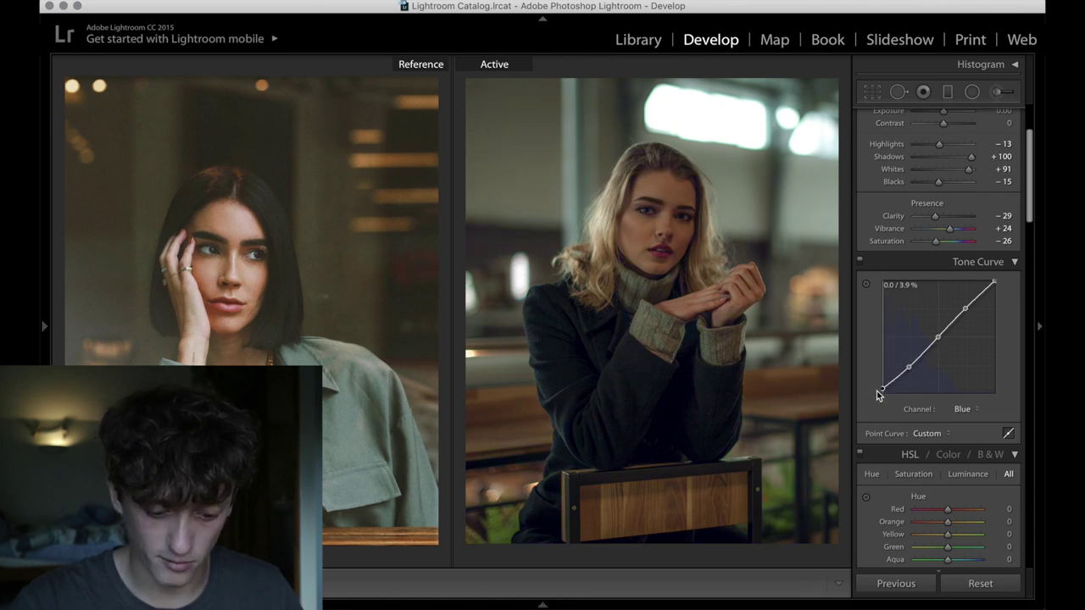
{"action": "mouse_move", "coordinate": [877, 390]}
{"action": "left_mouse_down"}
{"action": "mouse_move", "coordinate": [900, 405]}
{"action": "mouse_move", "coordinate": [877, 397]}
{"action": "left_mouse_up"}
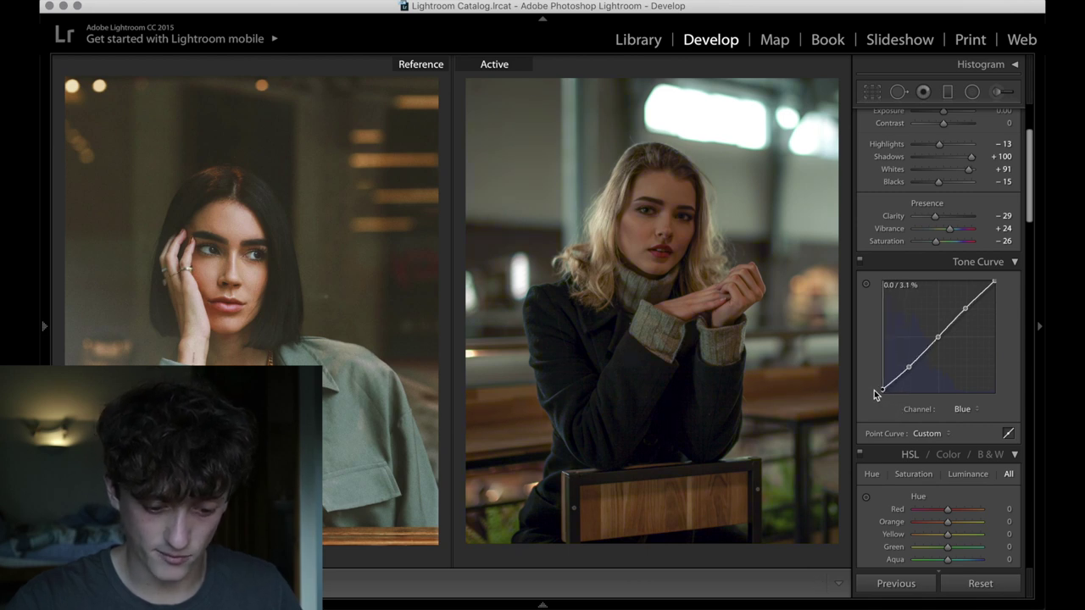
- On the Green curve, raise the black point and add lower, middle and upper points
{"action": "left_click", "coordinate": [971, 410]}
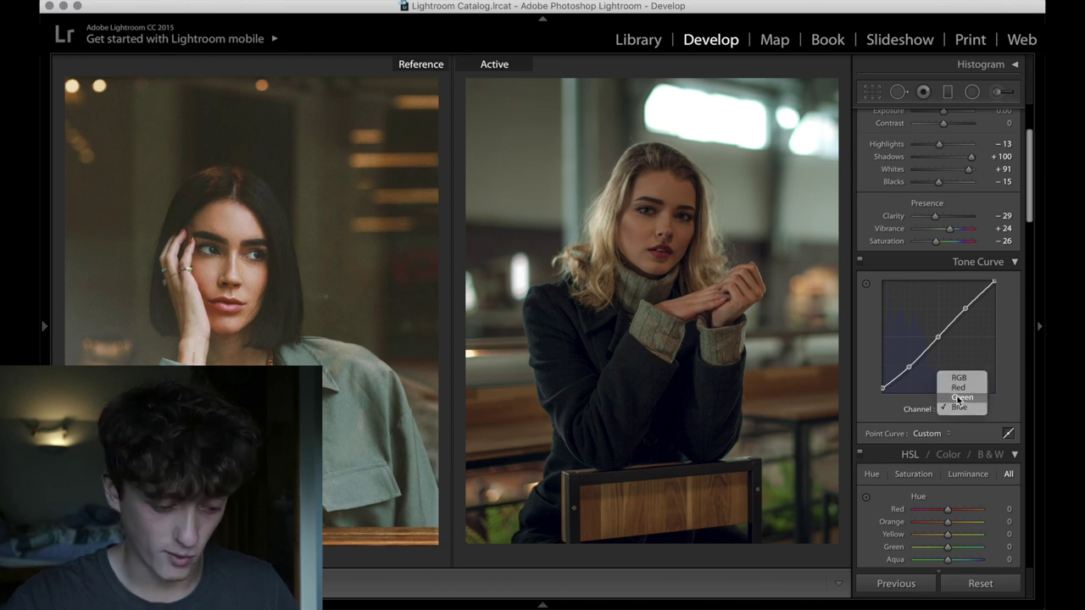
{"action": "left_click", "coordinate": [957, 394]}
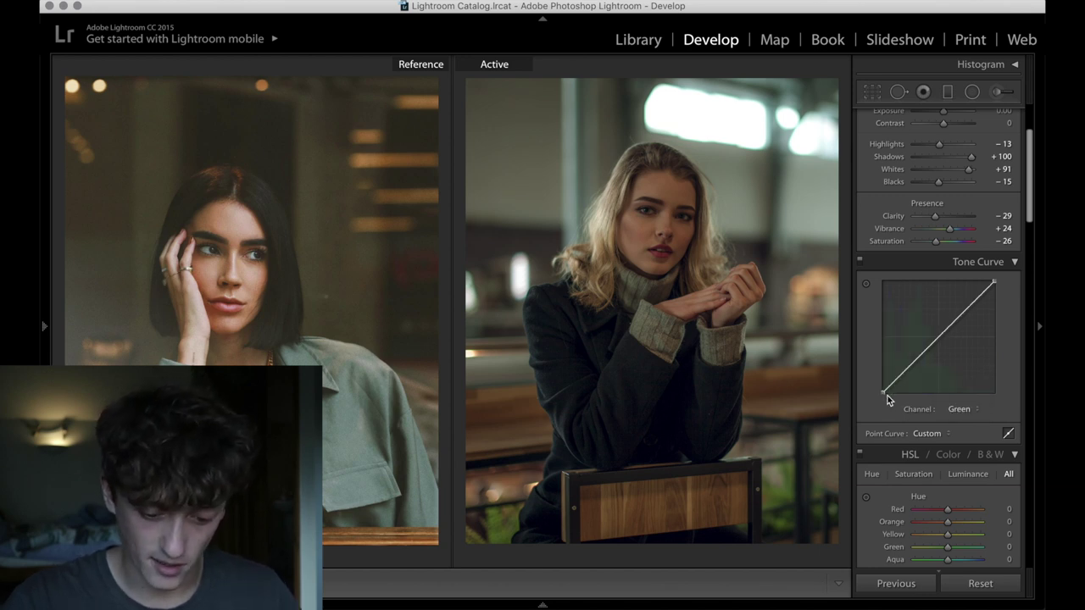
{"action": "left_click_drag", "start_coordinate": [884, 396], "coordinate": [879, 390]}
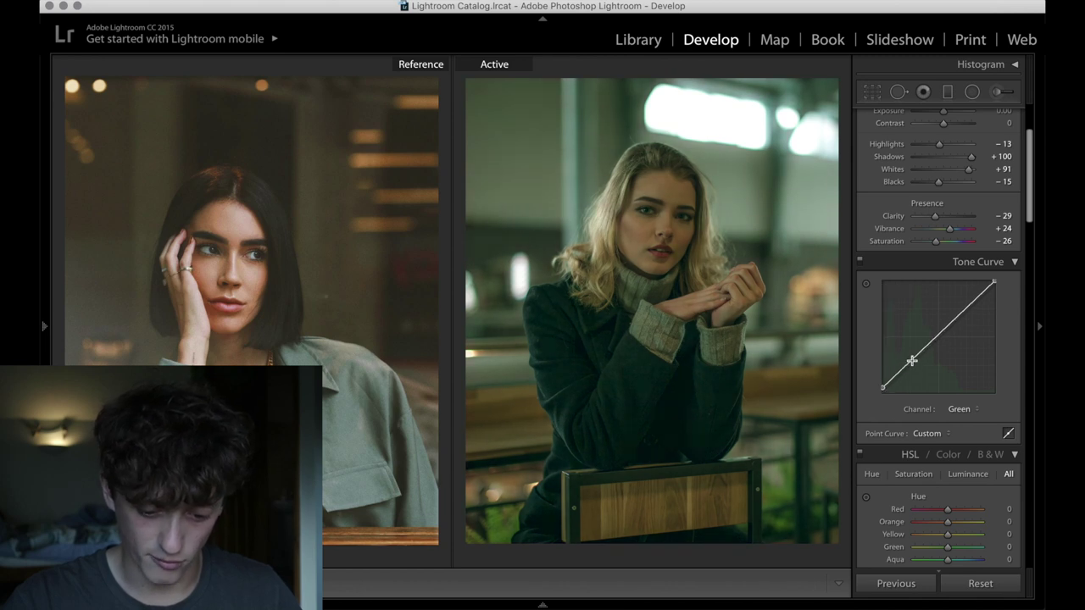
{"action": "left_click", "coordinate": [909, 368]}
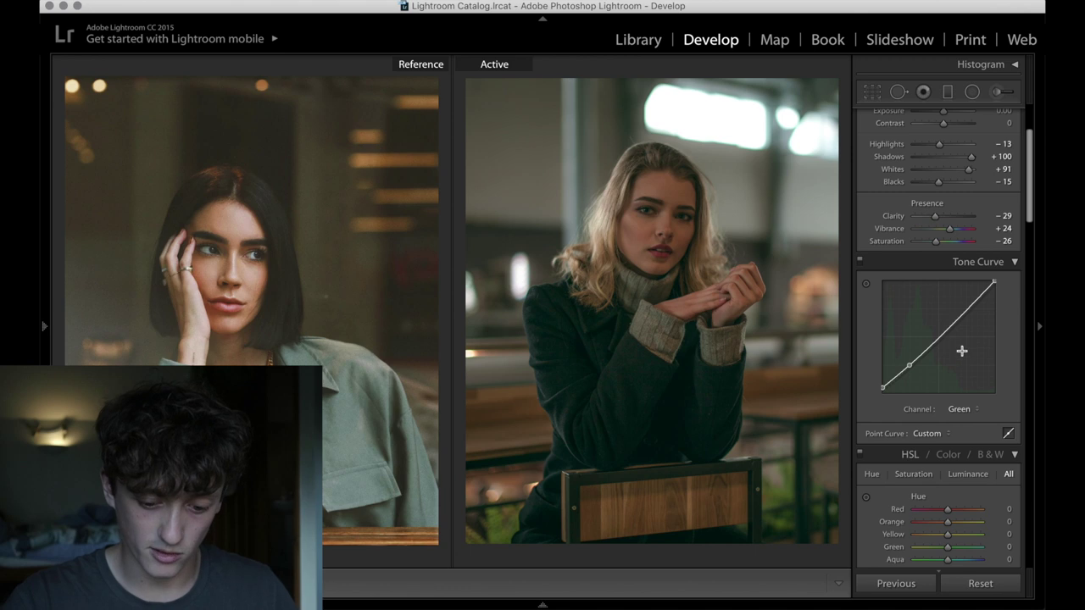
{"action": "left_click_drag", "start_coordinate": [942, 340], "coordinate": [939, 340]}
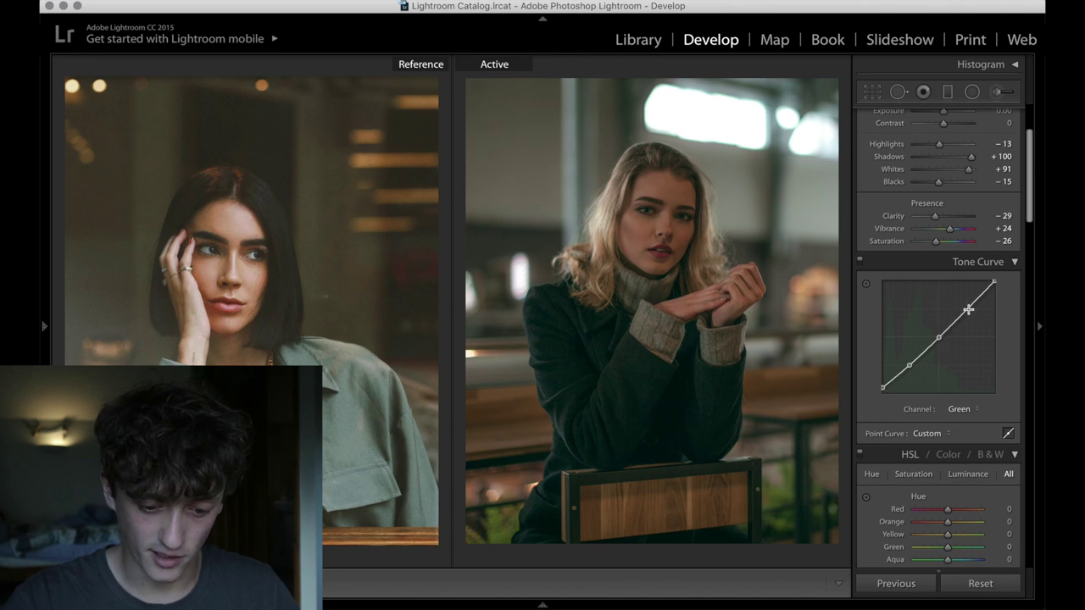
{"action": "left_click", "coordinate": [967, 311]}
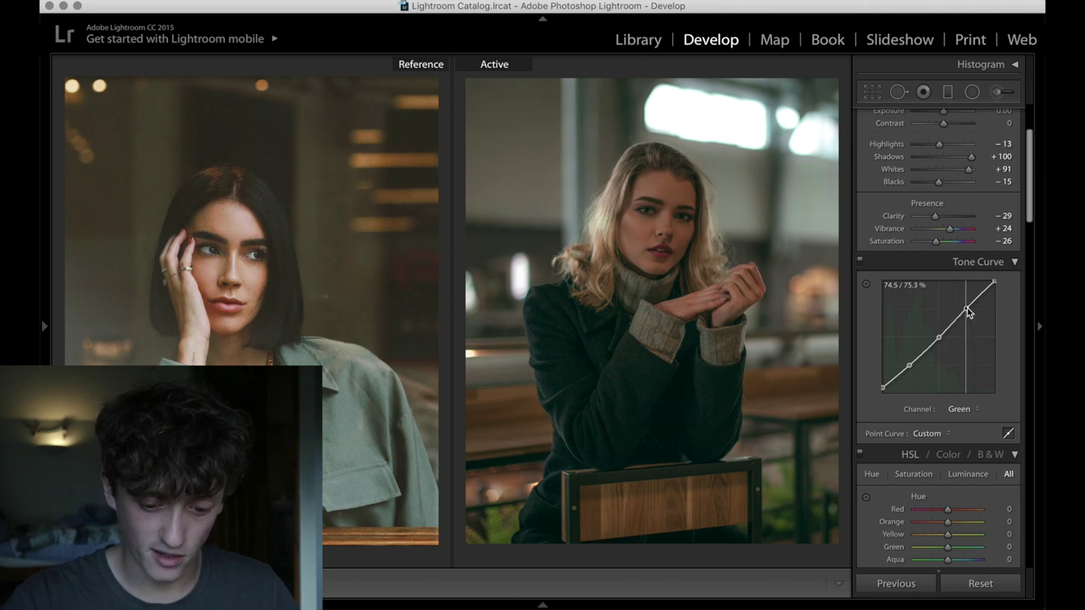
- Return to the Blue curve and lift its midpoint slightly, to about 49.8 / 46.7 %
{"action": "left_click", "coordinate": [962, 409]}
{"action": "left_click", "coordinate": [957, 410]}
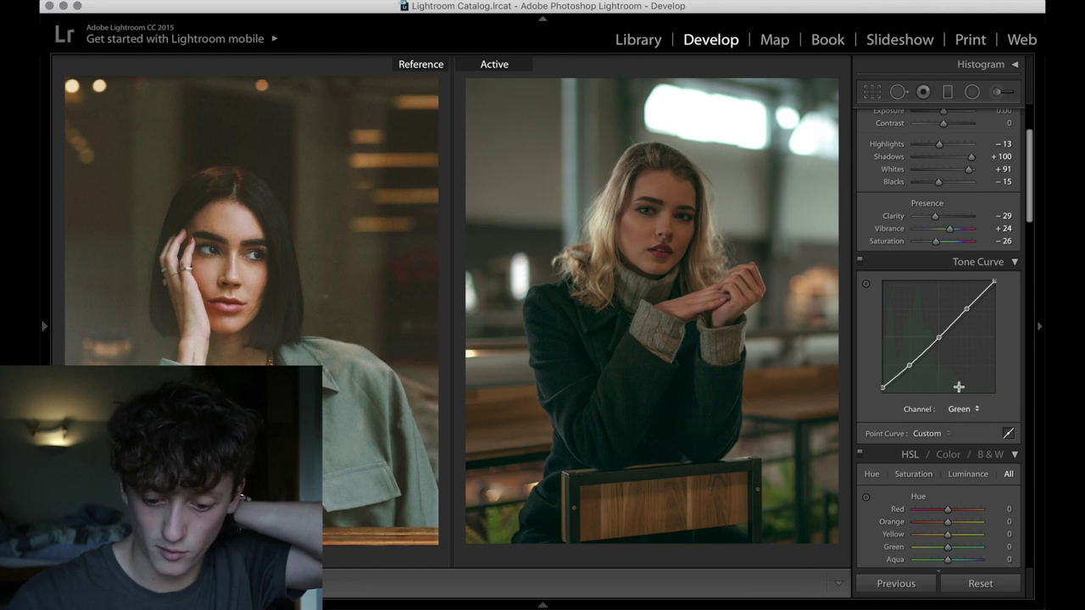
{"action": "mouse_move", "coordinate": [966, 310]}
{"action": "left_mouse_down"}
{"action": "mouse_move", "coordinate": [974, 325]}
{"action": "mouse_move", "coordinate": [966, 310]}
{"action": "left_mouse_up"}
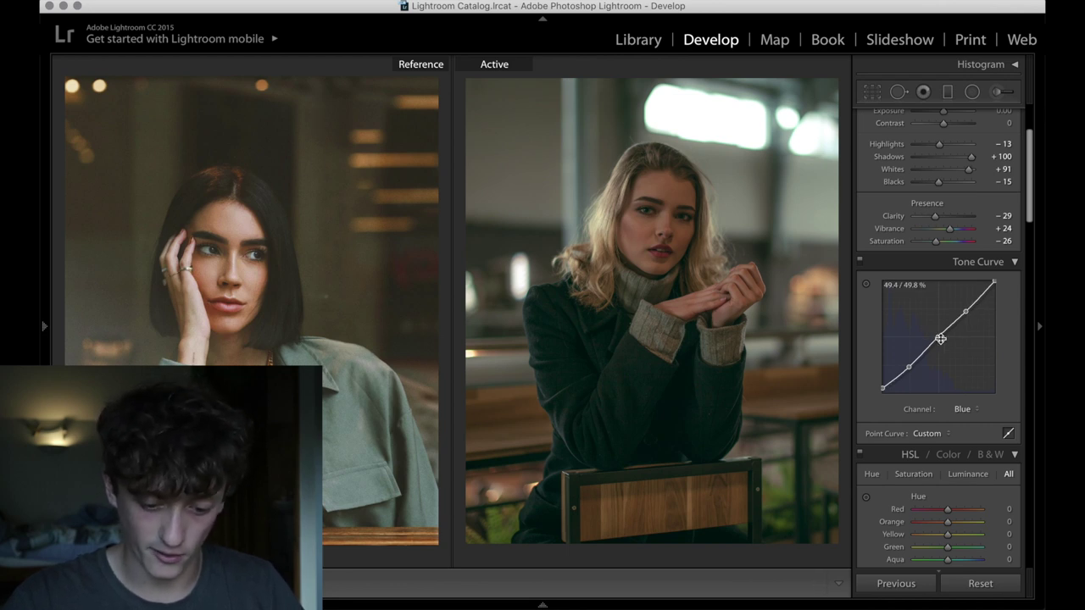
{"action": "left_click_drag", "start_coordinate": [936, 337], "coordinate": [937, 344]}
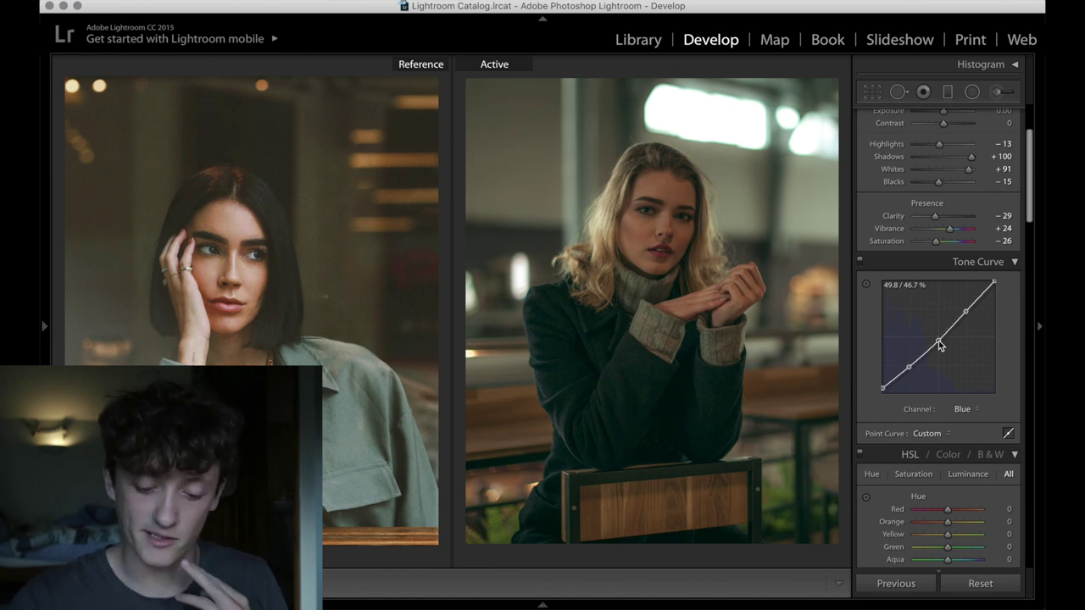
- On the Red curve, add a midpoint, raise the lower point, lift the black point and upper tones
{"action": "left_click", "coordinate": [962, 408]}
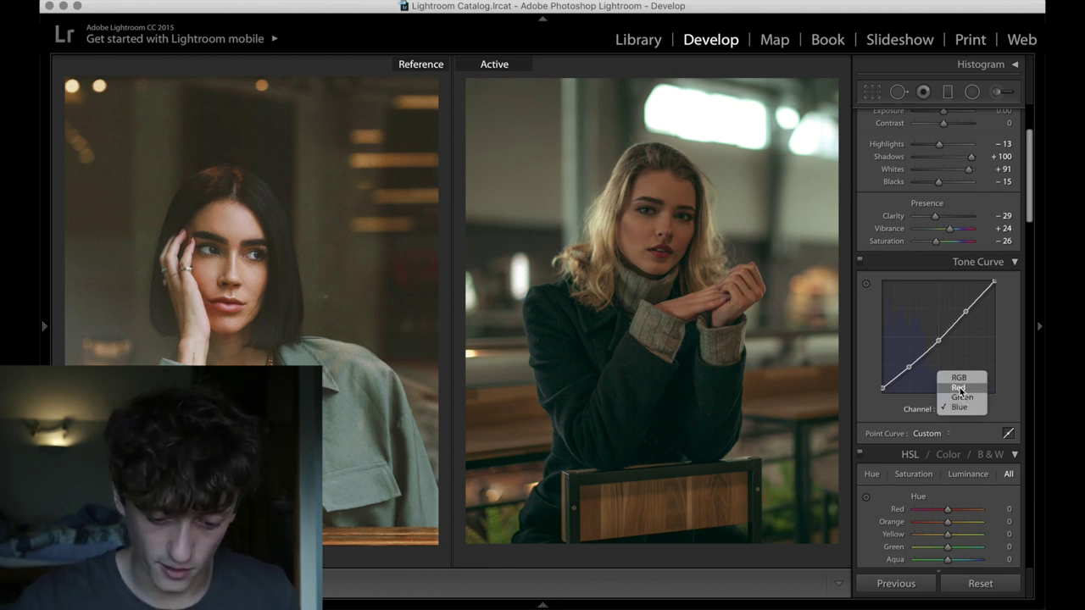
{"action": "left_click", "coordinate": [960, 387]}
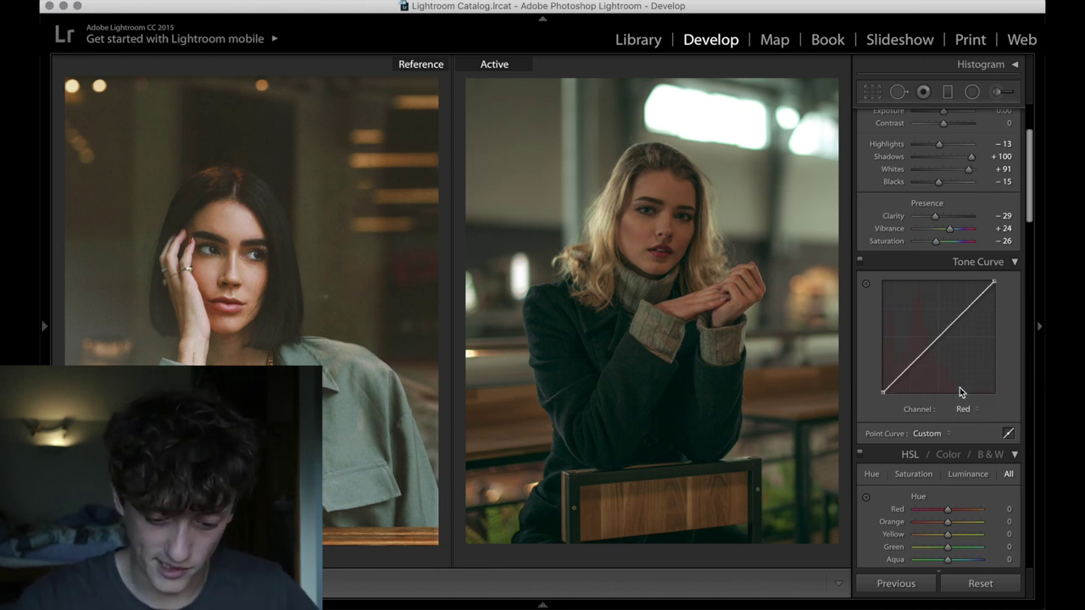
{"action": "left_click", "coordinate": [942, 336]}
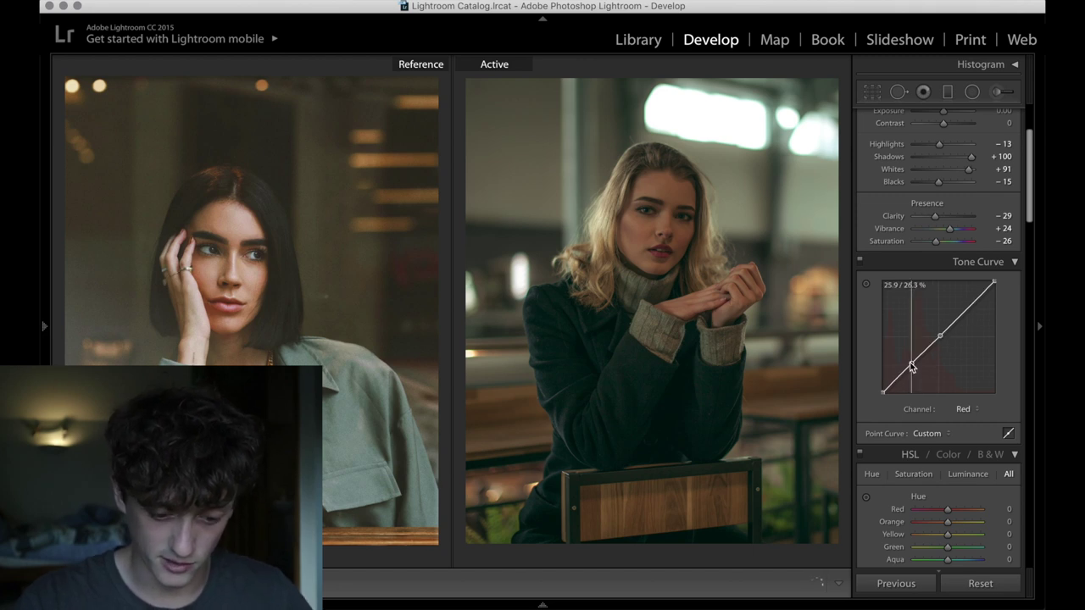
{"action": "left_click_drag", "start_coordinate": [911, 365], "coordinate": [911, 370]}
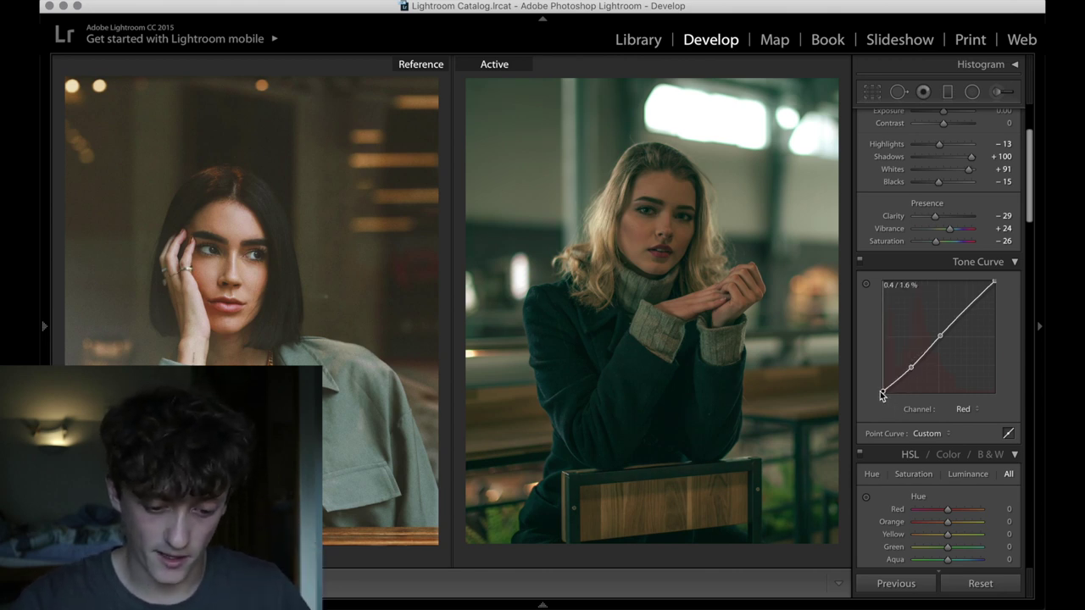
{"action": "left_click_drag", "start_coordinate": [877, 390], "coordinate": [874, 395]}
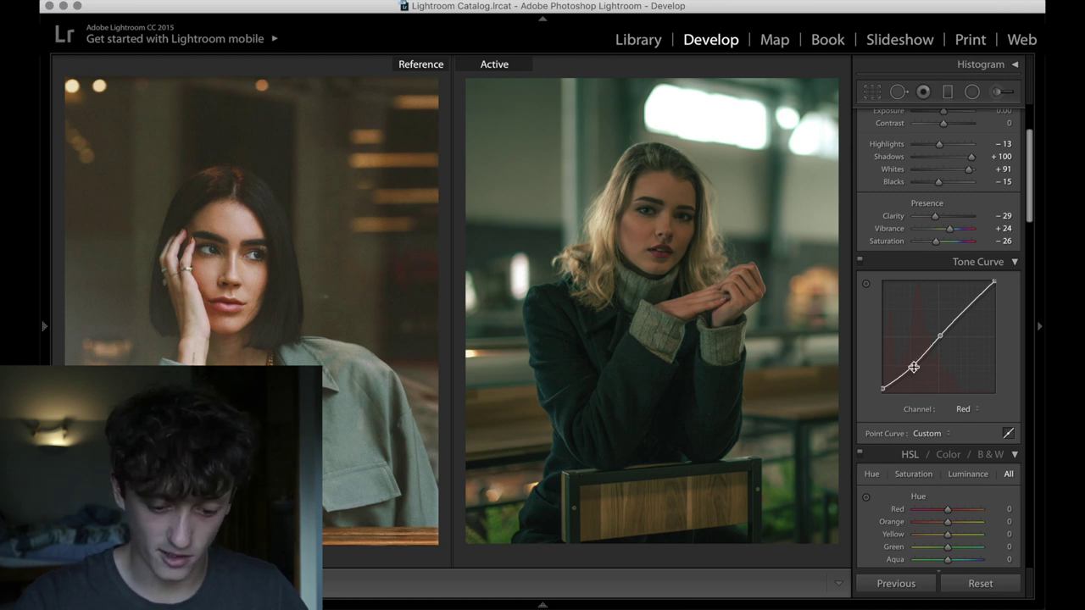
{"action": "left_click_drag", "start_coordinate": [910, 368], "coordinate": [910, 373]}
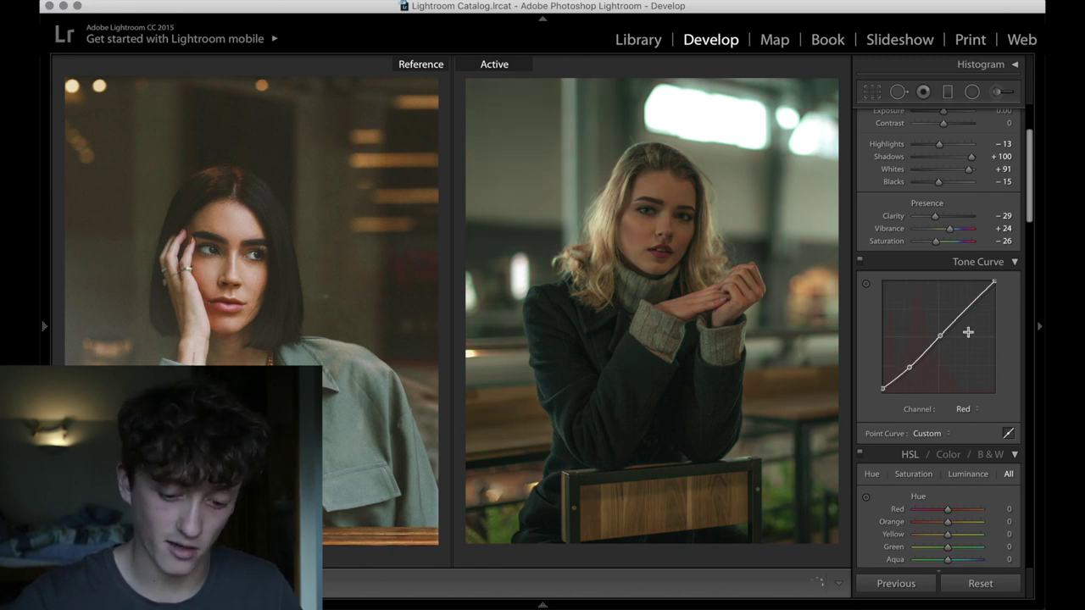
{"action": "left_click_drag", "start_coordinate": [963, 310], "coordinate": [1000, 341]}
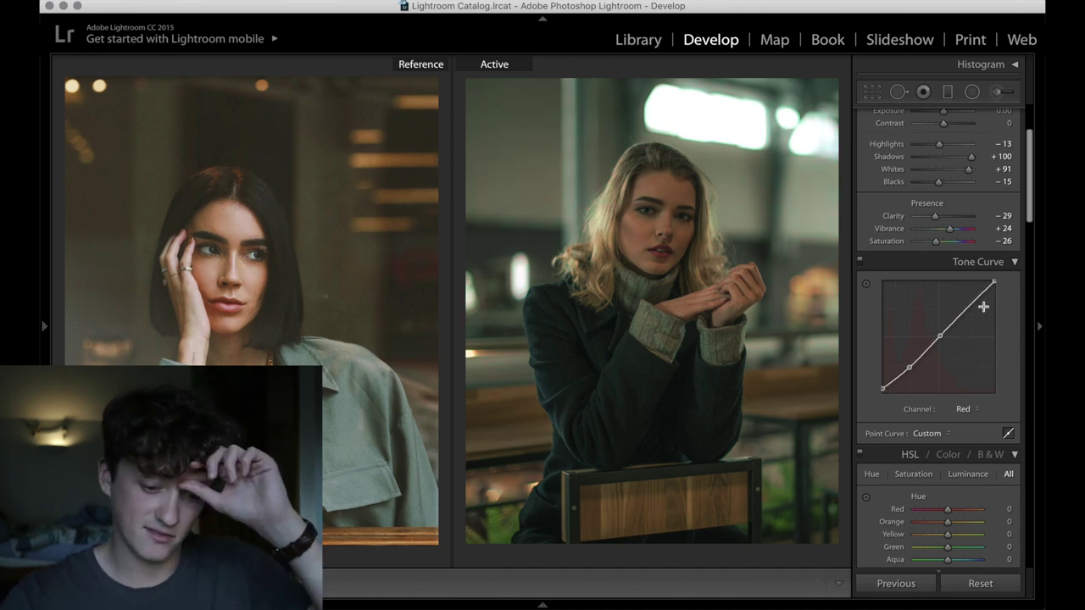
- Toggle the tone curve off and on to compare the photo with and without it
{"action": "left_click", "coordinate": [858, 261]}
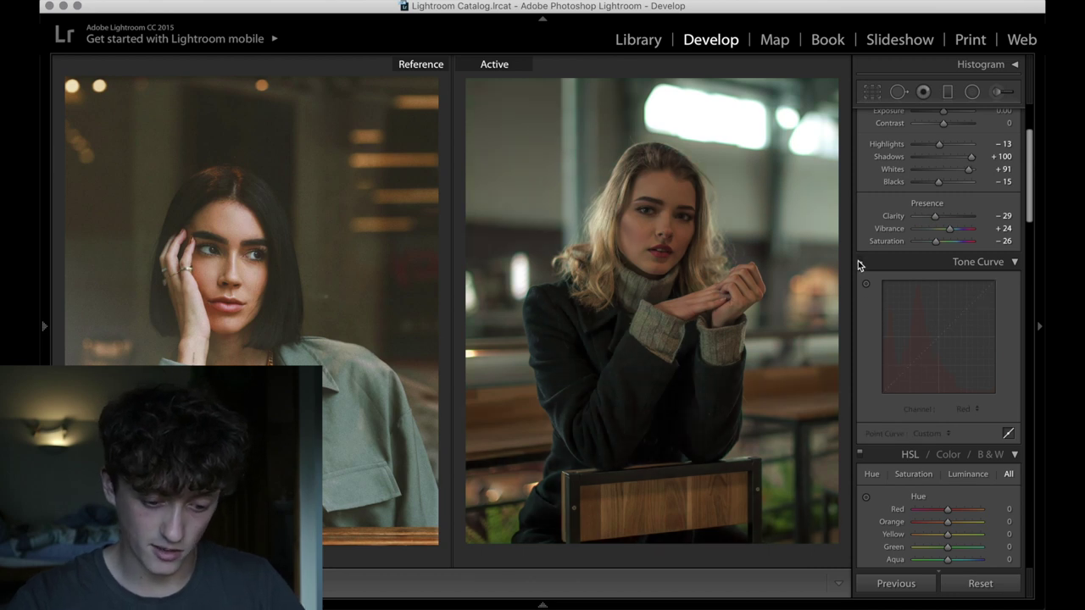
{"action": "left_click", "coordinate": [859, 261]}
{"action": "left_click", "coordinate": [859, 261]}
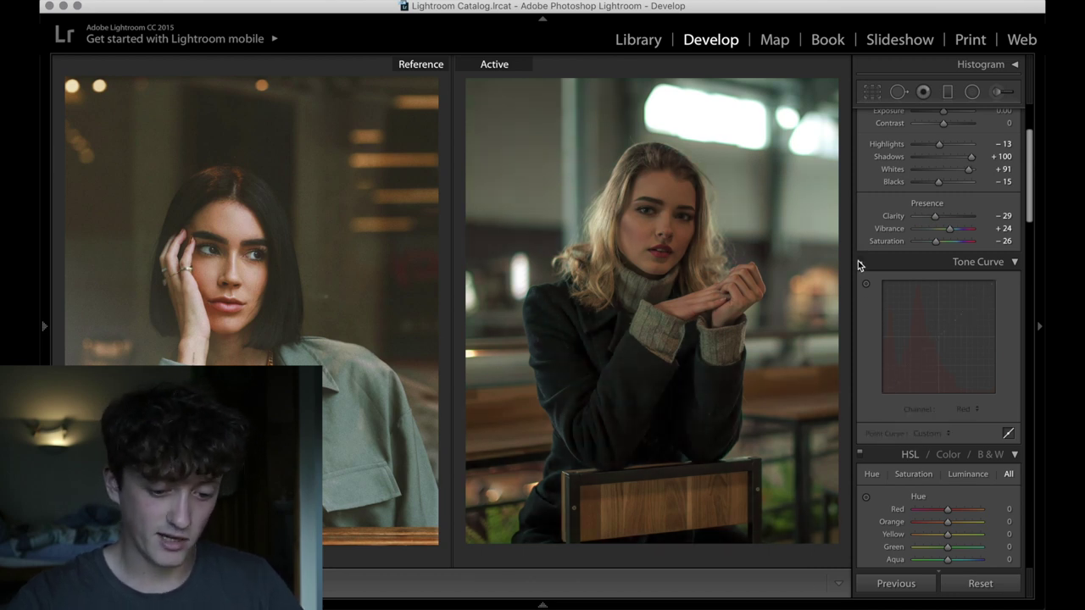
{"action": "left_click", "coordinate": [858, 261]}
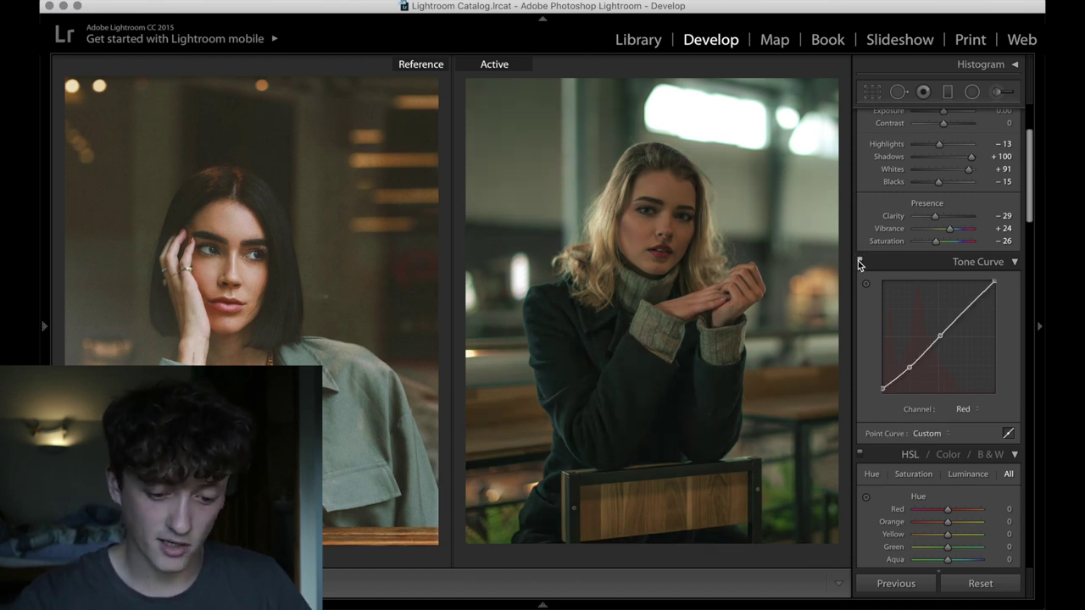
- In HSL Hue, shift Orange to −12 and Yellow to −9
{"action": "left_click", "coordinate": [1016, 265]}
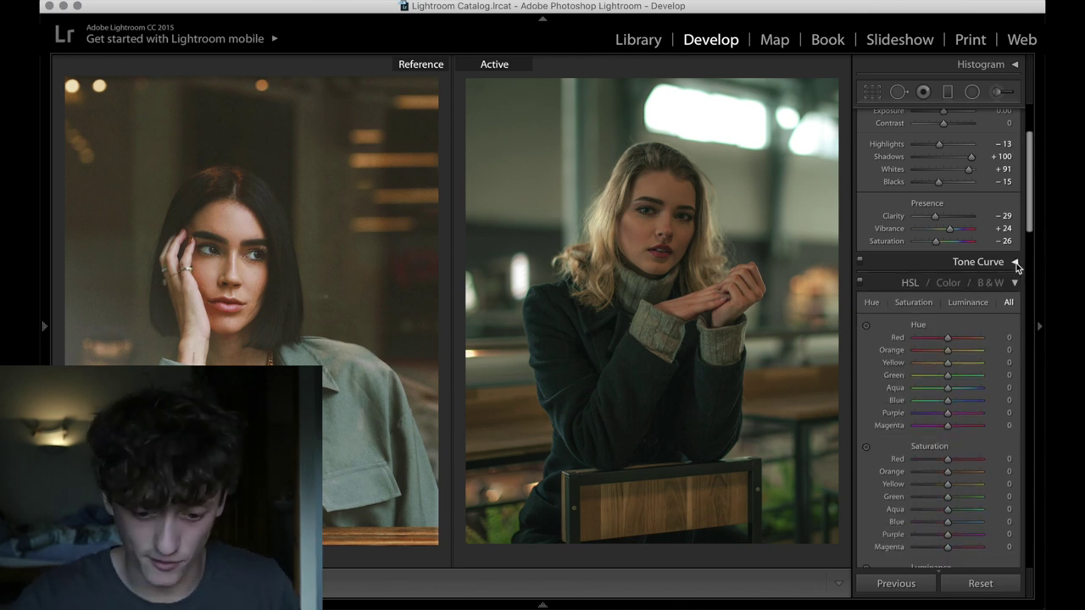
{"action": "scroll", "coordinate": [948, 240], "scroll_direction": "down", "scroll_amount": 3}
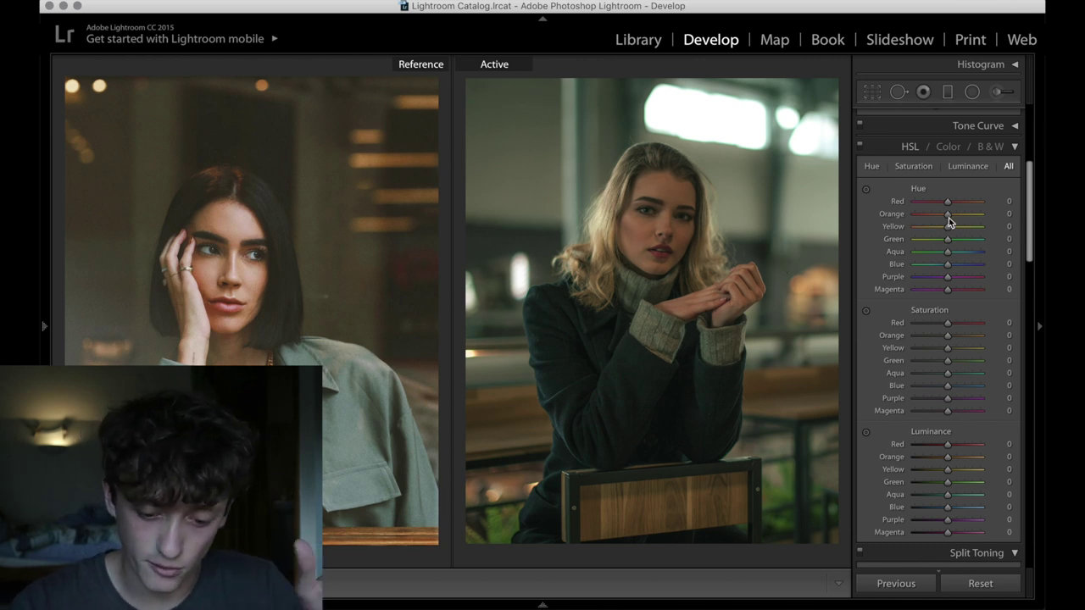
{"action": "mouse_move", "coordinate": [946, 216]}
{"action": "left_mouse_down"}
{"action": "mouse_move", "coordinate": [975, 227]}
{"action": "mouse_move", "coordinate": [900, 229]}
{"action": "mouse_move", "coordinate": [966, 228]}
{"action": "mouse_move", "coordinate": [937, 226]}
{"action": "left_mouse_up"}
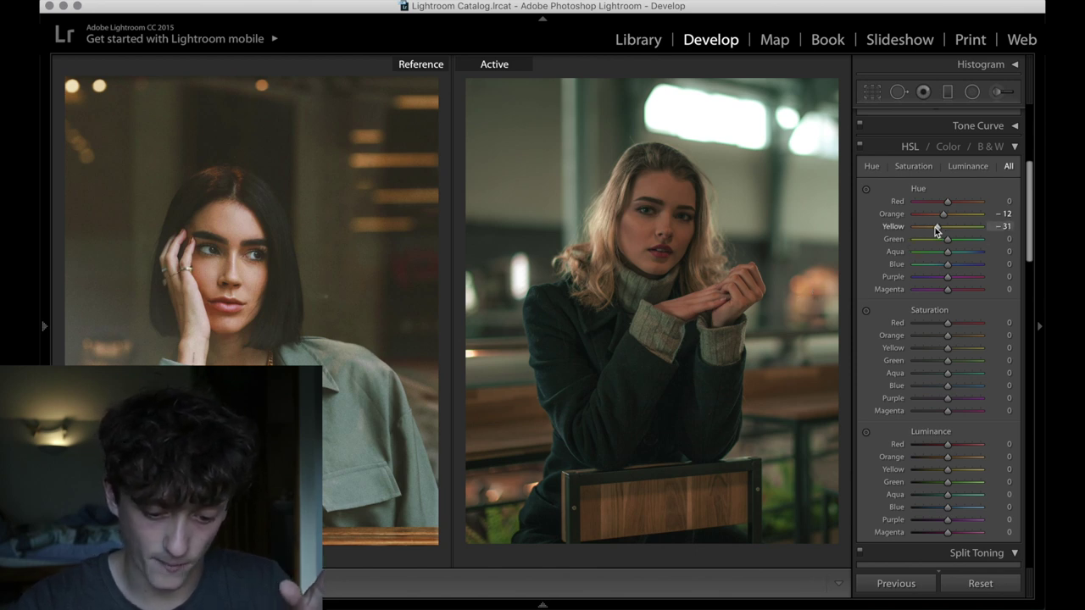
{"action": "left_click_drag", "start_coordinate": [935, 227], "coordinate": [948, 231]}
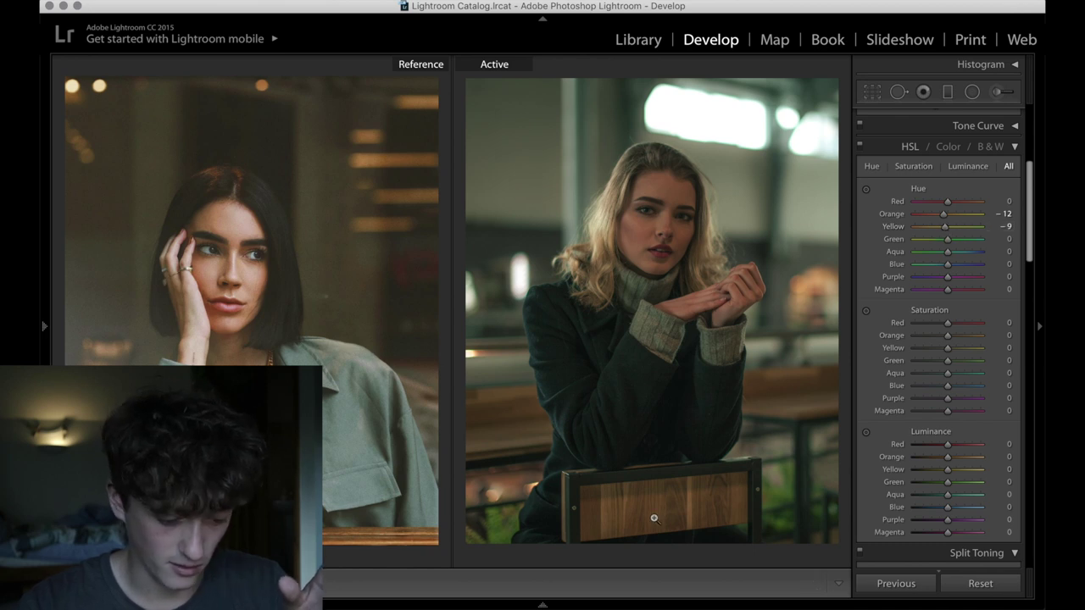
{"action": "left_click", "coordinate": [542, 604]}
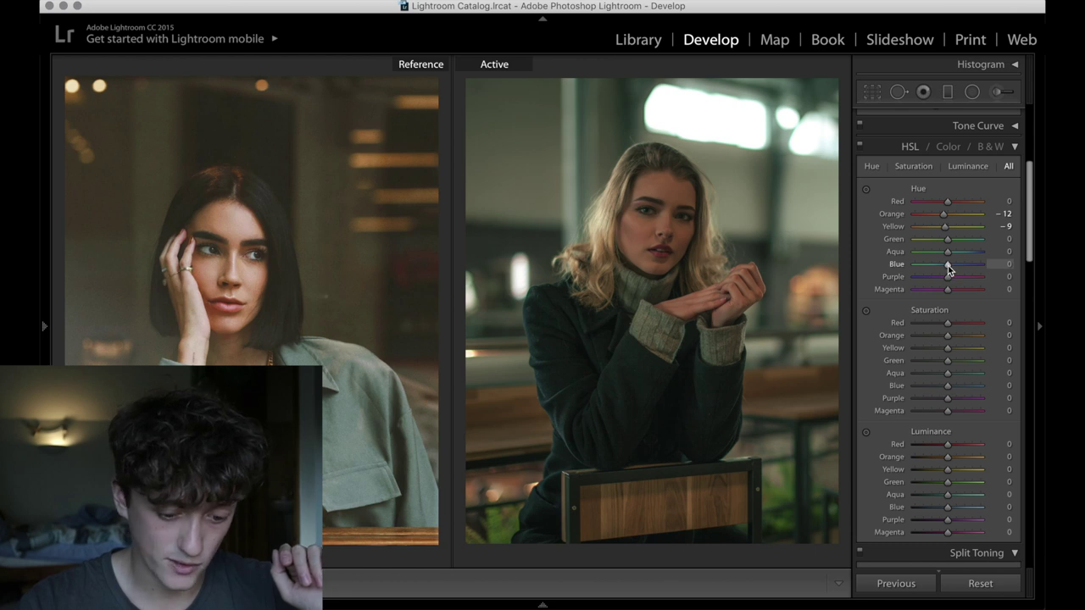
- Test the Blue hue, reset Blue and Aqua to zero, and push Green to −100
{"action": "left_click_drag", "start_coordinate": [948, 264], "coordinate": [929, 246]}
{"action": "double_click", "coordinate": [896, 265]}
{"action": "double_click", "coordinate": [896, 252]}
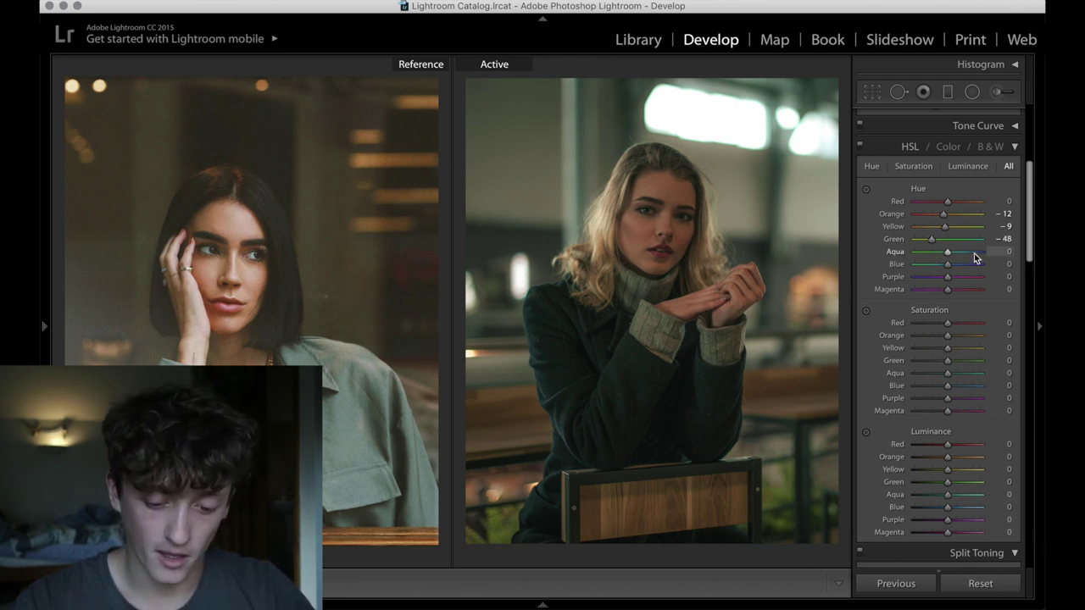
{"action": "left_click_drag", "start_coordinate": [931, 241], "coordinate": [913, 244]}
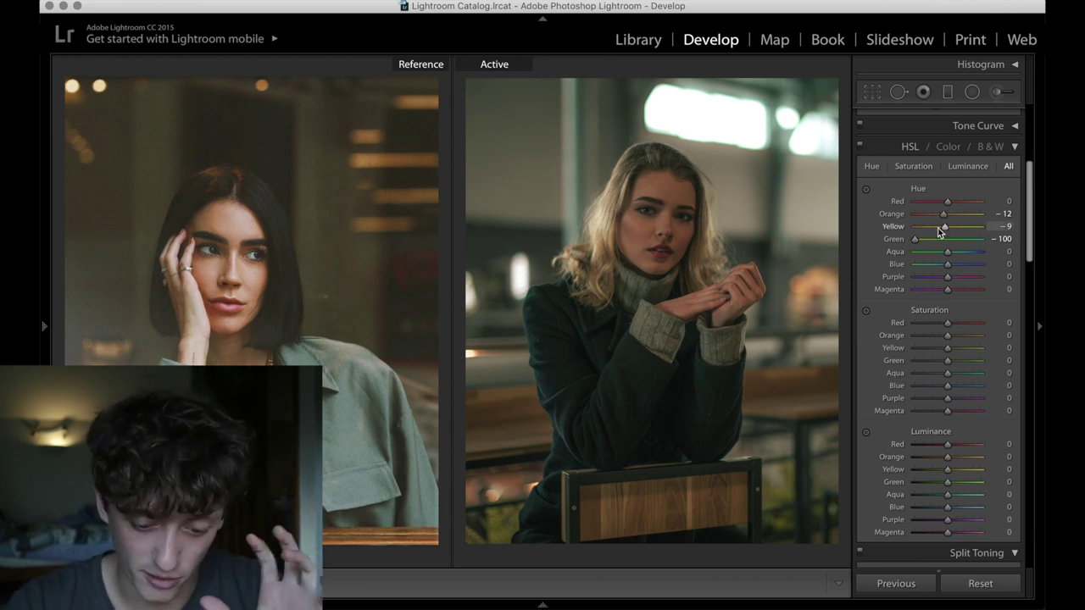
- Set Green saturation −41 and Orange +11, then Highlights +3, Whites +76, Contrast +11, Exposure +0.10
{"action": "scroll", "coordinate": [934, 317], "scroll_direction": "down", "scroll_amount": 1}
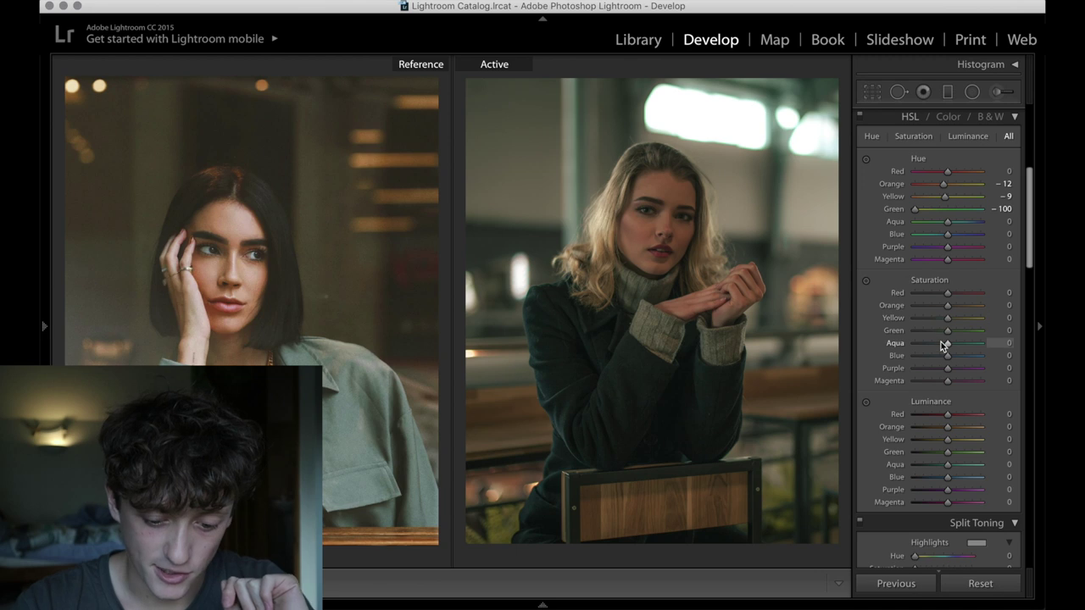
{"action": "left_click_drag", "start_coordinate": [946, 332], "coordinate": [950, 307]}
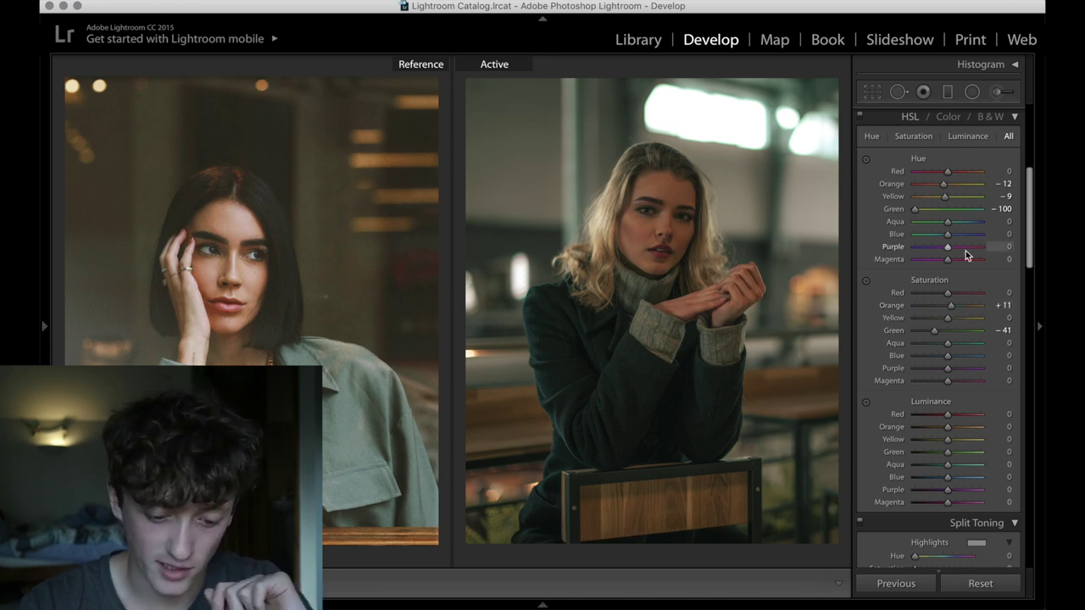
{"action": "scroll", "coordinate": [966, 250], "scroll_direction": "up", "scroll_amount": 10}
{"action": "double_click", "coordinate": [938, 260]}
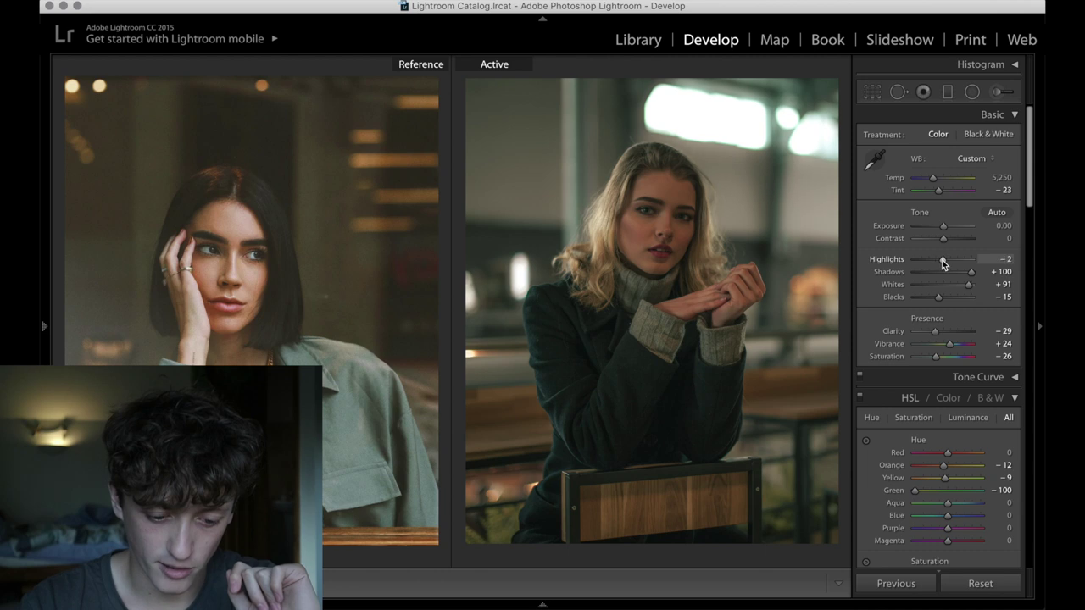
{"action": "left_click_drag", "start_coordinate": [941, 259], "coordinate": [942, 261]}
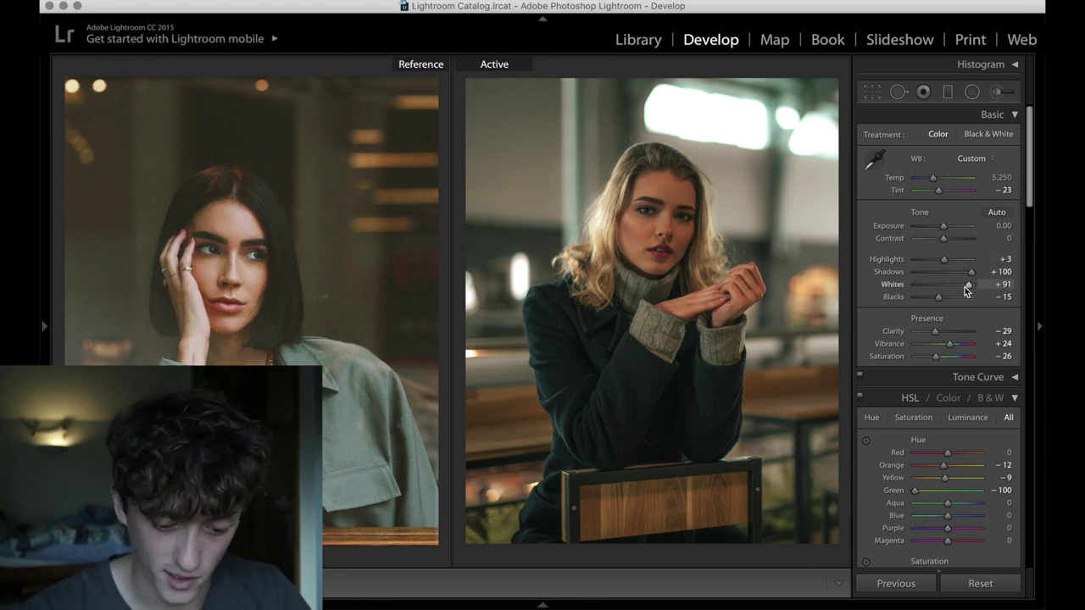
{"action": "left_click_drag", "start_coordinate": [964, 287], "coordinate": [961, 286]}
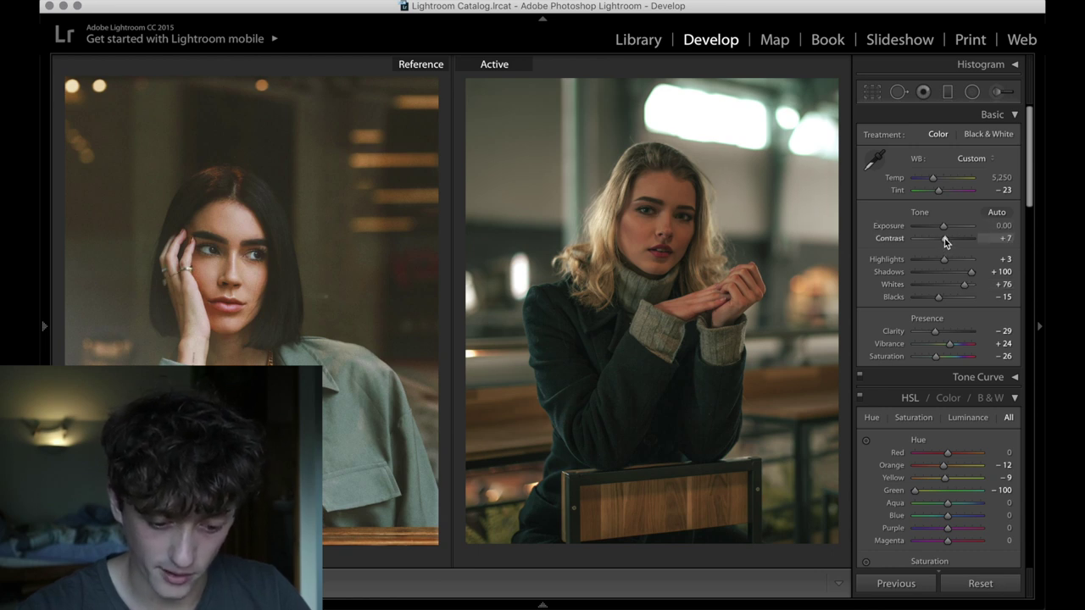
{"action": "left_click_drag", "start_coordinate": [944, 240], "coordinate": [946, 240]}
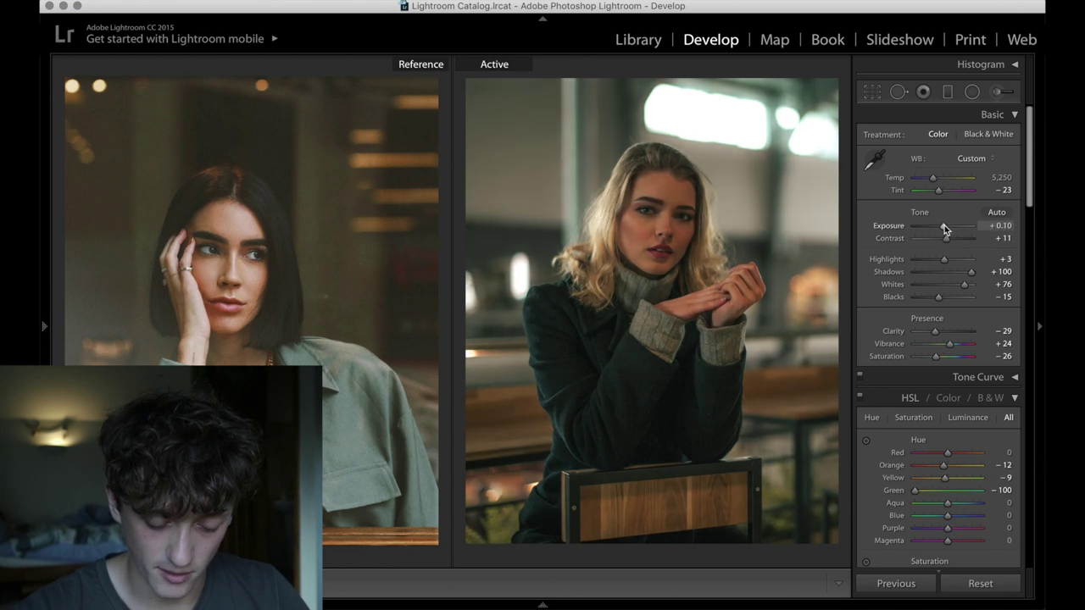
- In HSL Luminance, lift Red to +41, Orange to +14, Green to +37 and drop Yellow to −28
{"action": "scroll", "coordinate": [928, 408], "scroll_direction": "down", "scroll_amount": 3}
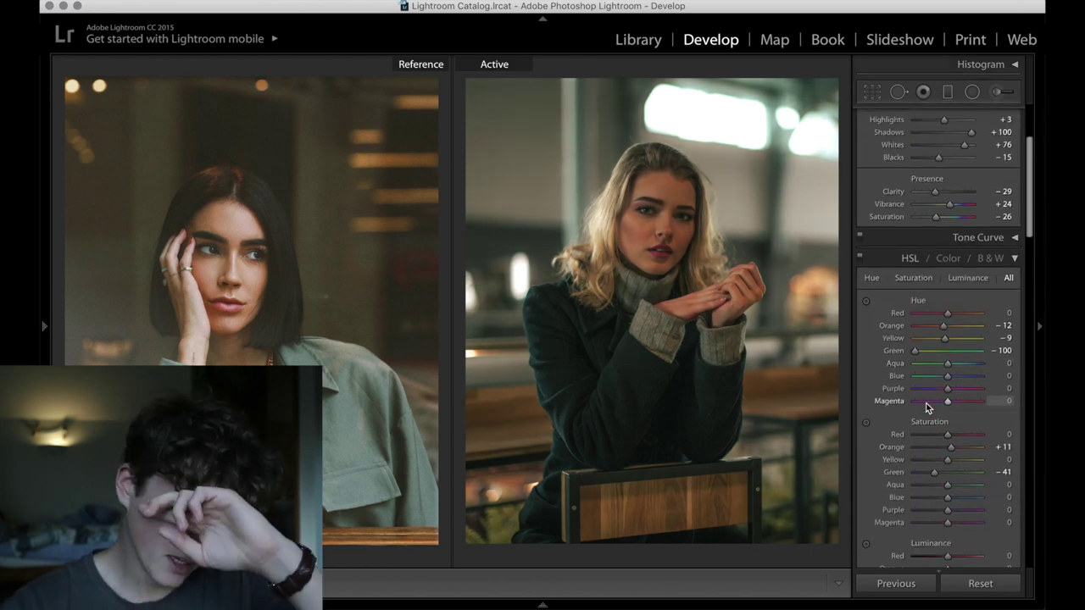
{"action": "scroll", "coordinate": [926, 407], "scroll_direction": "down", "scroll_amount": 6}
{"action": "scroll", "coordinate": [926, 406], "scroll_direction": "down", "scroll_amount": 1}
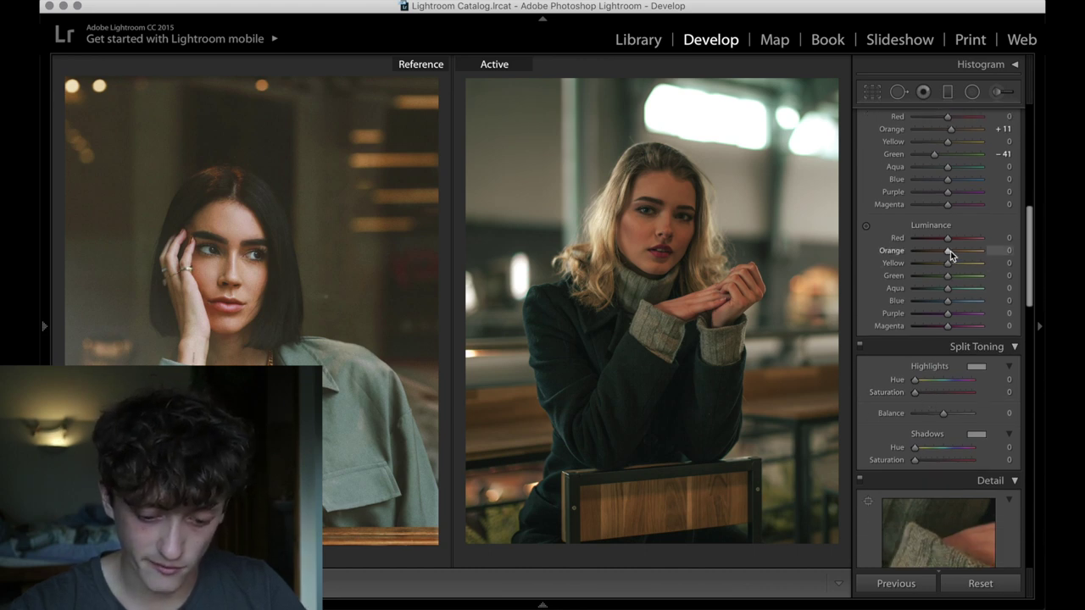
{"action": "left_click_drag", "start_coordinate": [953, 252], "coordinate": [933, 266]}
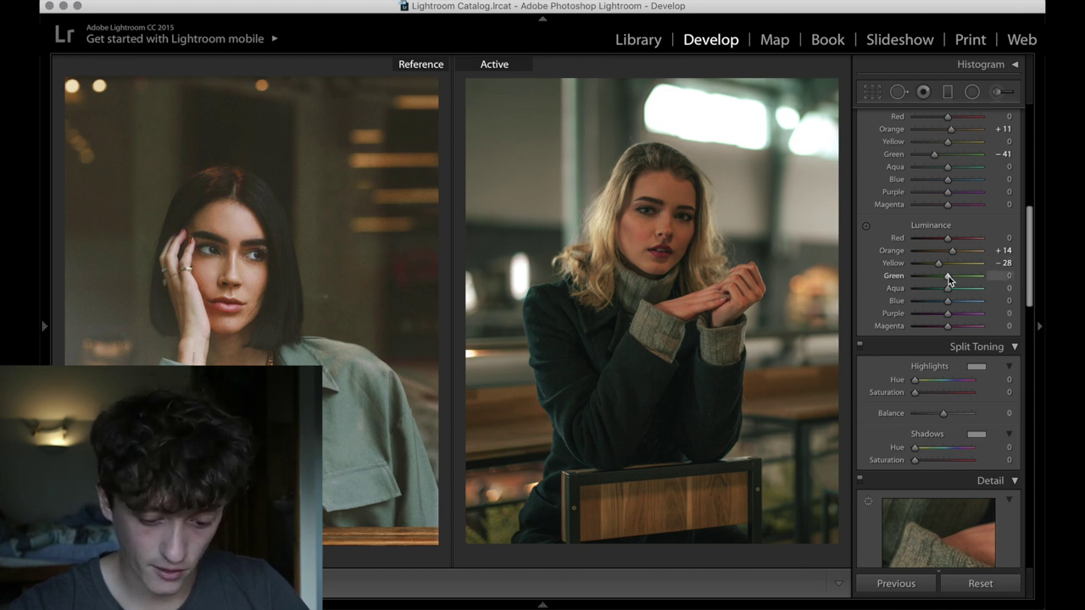
{"action": "left_click_drag", "start_coordinate": [948, 276], "coordinate": [962, 280]}
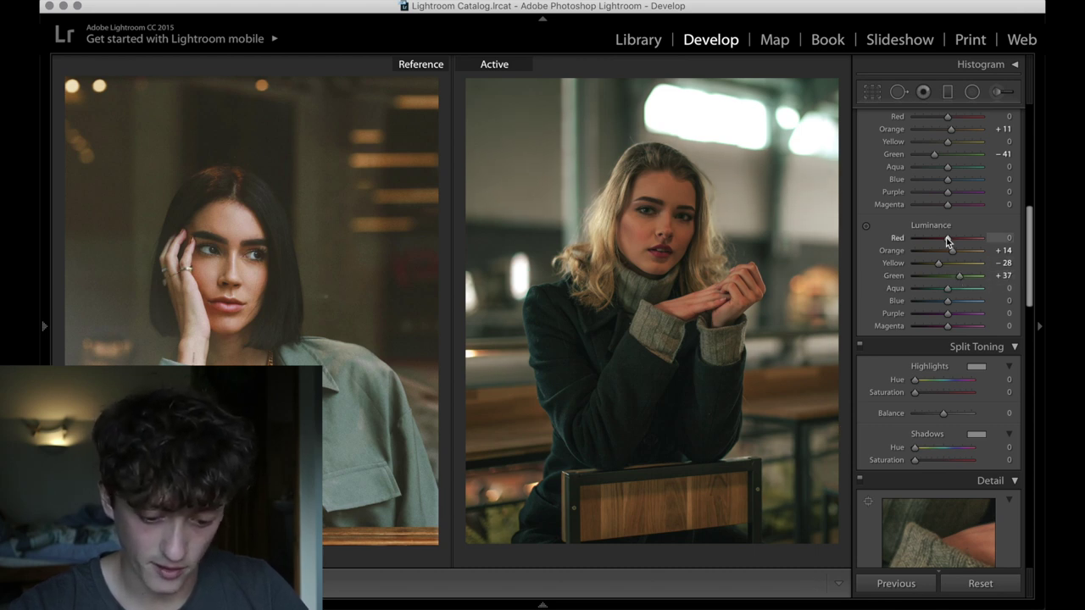
{"action": "mouse_move", "coordinate": [947, 239]}
{"action": "left_mouse_down"}
{"action": "mouse_move", "coordinate": [971, 240]}
{"action": "mouse_move", "coordinate": [961, 241]}
{"action": "left_mouse_up"}
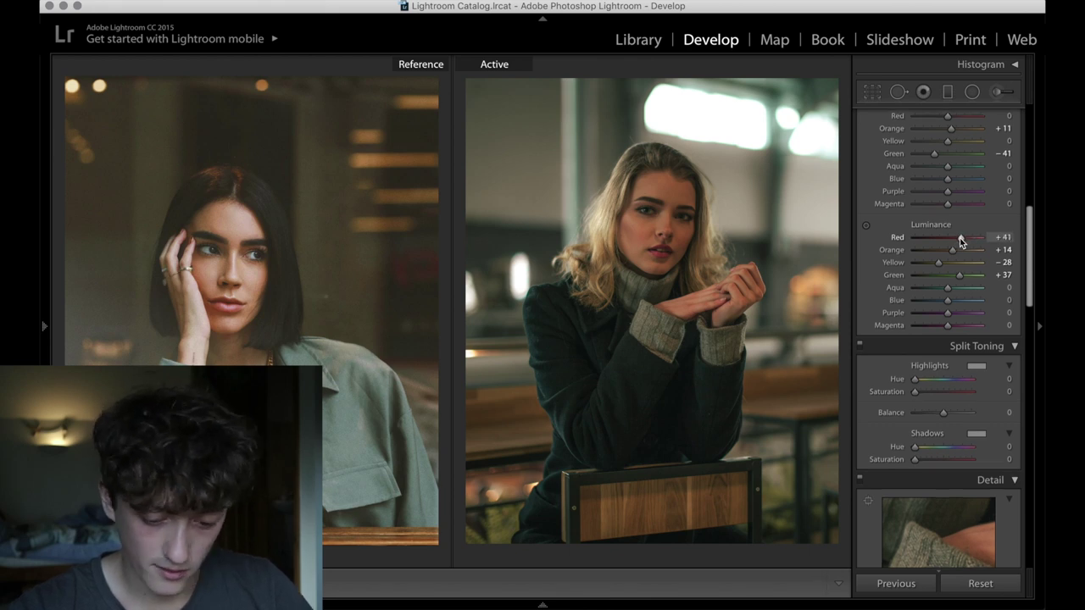
{"action": "scroll", "coordinate": [960, 242], "scroll_direction": "down", "scroll_amount": 5}
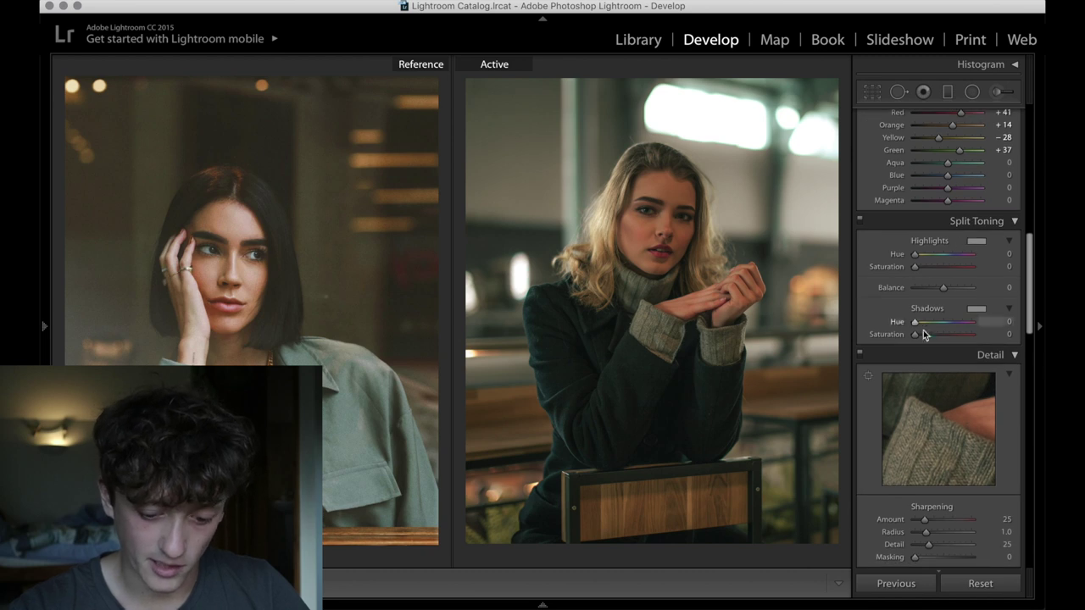
- Set the Split Toning Highlights to Saturation 14 and a warm Hue of 45
{"action": "left_click_drag", "start_coordinate": [915, 267], "coordinate": [922, 266]}
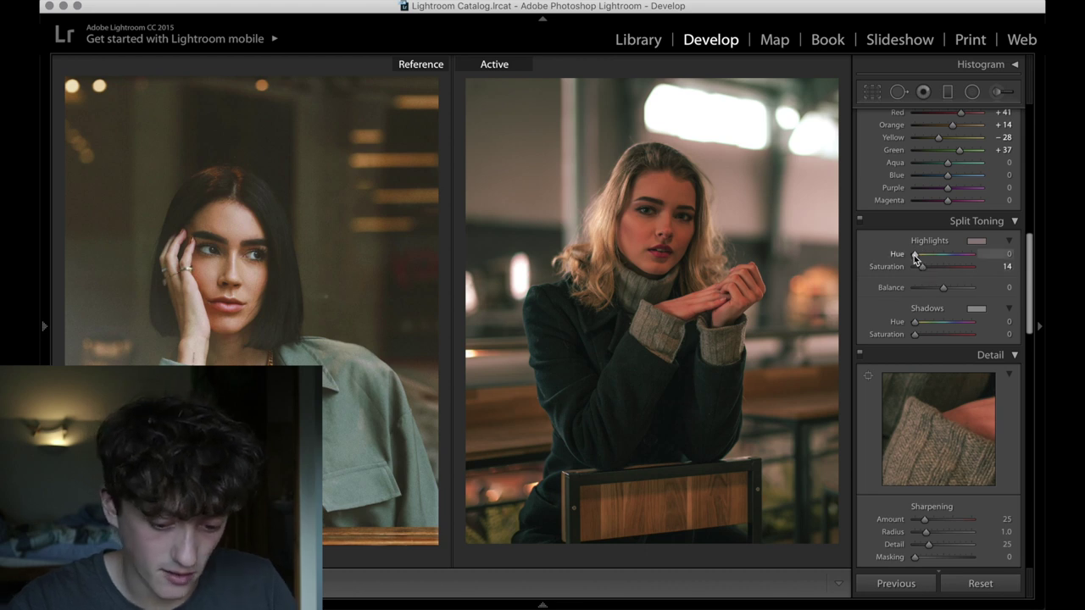
{"action": "key", "text": "alt"}
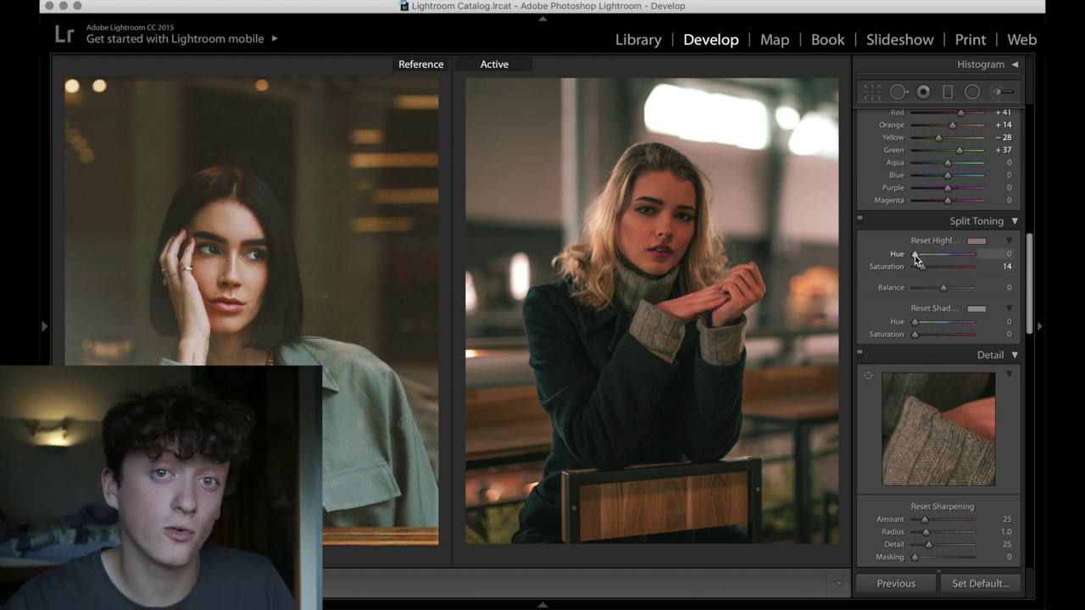
{"action": "left_click_drag", "start_coordinate": [914, 255], "coordinate": [922, 258]}
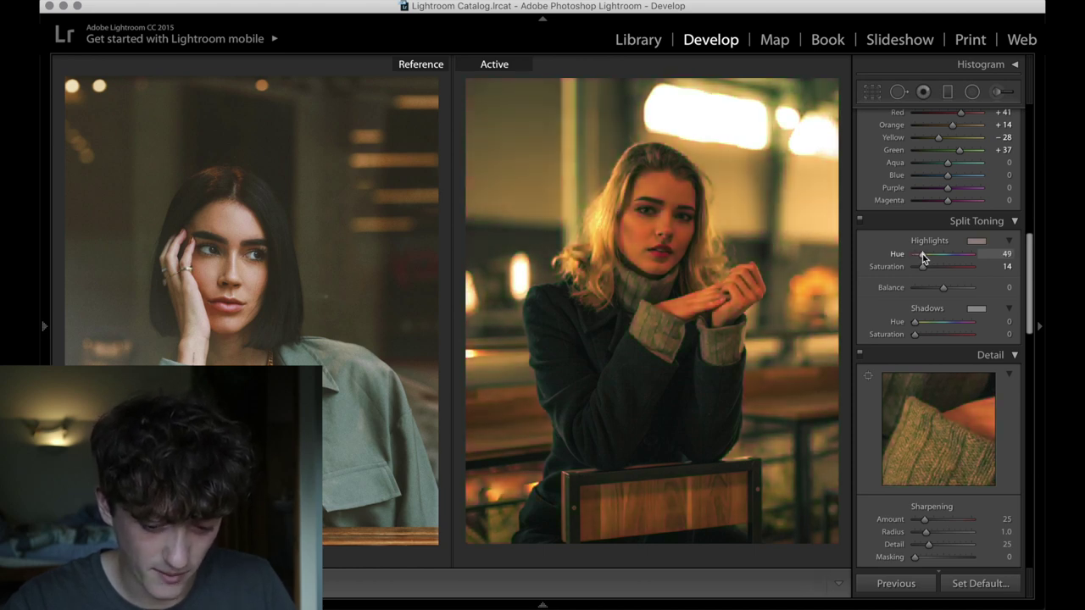
{"action": "left_click_drag", "start_coordinate": [923, 258], "coordinate": [923, 258]}
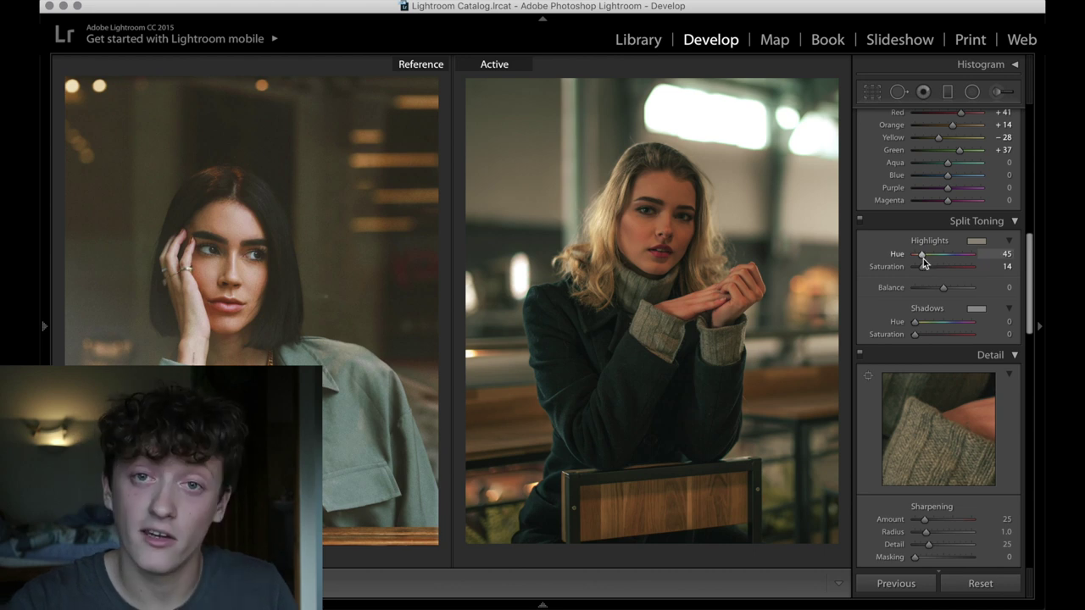
{"action": "left_click", "coordinate": [922, 259], "text": "alt"}
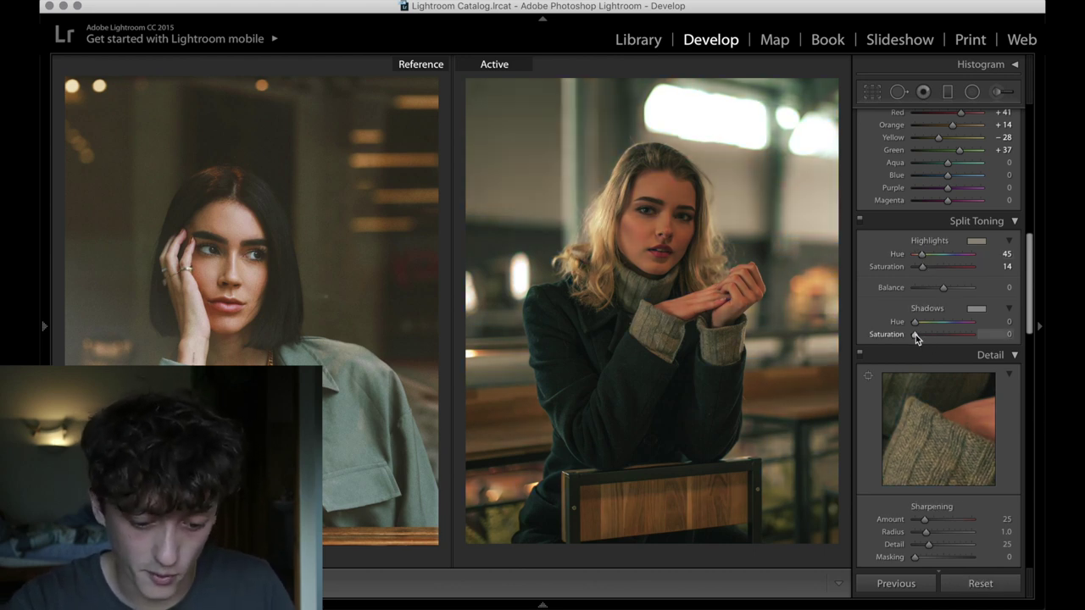
- Set the Split Toning Shadows to Saturation 13 and a cool blue Hue of 218
{"action": "left_click_drag", "start_coordinate": [916, 335], "coordinate": [924, 336]}
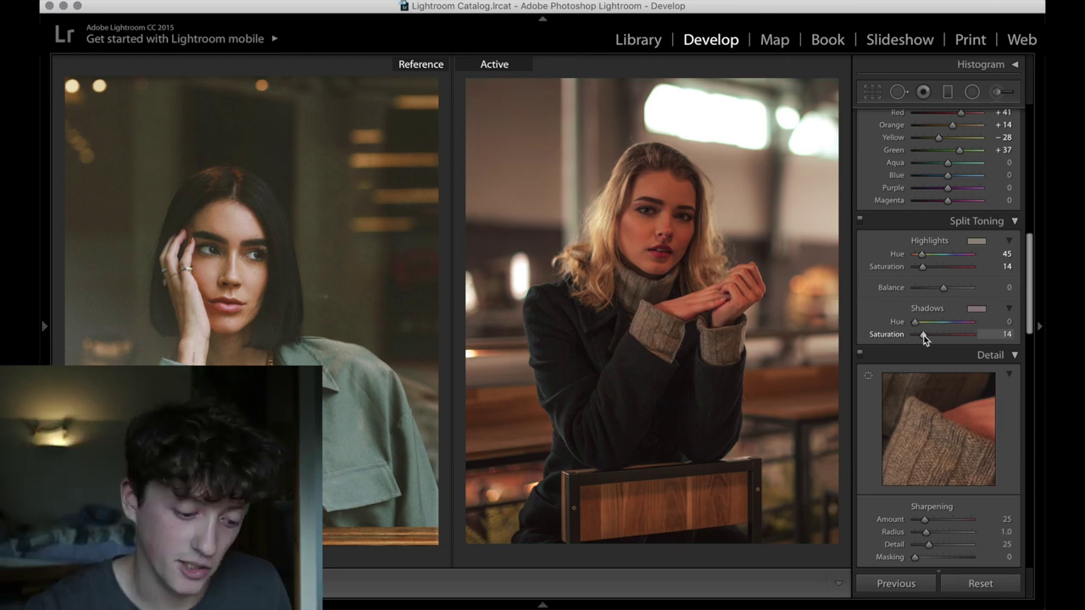
{"action": "key", "text": "alt"}
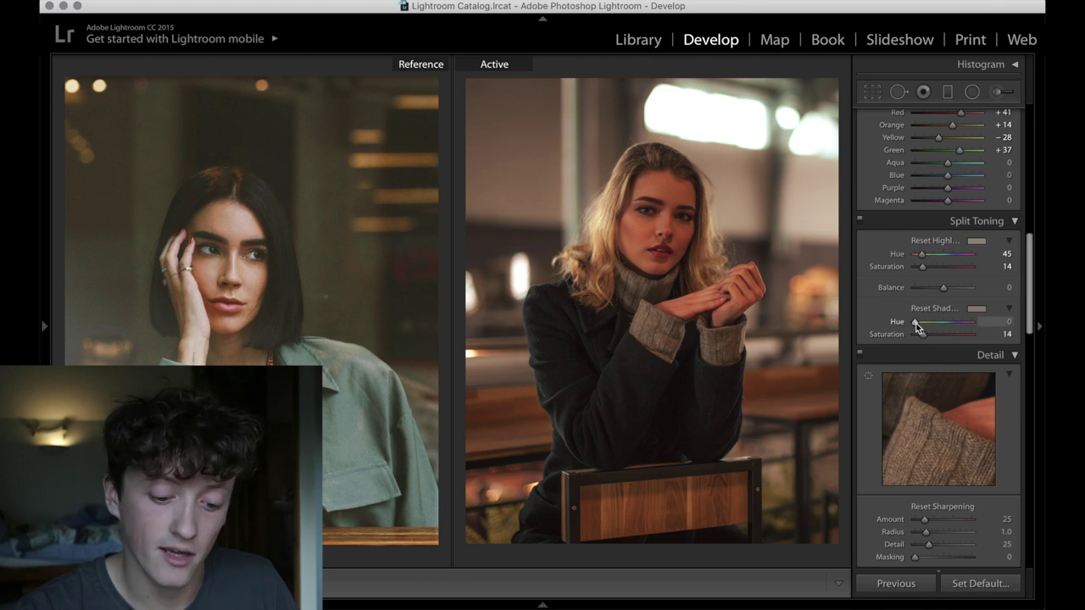
{"action": "left_click_drag", "start_coordinate": [916, 325], "coordinate": [933, 323]}
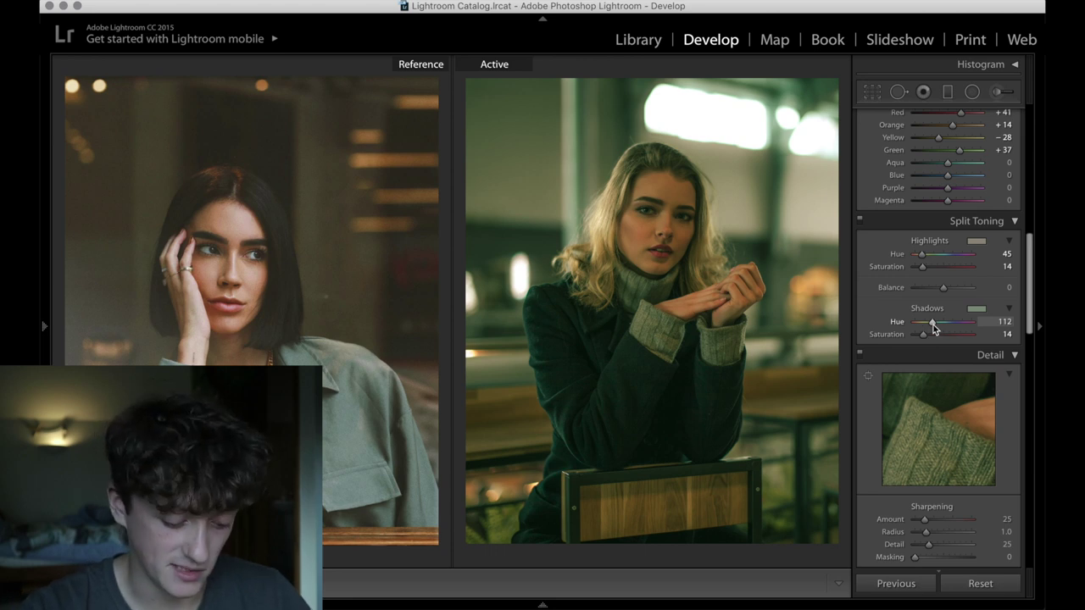
{"action": "key", "text": "alt"}
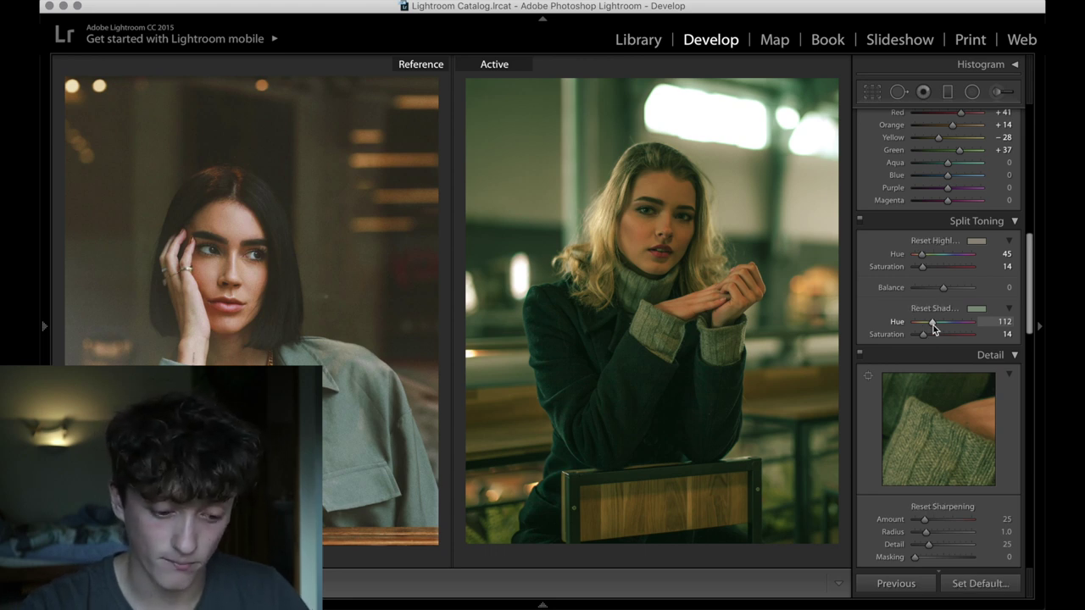
{"action": "left_click_drag", "start_coordinate": [933, 329], "coordinate": [950, 329]}
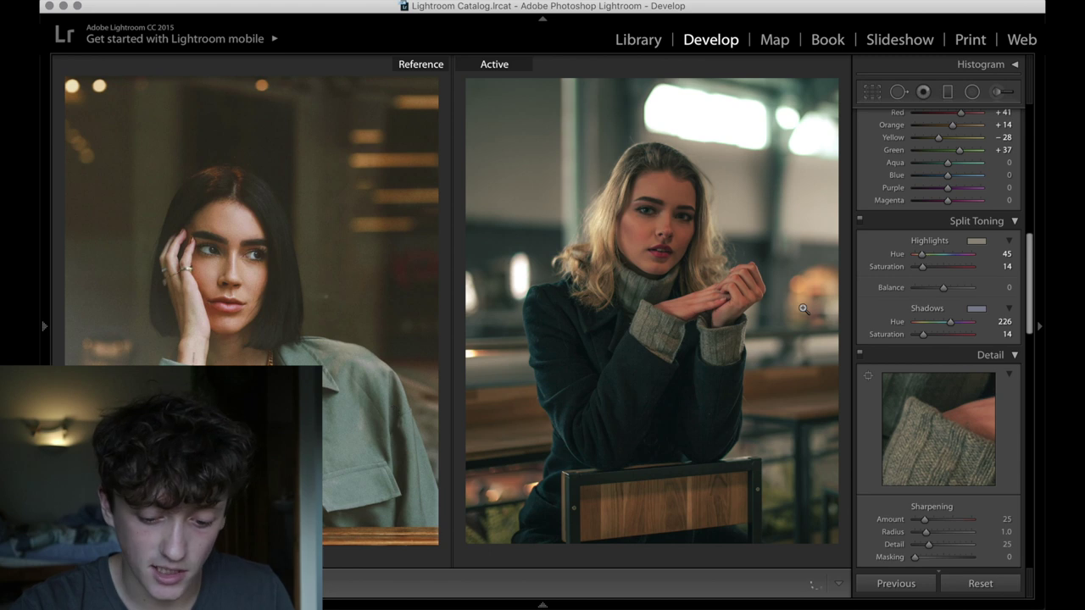
{"action": "left_click_drag", "start_coordinate": [951, 328], "coordinate": [955, 329]}
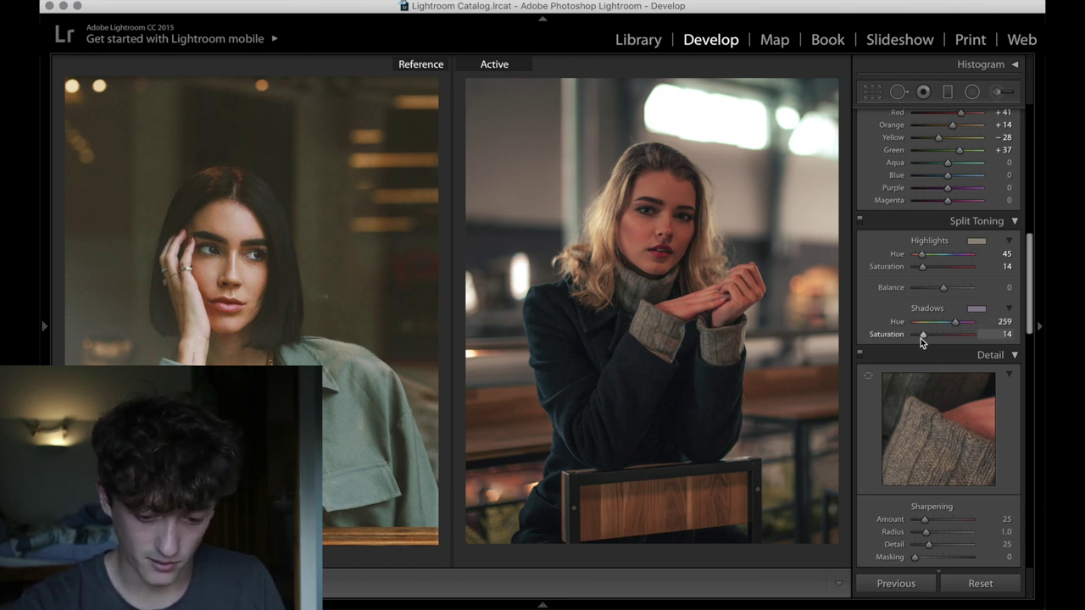
{"action": "left_click_drag", "start_coordinate": [955, 322], "coordinate": [949, 327]}
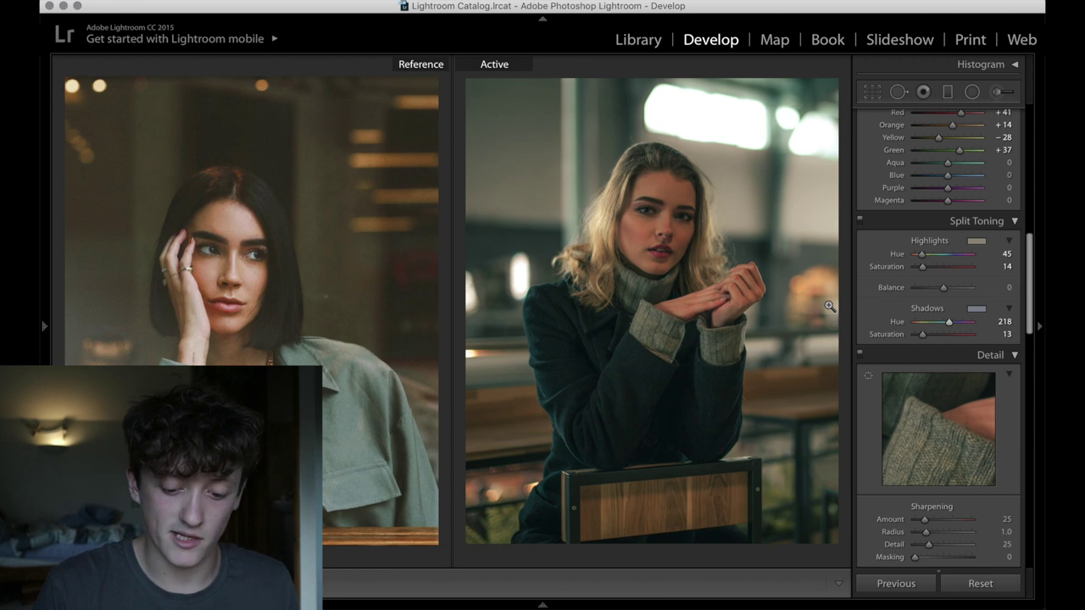
{"action": "scroll", "coordinate": [904, 462], "scroll_direction": "down", "scroll_amount": 8}
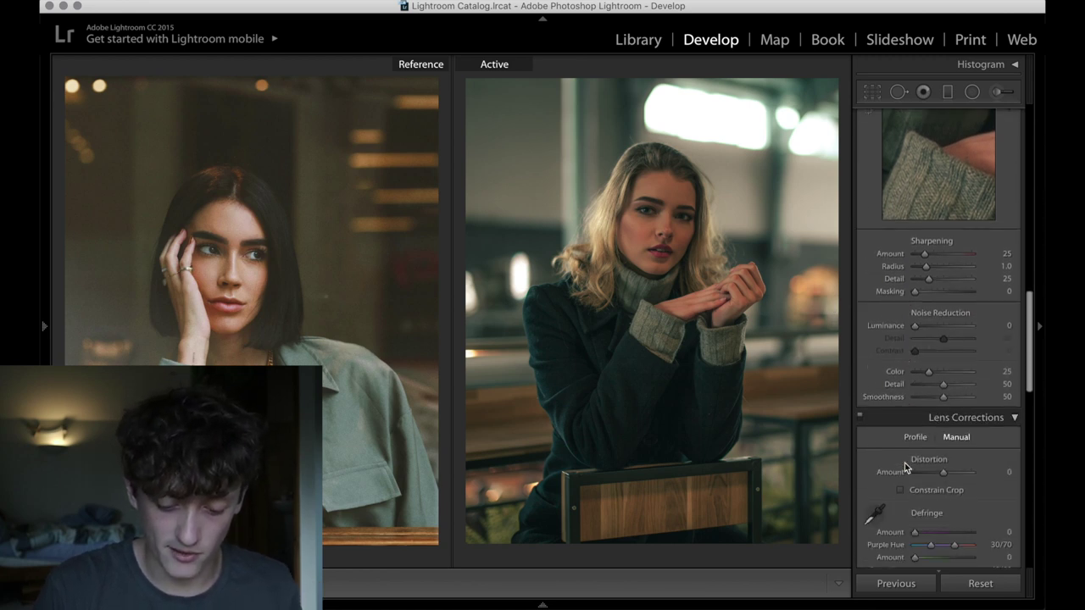
- Raise the Detail panel's Sharpening Amount from 25 to 47
{"action": "scroll", "coordinate": [904, 465], "scroll_direction": "down", "scroll_amount": 3}
{"action": "scroll", "coordinate": [904, 465], "scroll_direction": "up", "scroll_amount": 3}
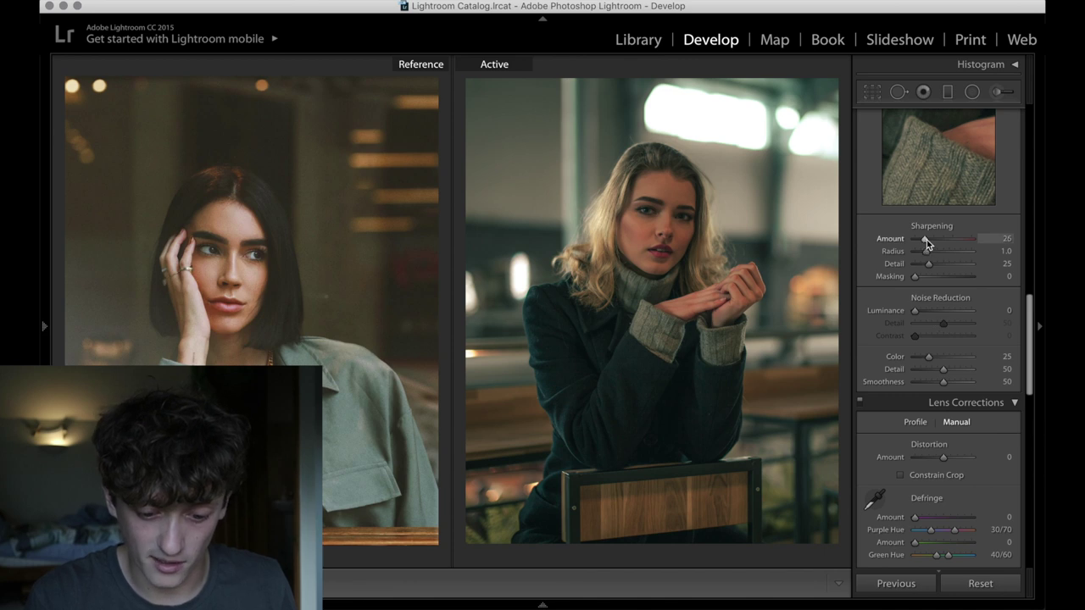
{"action": "left_click_drag", "start_coordinate": [927, 243], "coordinate": [932, 243]}
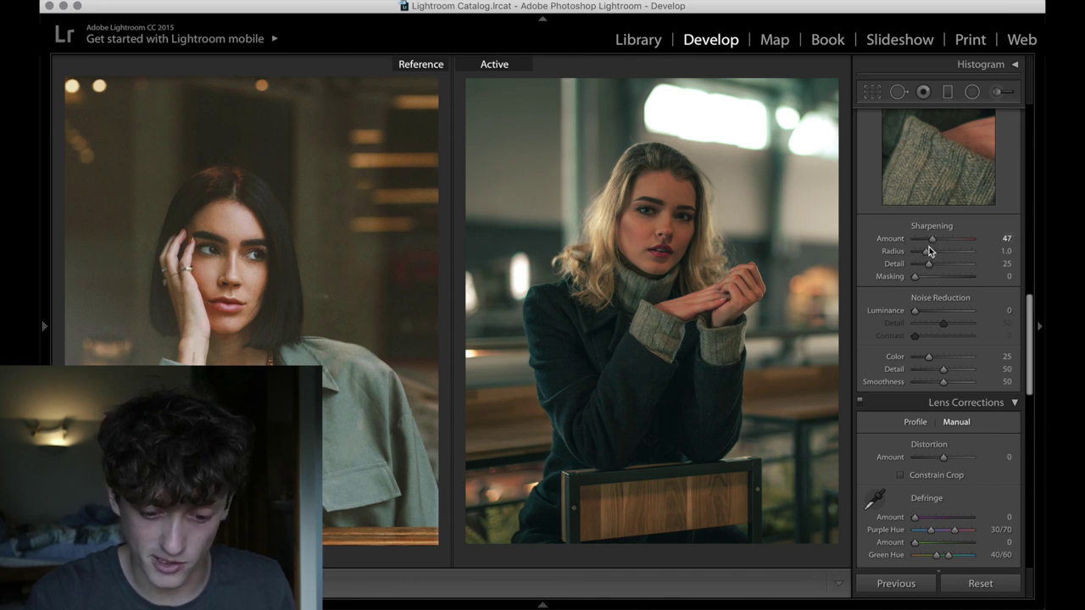
{"action": "scroll", "coordinate": [961, 298], "scroll_direction": "down", "scroll_amount": 4}
{"action": "scroll", "coordinate": [961, 298], "scroll_direction": "down", "scroll_amount": 10}
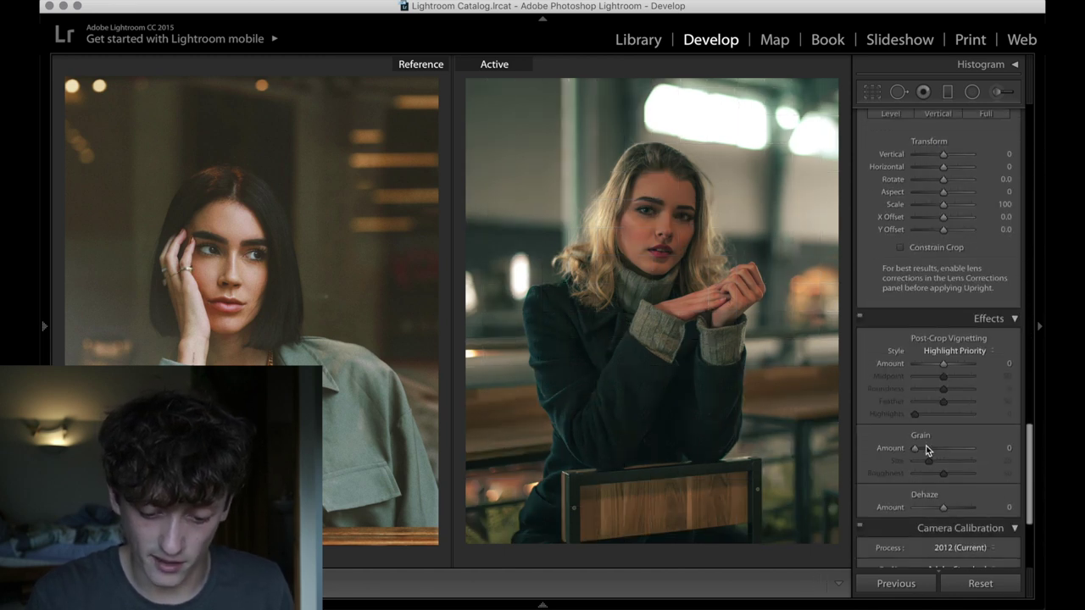
- Compare both faces at 1:1 and add grain with Amount 23, Size 55, Roughness 65
{"action": "left_click", "coordinate": [206, 237]}
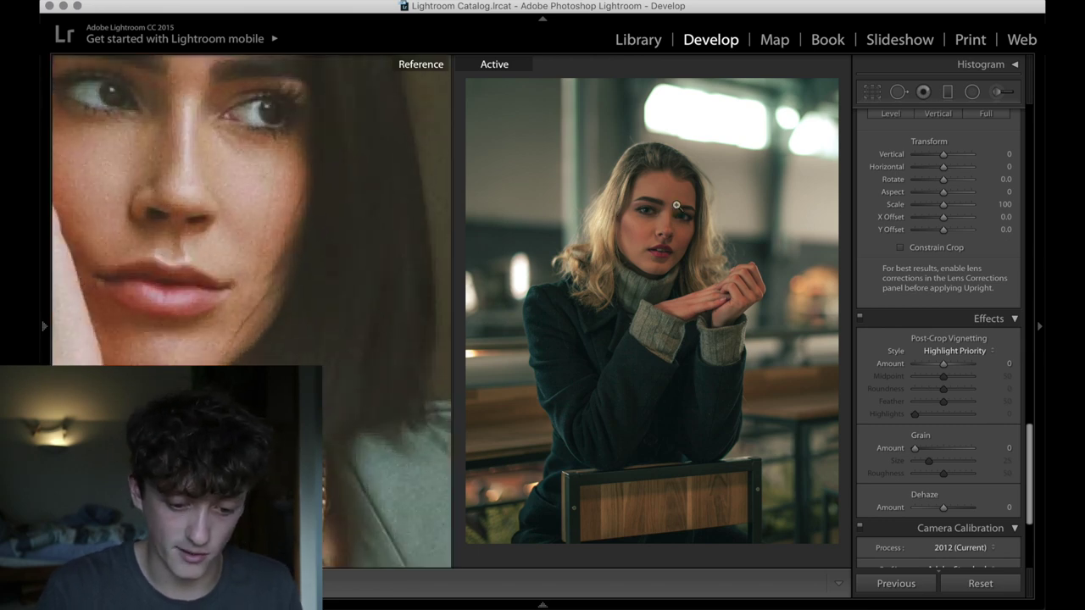
{"action": "left_click", "coordinate": [677, 205]}
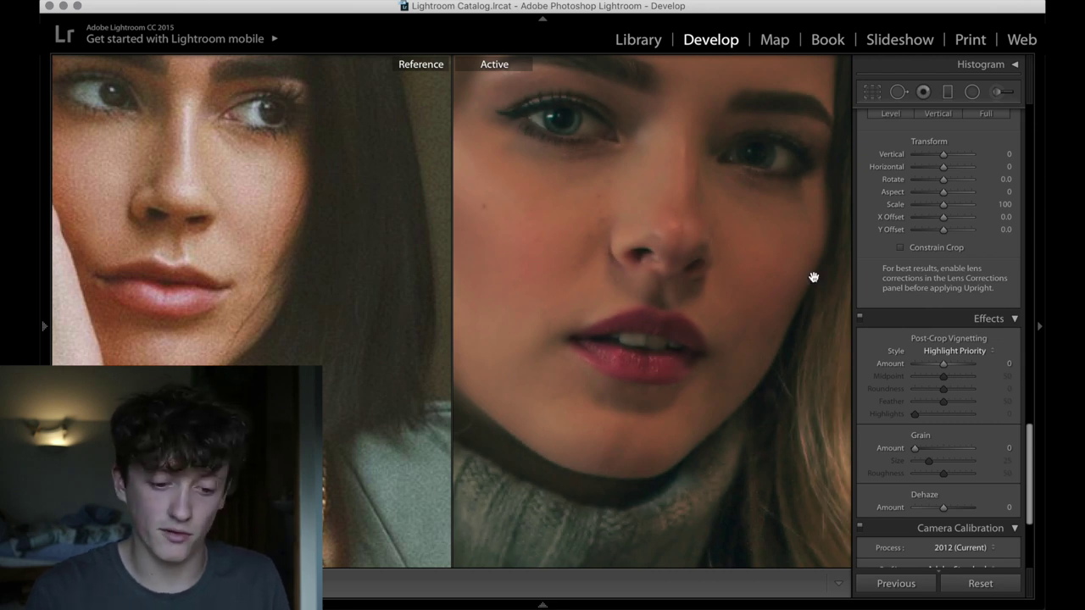
{"action": "left_click", "coordinate": [928, 449]}
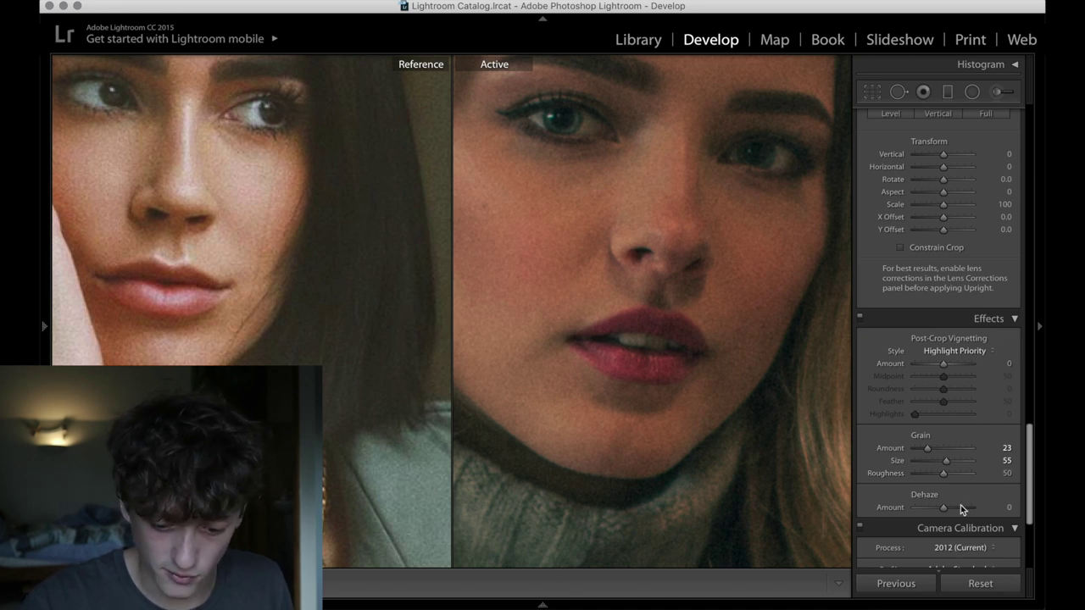
{"action": "mouse_move", "coordinate": [958, 476]}
{"action": "left_mouse_down"}
{"action": "mouse_move", "coordinate": [974, 476]}
{"action": "mouse_move", "coordinate": [963, 476]}
{"action": "left_mouse_up"}
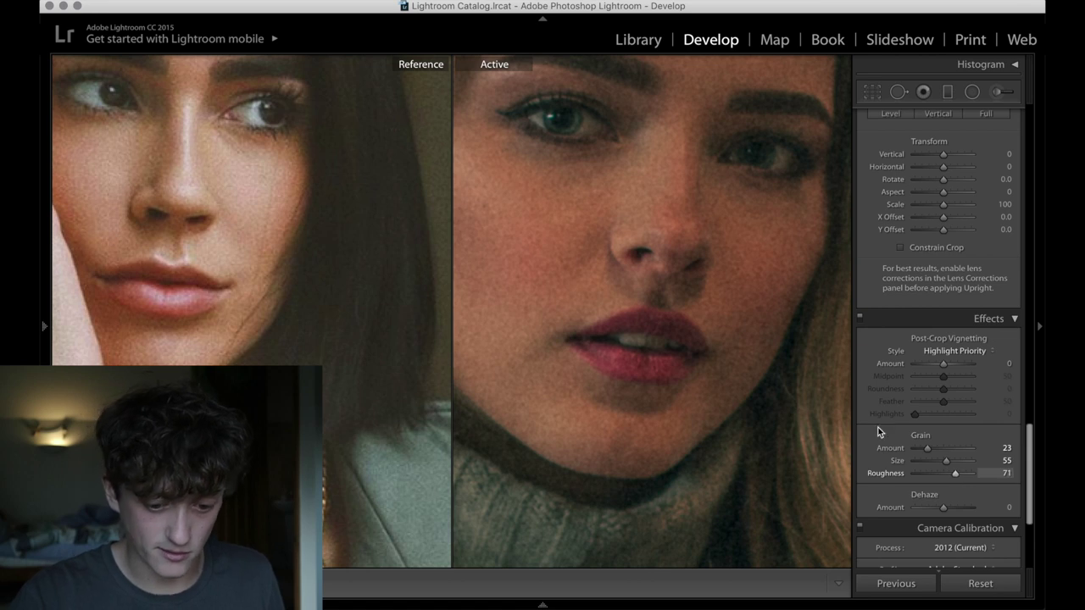
{"action": "left_click", "coordinate": [998, 474]}
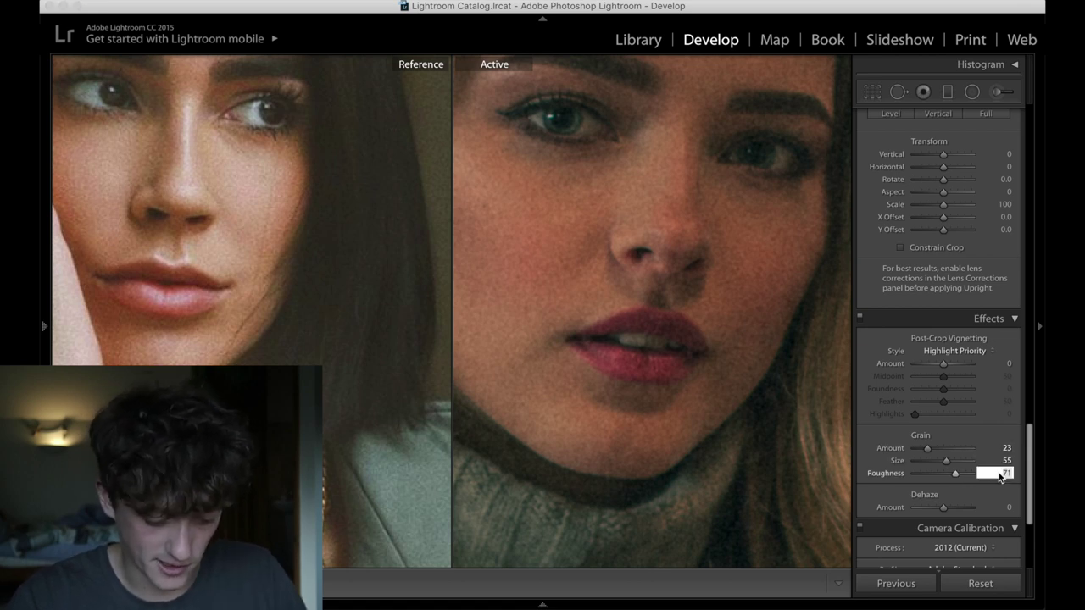
{"action": "type", "text": "65"}
{"action": "key", "text": "Return"}
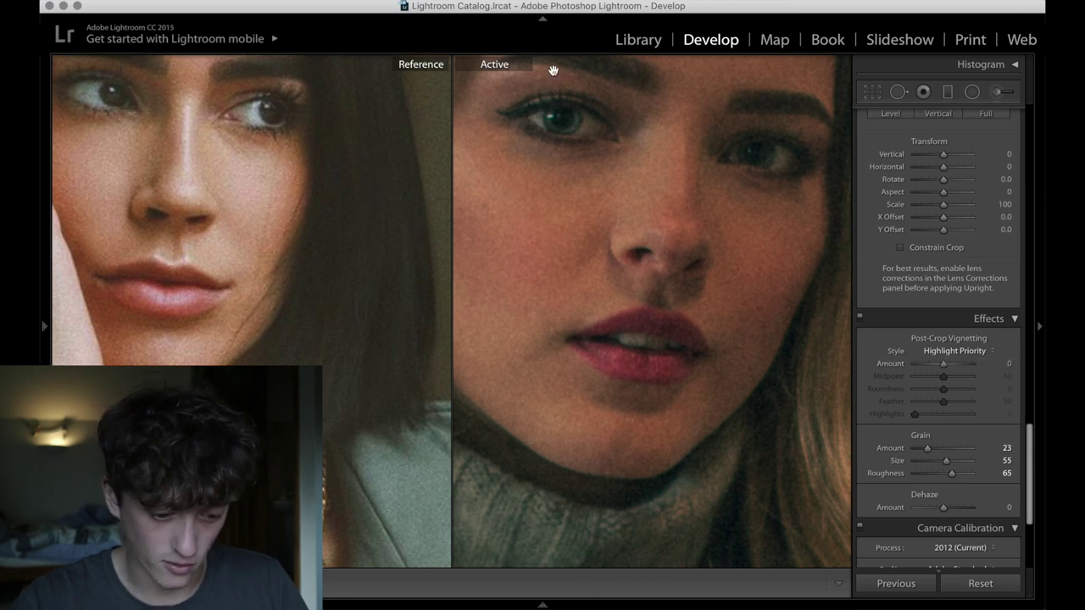
{"action": "left_click", "coordinate": [681, 264]}
- Nudge the Split Toning Shadows Hue down to 199, keeping saturation at 13
{"action": "left_click", "coordinate": [299, 339]}
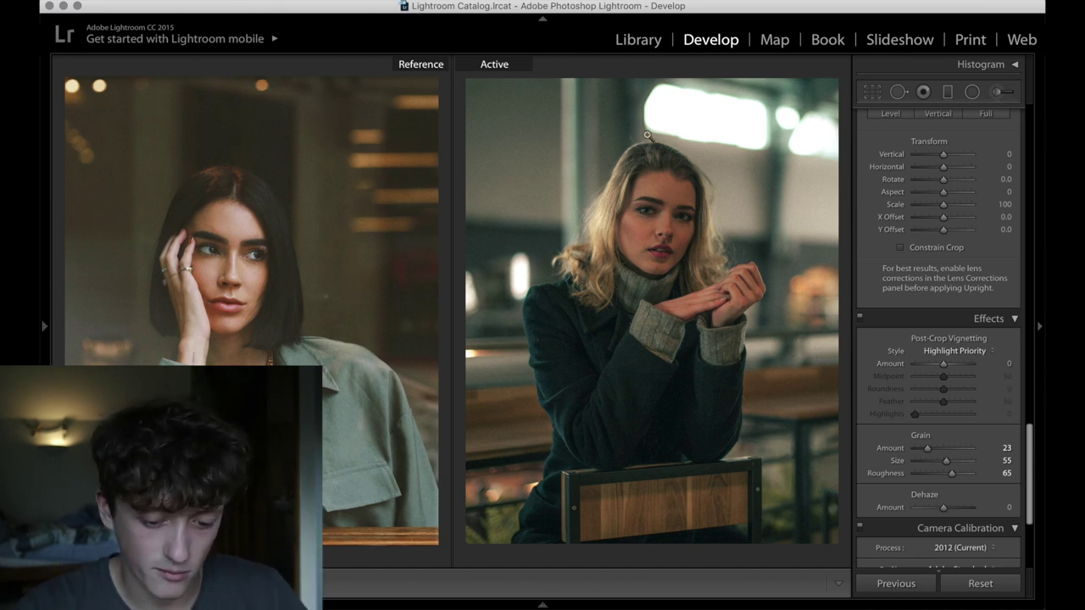
{"action": "scroll", "coordinate": [983, 290], "scroll_direction": "up", "scroll_amount": 12}
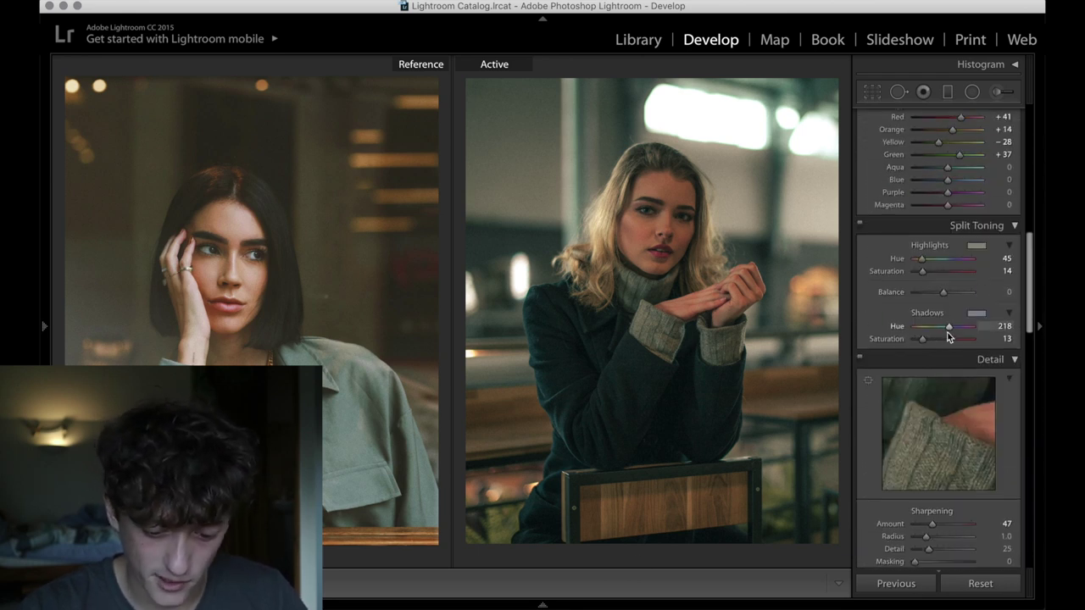
{"action": "left_click", "coordinate": [949, 327], "text": "alt"}
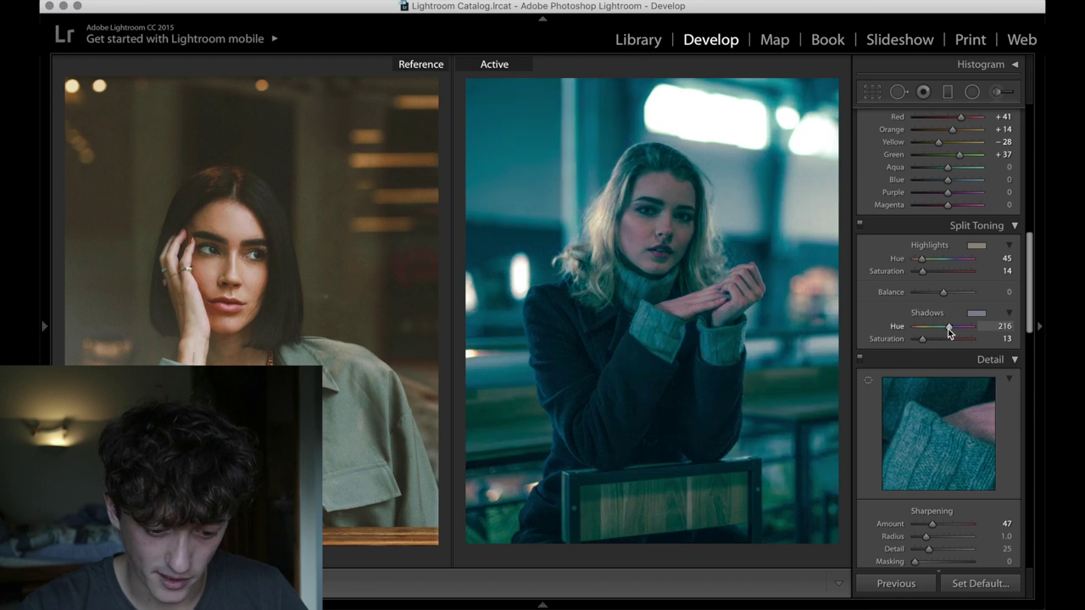
{"action": "left_click_drag", "start_coordinate": [949, 331], "coordinate": [946, 330]}
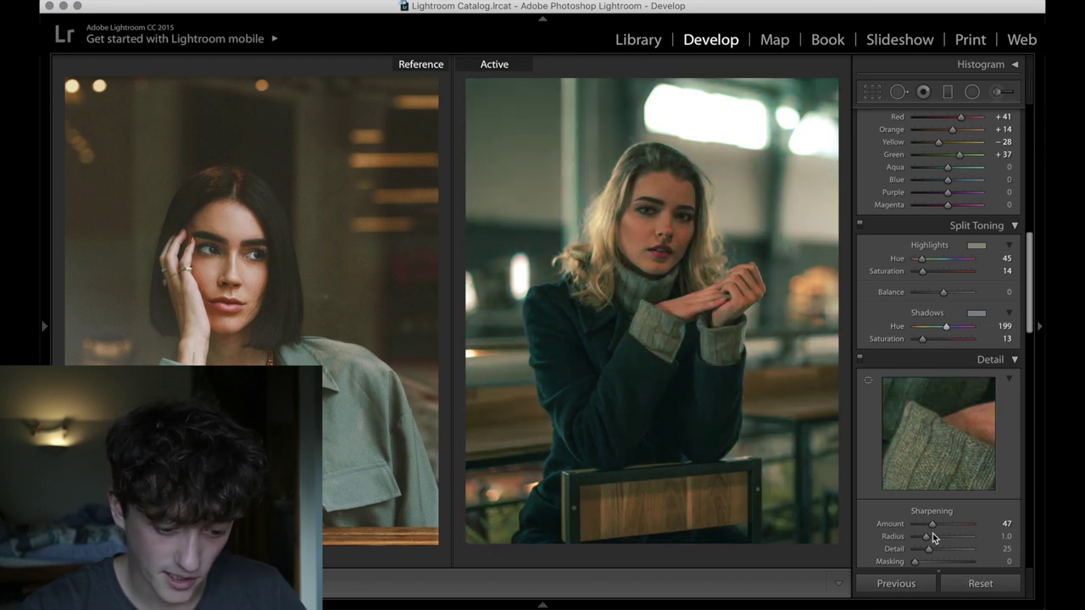
- Scroll down to the Effects and Camera Calibration sections
{"action": "scroll", "coordinate": [996, 417], "scroll_direction": "down", "scroll_amount": 3}
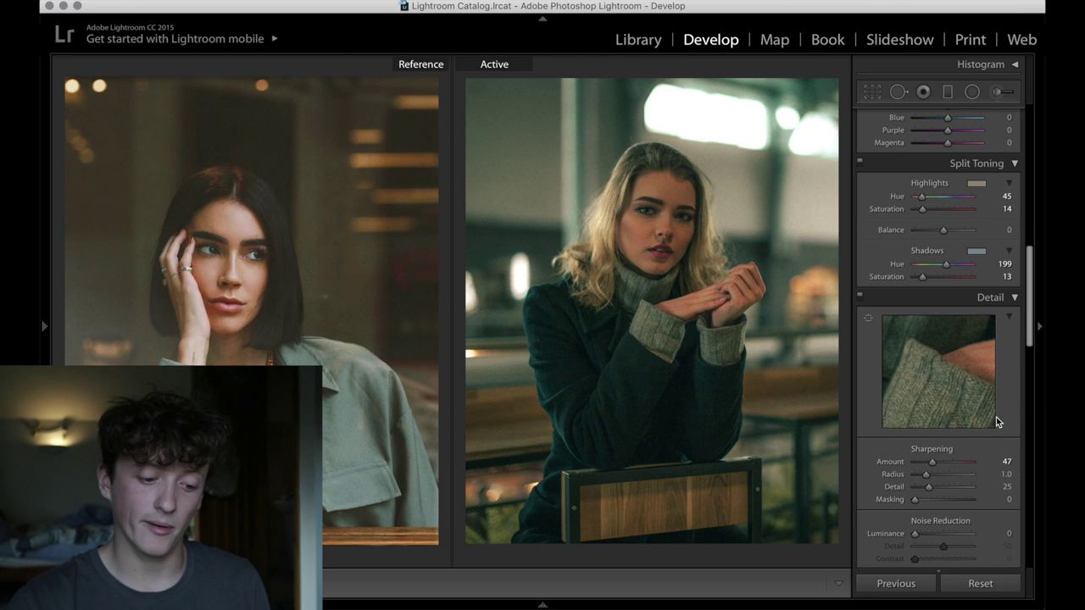
{"action": "scroll", "coordinate": [996, 417], "scroll_direction": "down", "scroll_amount": 2}
{"action": "scroll", "coordinate": [996, 417], "scroll_direction": "down", "scroll_amount": 15}
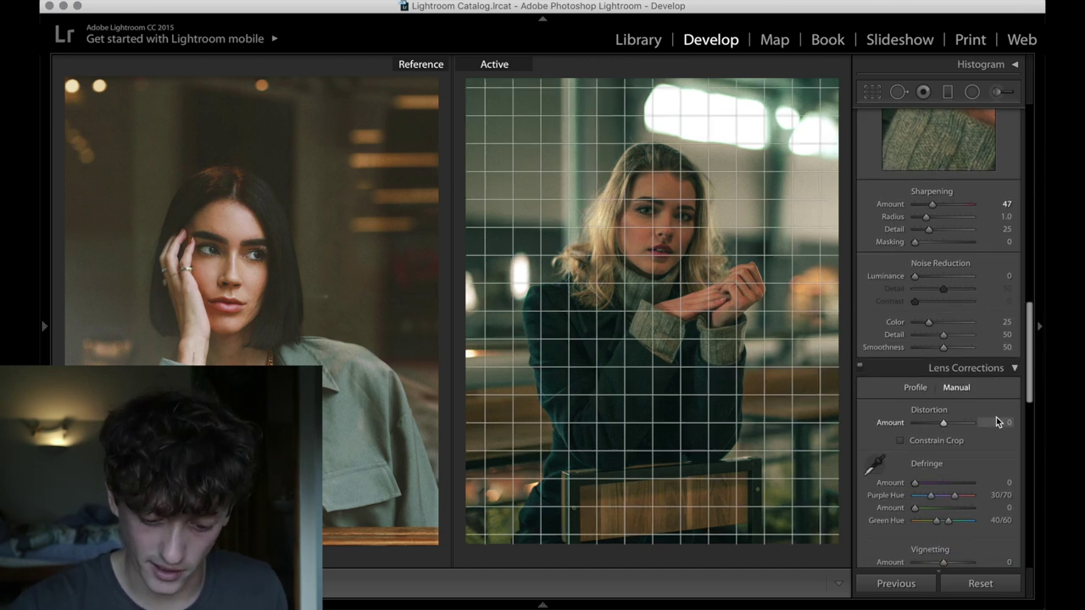
{"action": "scroll", "coordinate": [996, 417], "scroll_direction": "down", "scroll_amount": 12}
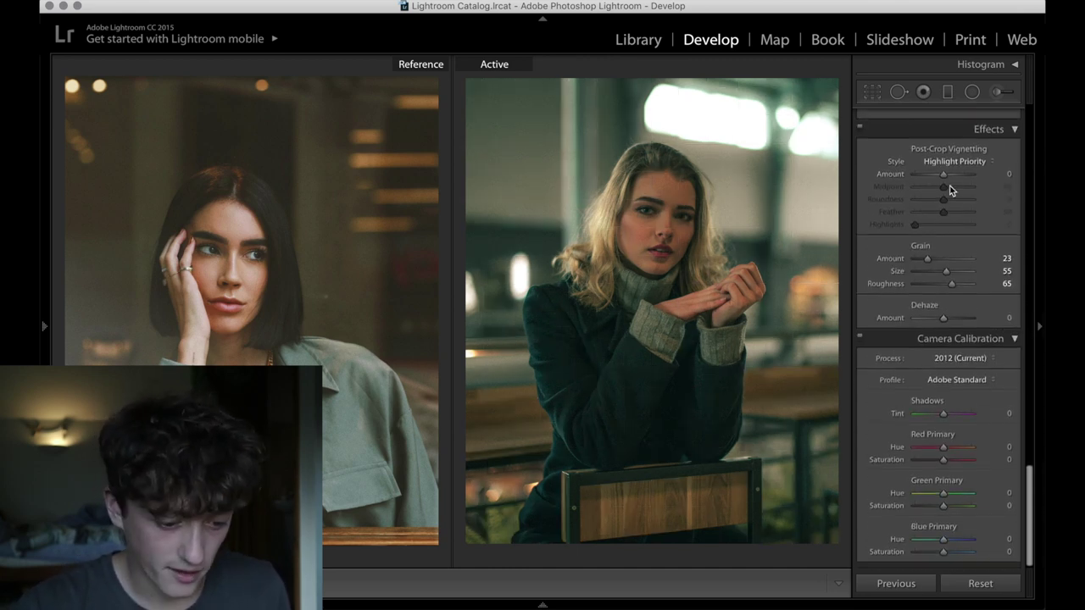
- Add a −4 post-crop vignette and shift the Shadows split-tone hue from 199 to 215
{"action": "left_click_drag", "start_coordinate": [944, 175], "coordinate": [941, 175]}
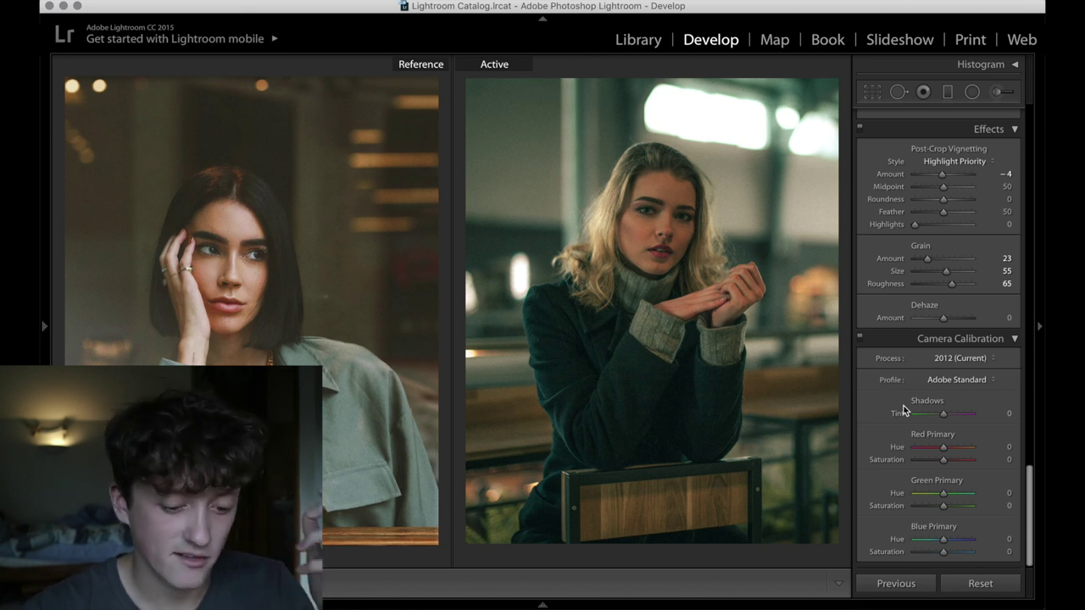
{"action": "scroll", "coordinate": [966, 305], "scroll_direction": "up", "scroll_amount": 5}
{"action": "scroll", "coordinate": [966, 294], "scroll_direction": "up", "scroll_amount": 15}
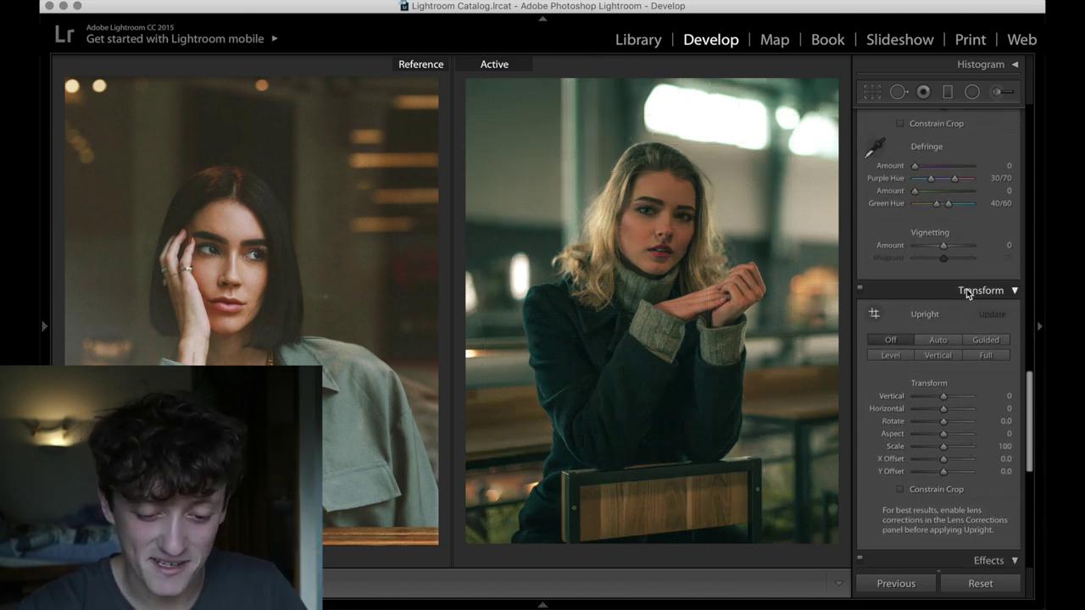
{"action": "scroll", "coordinate": [966, 292], "scroll_direction": "up", "scroll_amount": 8}
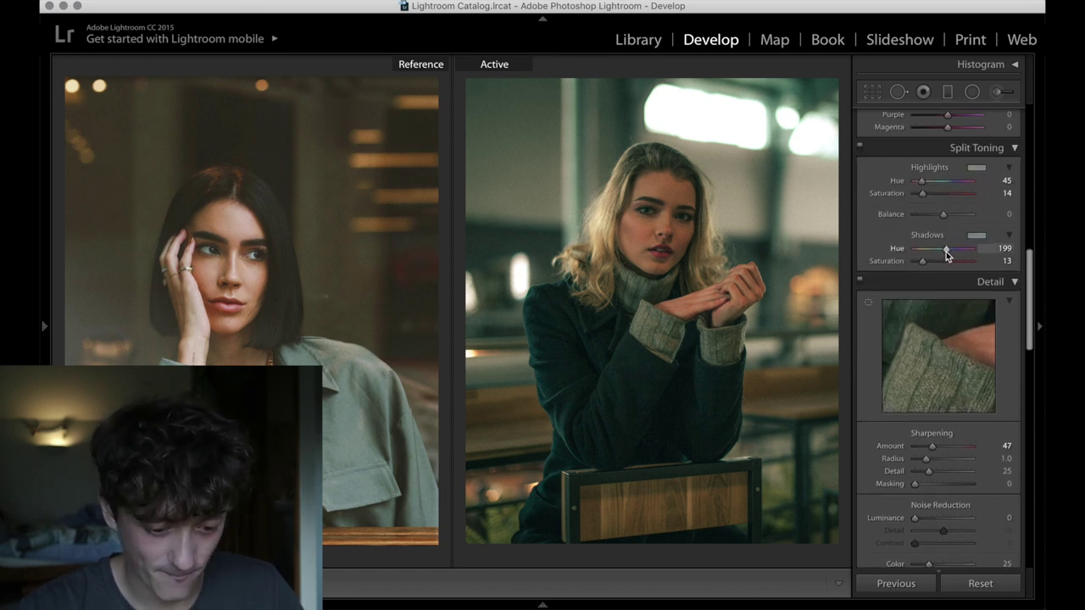
{"action": "left_click_drag", "start_coordinate": [945, 252], "coordinate": [948, 253]}
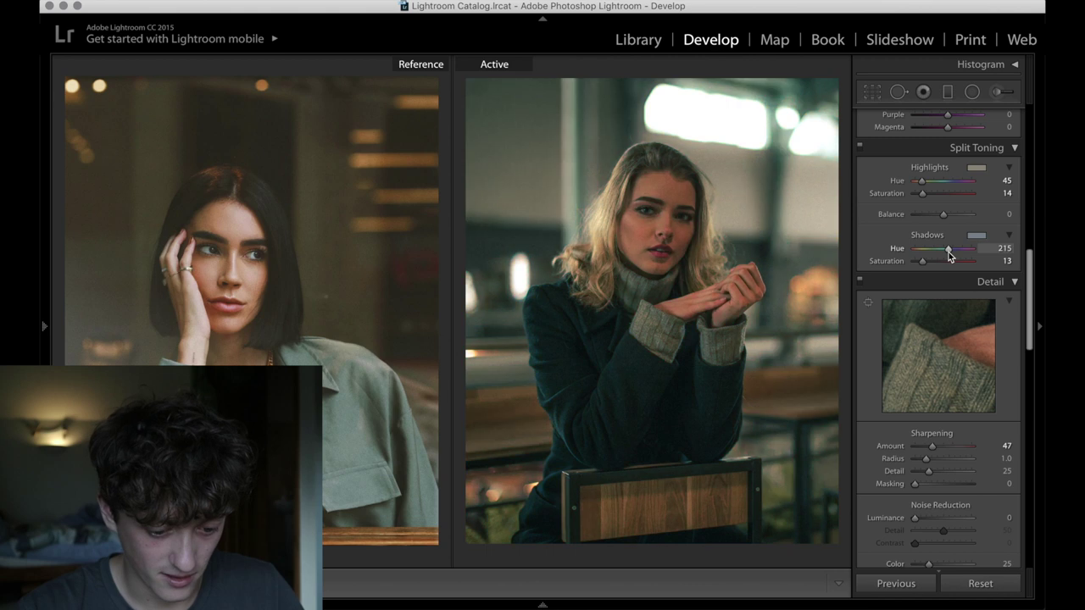
{"action": "scroll", "coordinate": [949, 315], "scroll_direction": "down", "scroll_amount": 10}
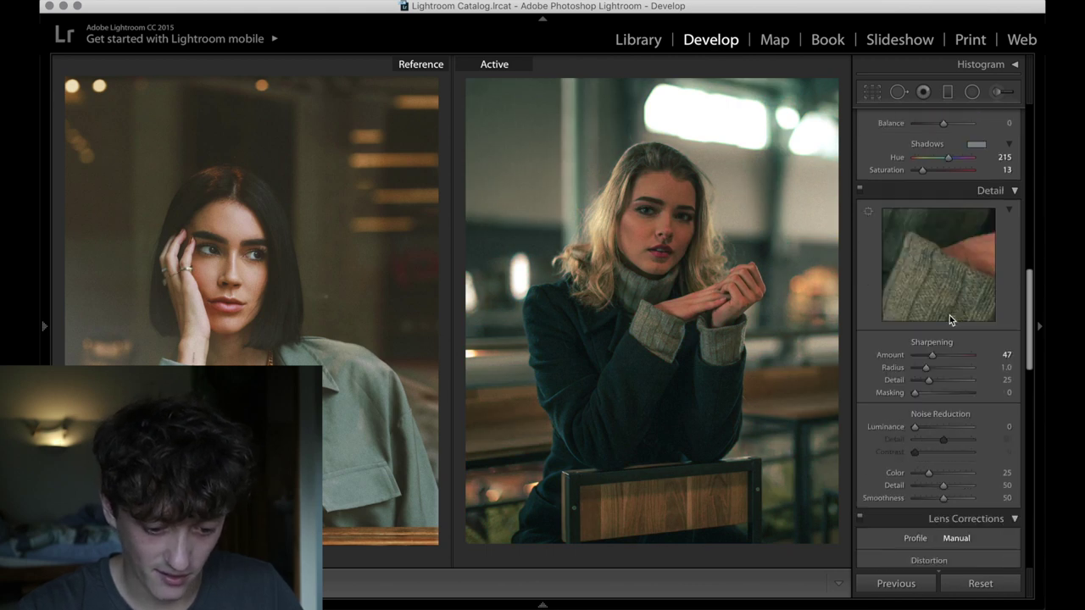
{"action": "scroll", "coordinate": [949, 319], "scroll_direction": "down", "scroll_amount": 15}
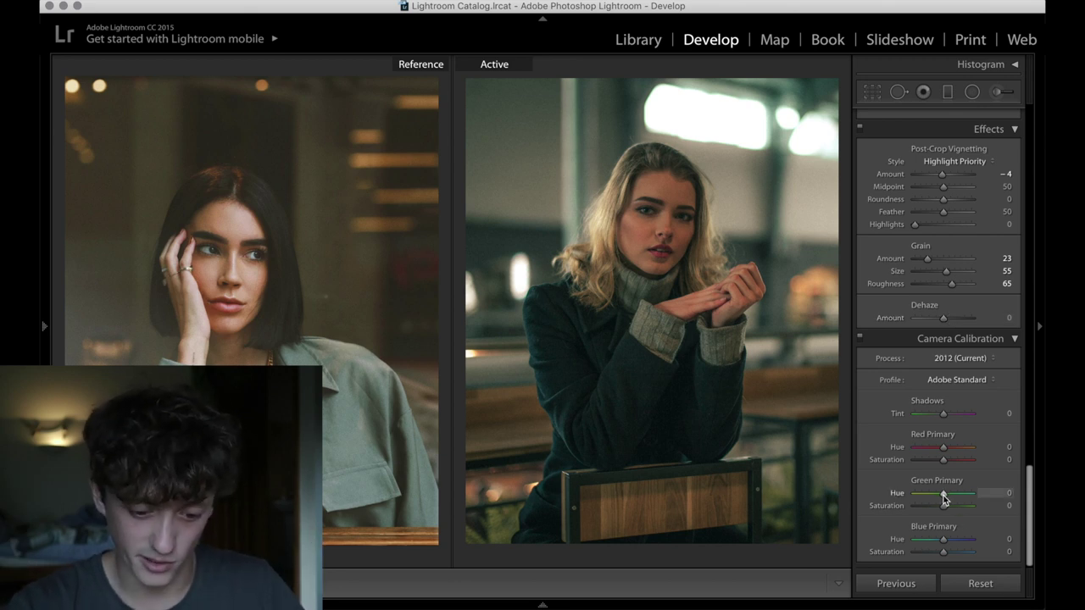
- Settle Camera Calibration on Green Primary Hue −11 and Red Primary Hue +1, with Blue reset to 0
{"action": "left_click_drag", "start_coordinate": [943, 500], "coordinate": [939, 497]}
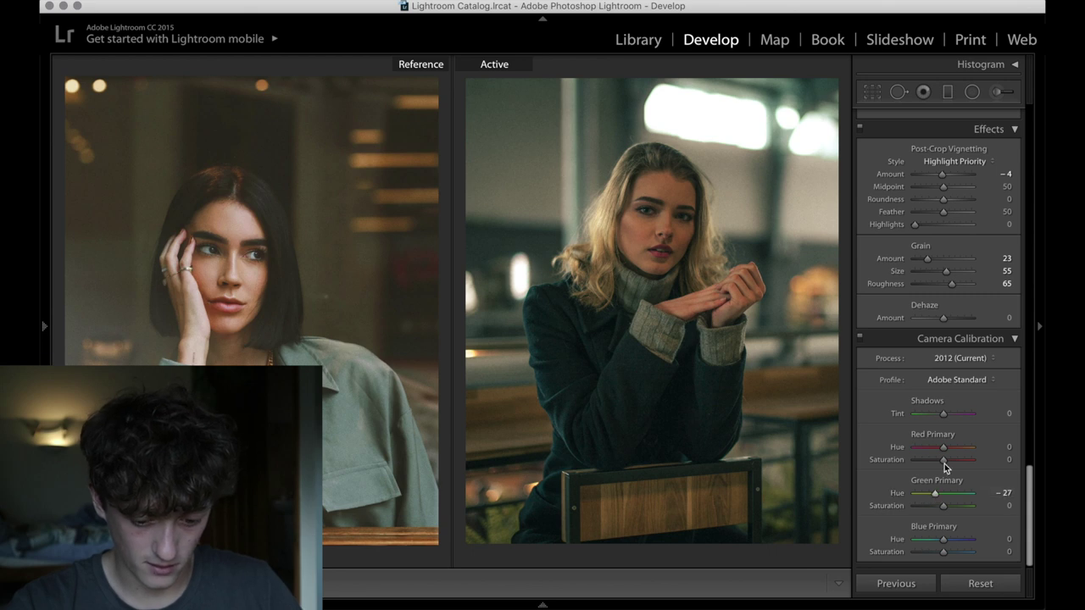
{"action": "mouse_move", "coordinate": [943, 447]}
{"action": "left_mouse_down"}
{"action": "mouse_move", "coordinate": [955, 450]}
{"action": "mouse_move", "coordinate": [942, 455]}
{"action": "left_mouse_up"}
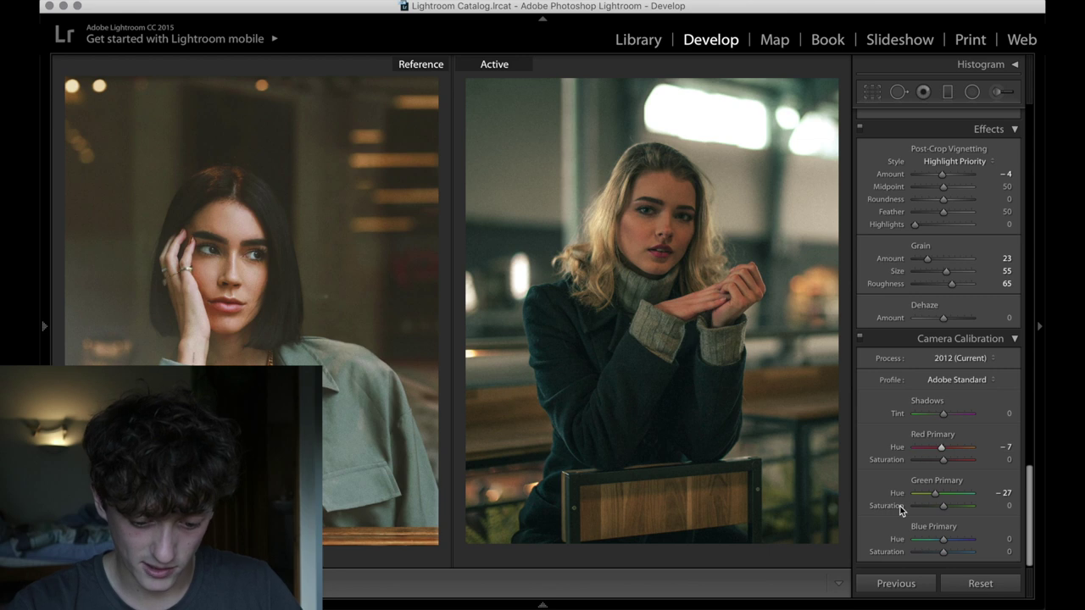
{"action": "double_click", "coordinate": [897, 493]}
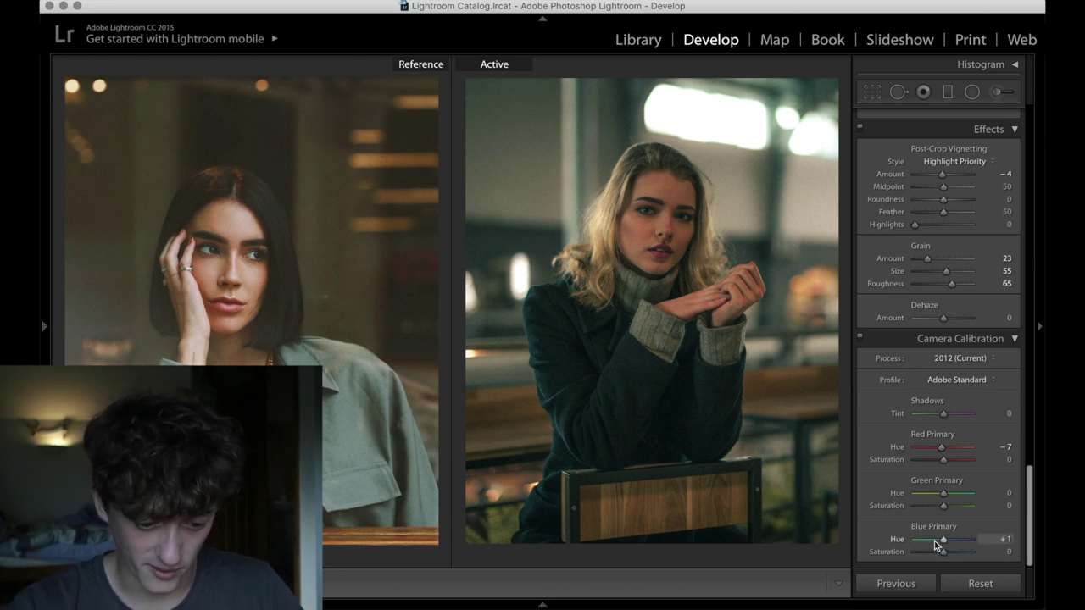
{"action": "left_click_drag", "start_coordinate": [936, 545], "coordinate": [941, 544]}
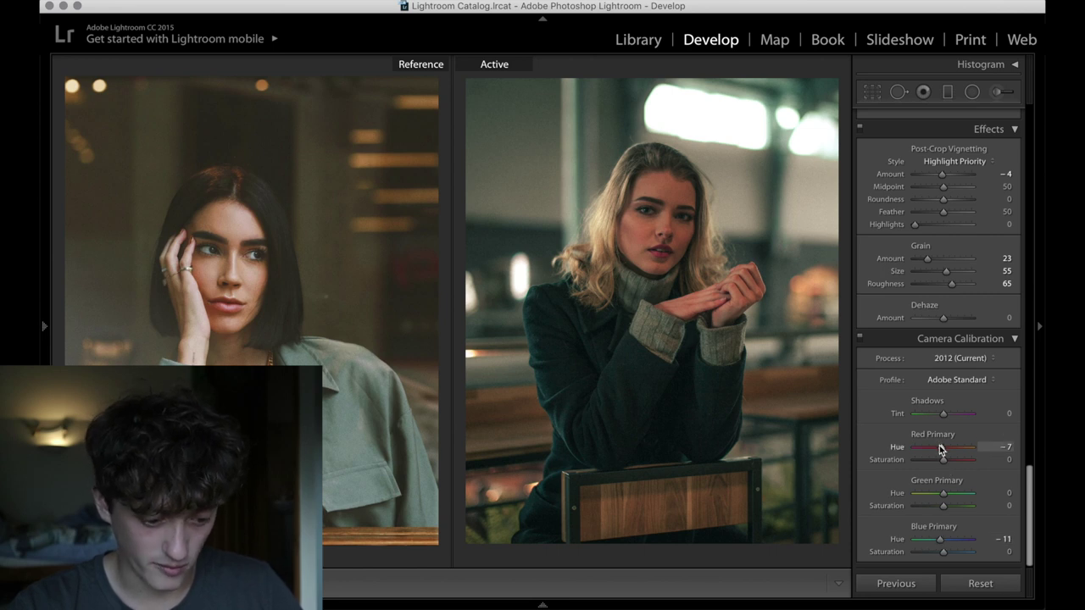
{"action": "double_click", "coordinate": [896, 541]}
{"action": "left_click_drag", "start_coordinate": [943, 450], "coordinate": [949, 453]}
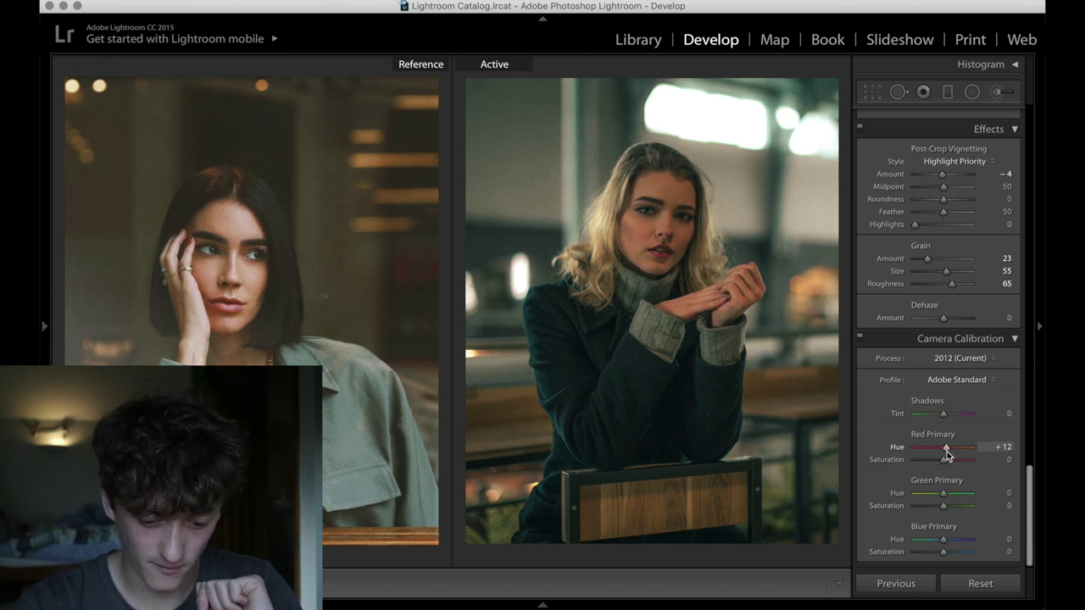
{"action": "left_click_drag", "start_coordinate": [944, 453], "coordinate": [943, 452]}
{"action": "left_click_drag", "start_coordinate": [943, 493], "coordinate": [939, 495]}
- Warm the white balance to Temp 5,715 with Tint −28
{"action": "scroll", "coordinate": [918, 362], "scroll_direction": "up", "scroll_amount": 15}
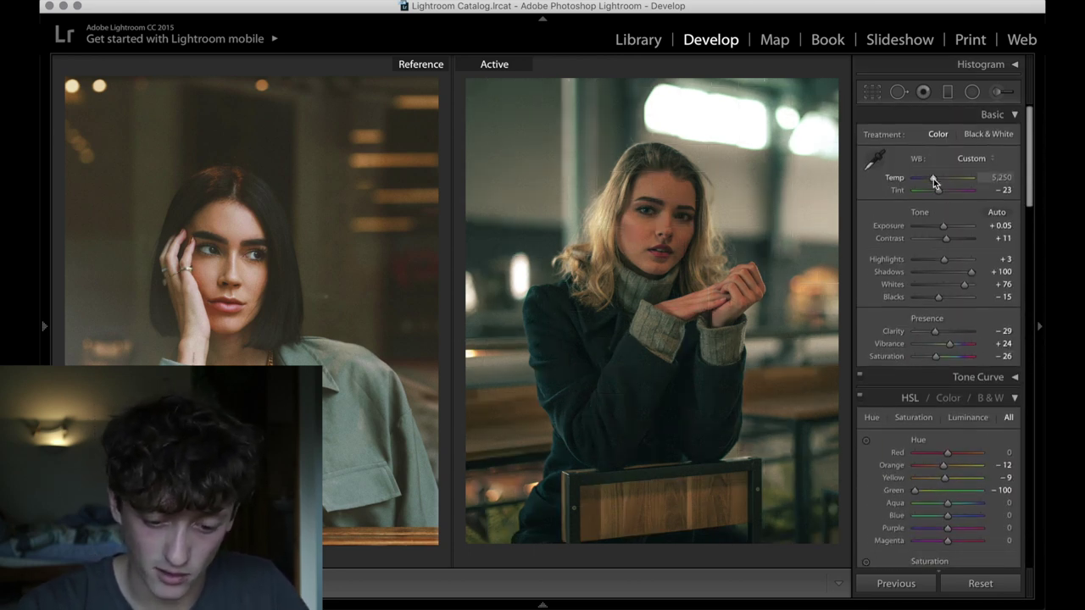
{"action": "left_click_drag", "start_coordinate": [933, 179], "coordinate": [938, 182]}
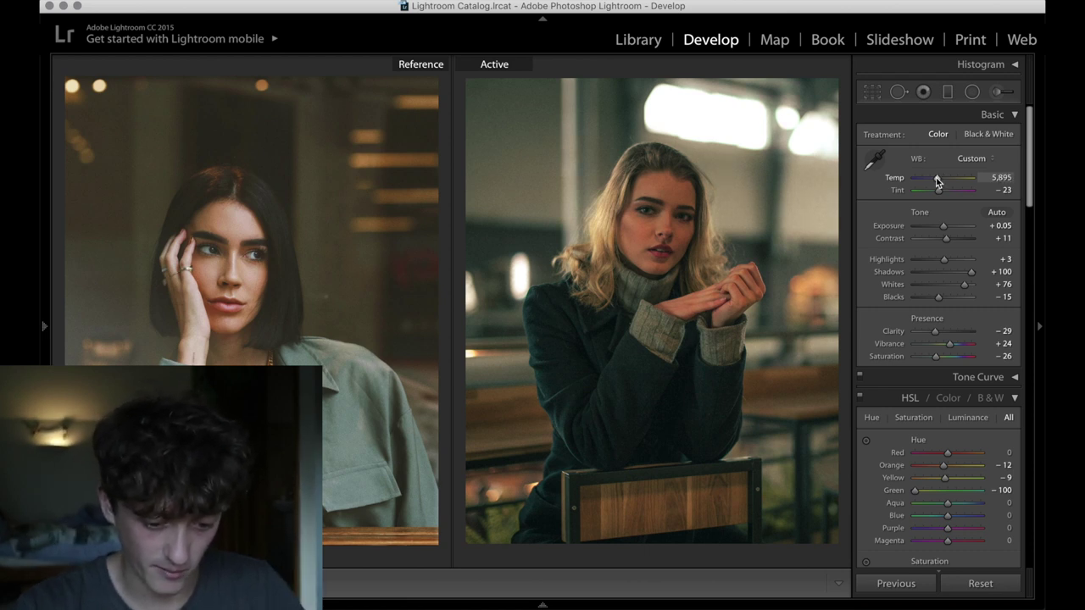
{"action": "left_click_drag", "start_coordinate": [935, 177], "coordinate": [937, 191]}
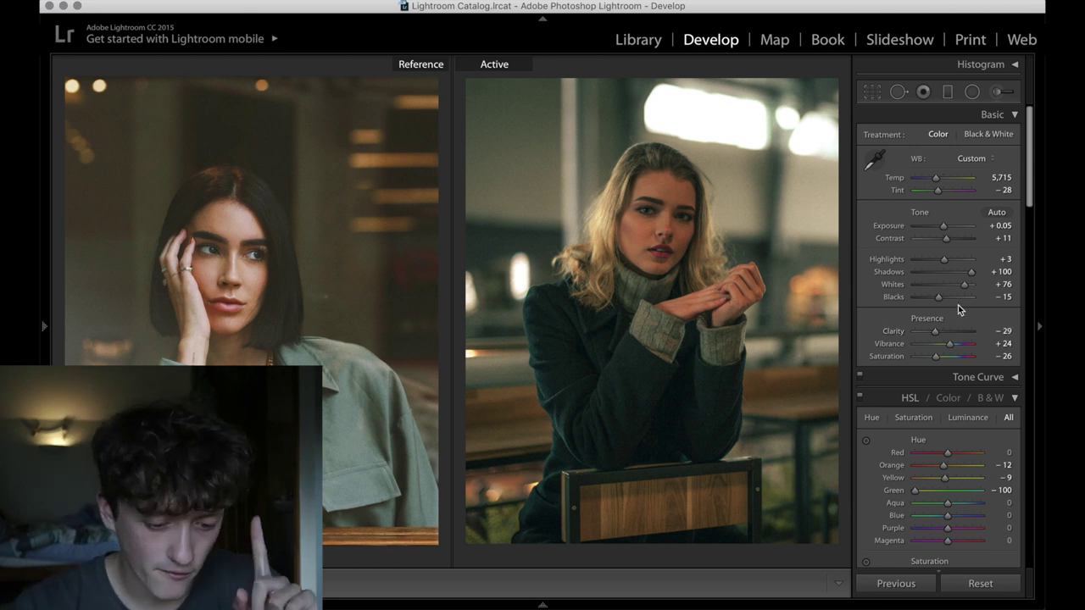
- Expand the Tone Curve panel and set its channel to RGB
{"action": "scroll", "coordinate": [958, 306], "scroll_direction": "down", "scroll_amount": 15}
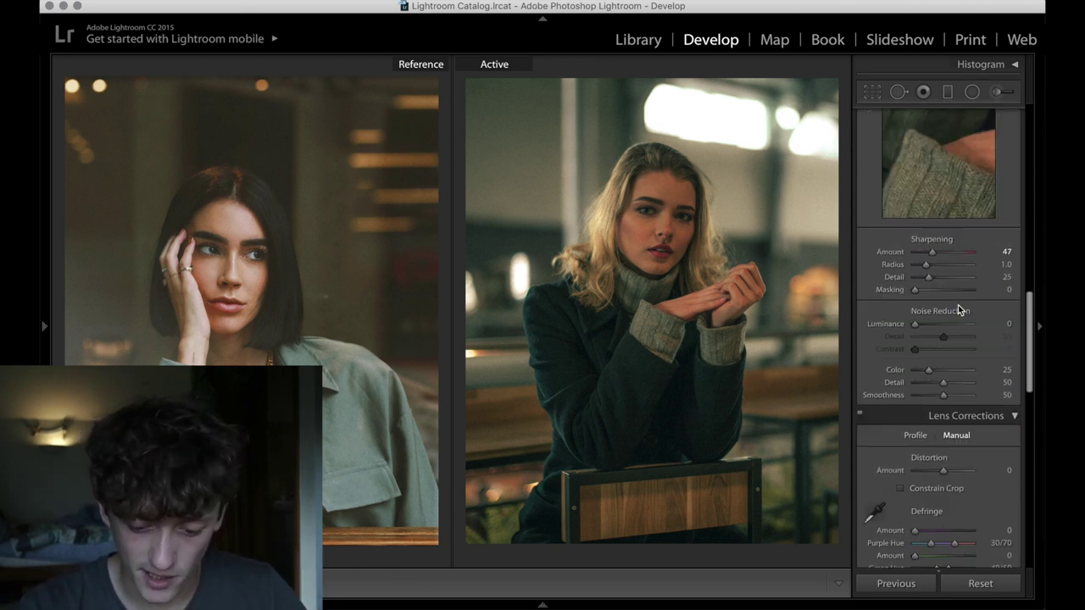
{"action": "scroll", "coordinate": [958, 305], "scroll_direction": "up", "scroll_amount": 15}
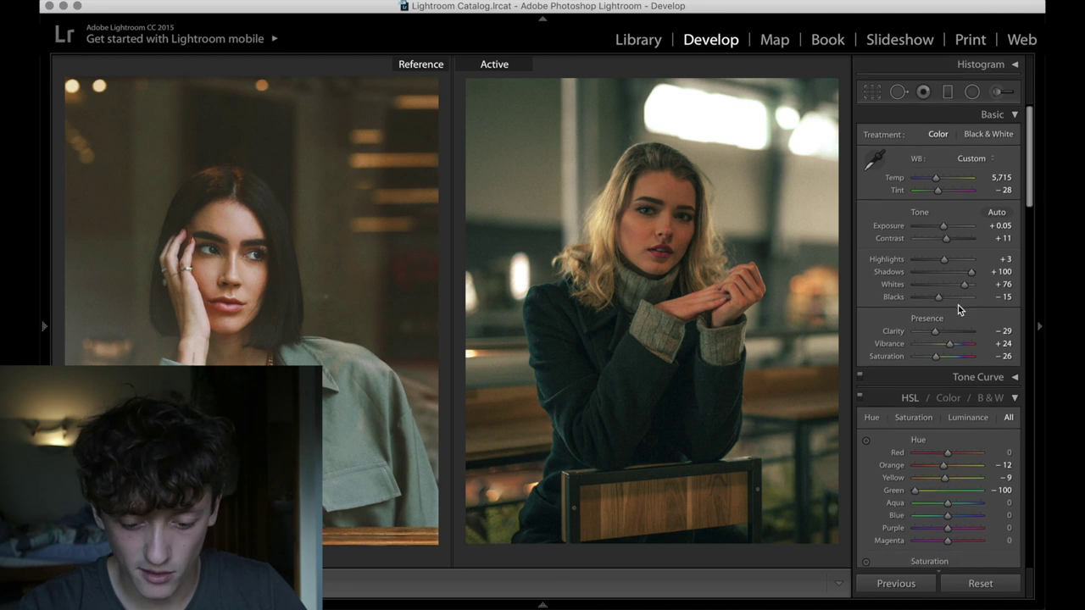
{"action": "scroll", "coordinate": [957, 305], "scroll_direction": "down", "scroll_amount": 5}
{"action": "scroll", "coordinate": [957, 305], "scroll_direction": "up", "scroll_amount": 3}
{"action": "left_click", "coordinate": [1014, 214]}
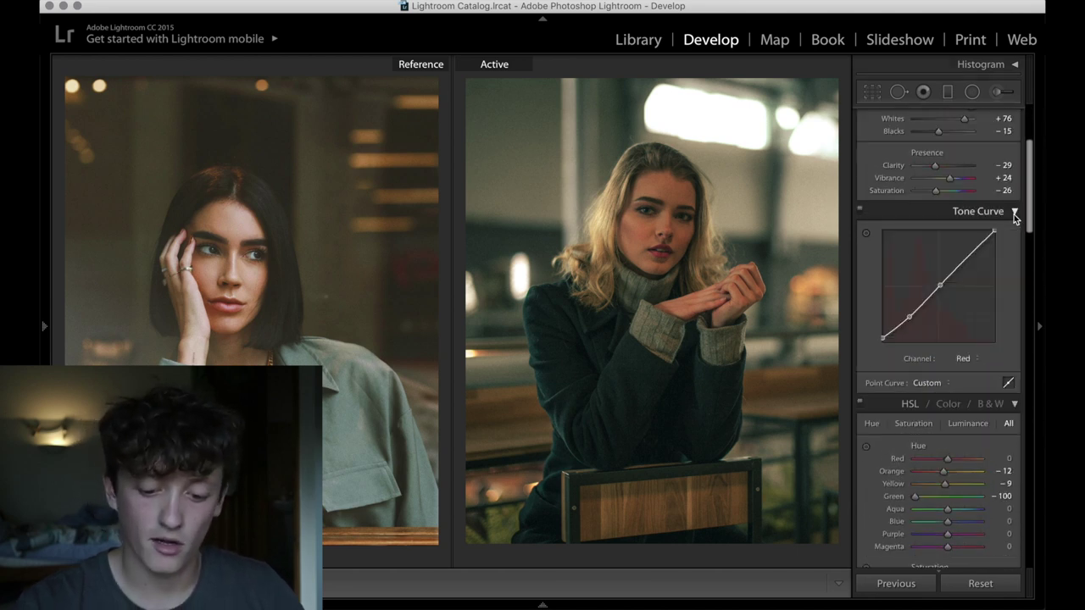
{"action": "left_click", "coordinate": [974, 360]}
{"action": "left_click", "coordinate": [965, 356]}
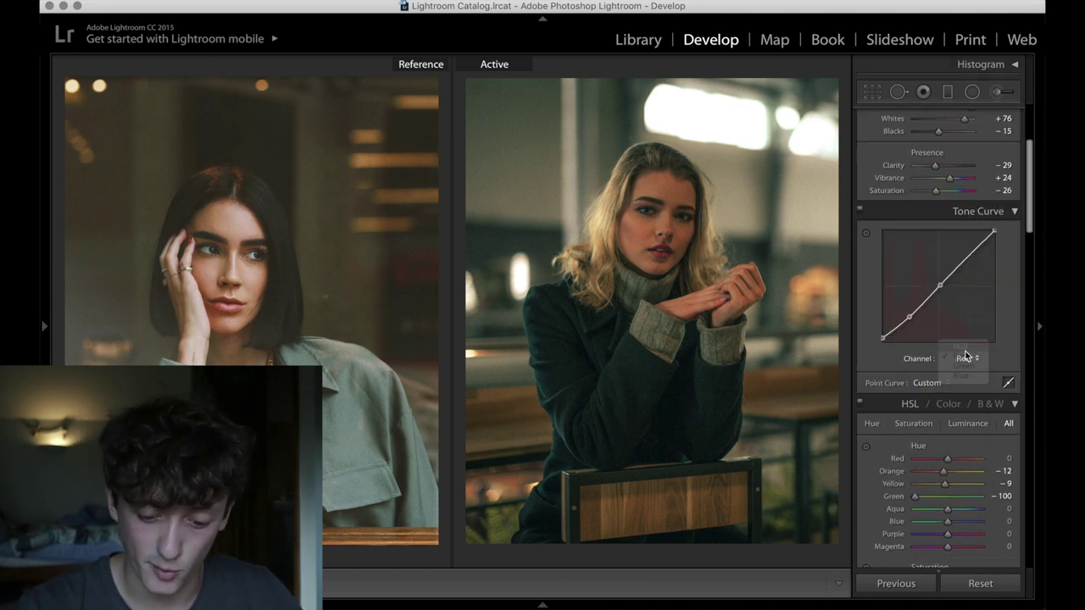
- Add two shadow points, lift the black point for faded blacks, and lower the white point to 91.4%
{"action": "left_click", "coordinate": [942, 286]}
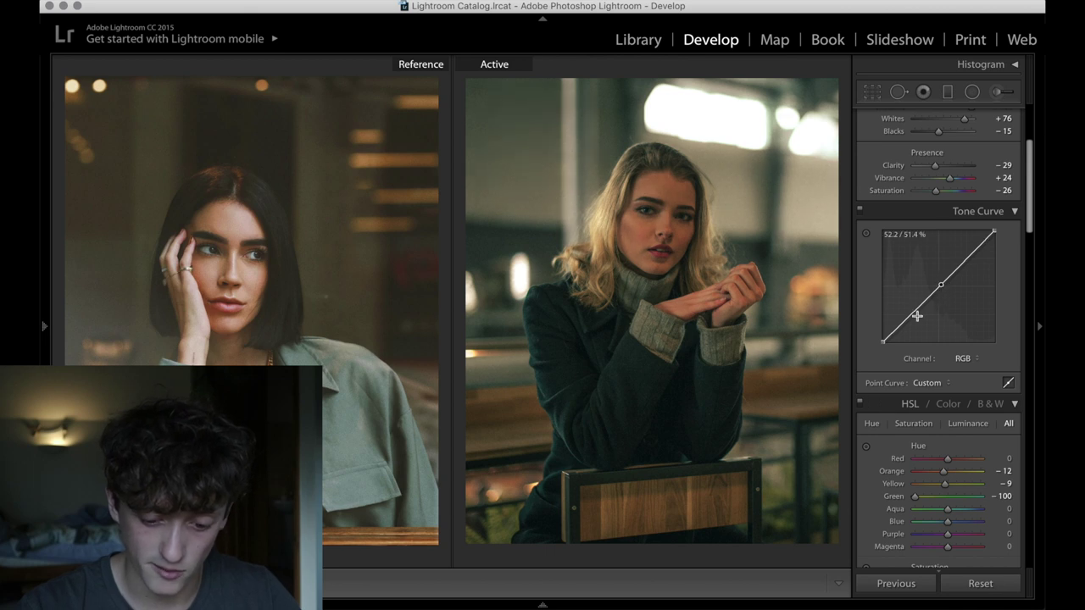
{"action": "left_click", "coordinate": [913, 316]}
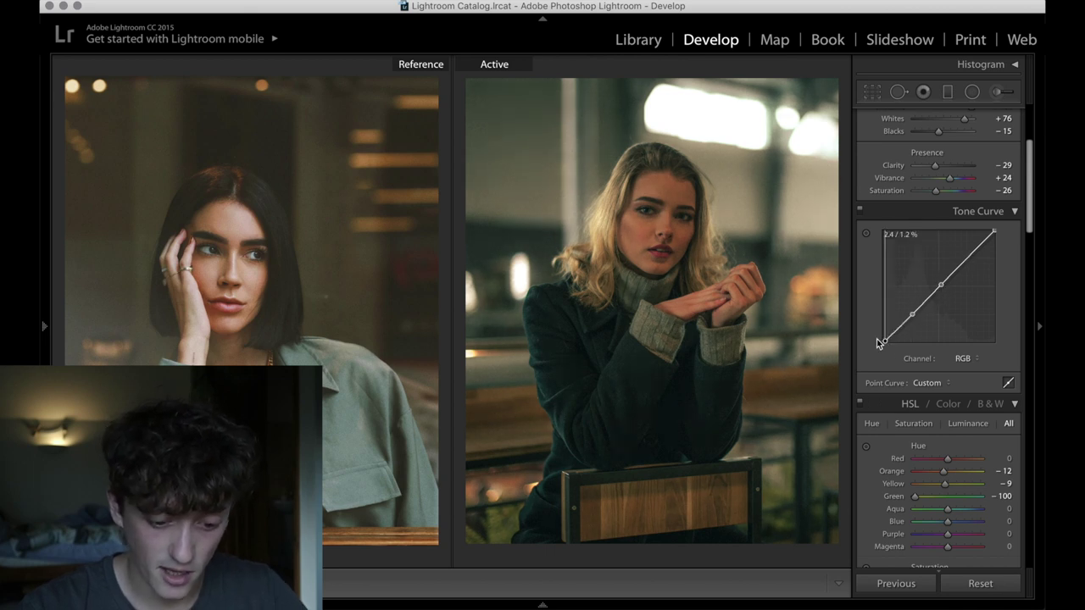
{"action": "left_click_drag", "start_coordinate": [878, 342], "coordinate": [876, 341]}
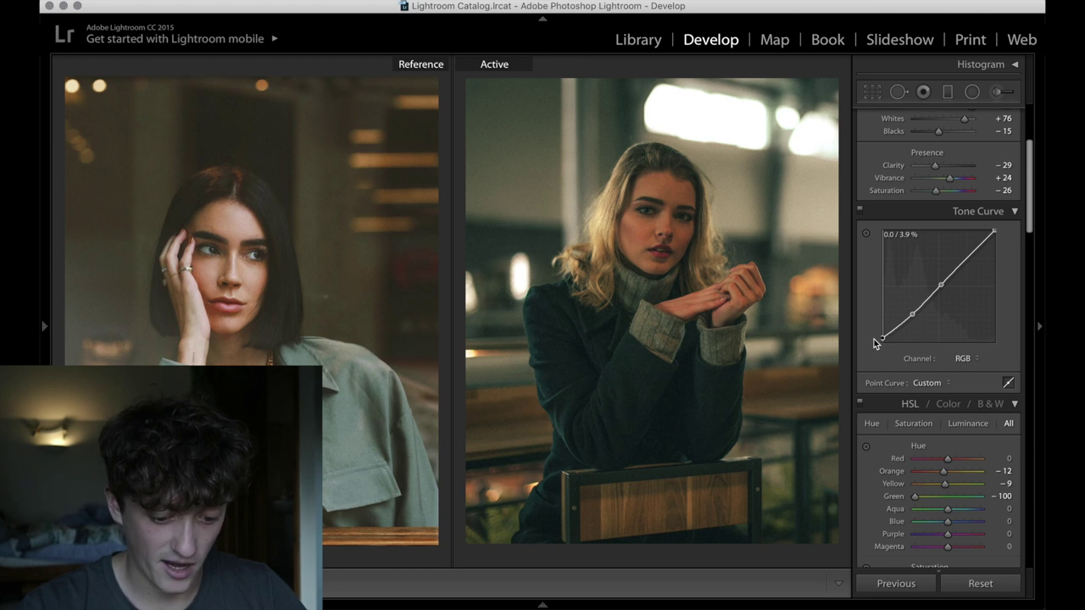
{"action": "left_click_drag", "start_coordinate": [873, 337], "coordinate": [1010, 235]}
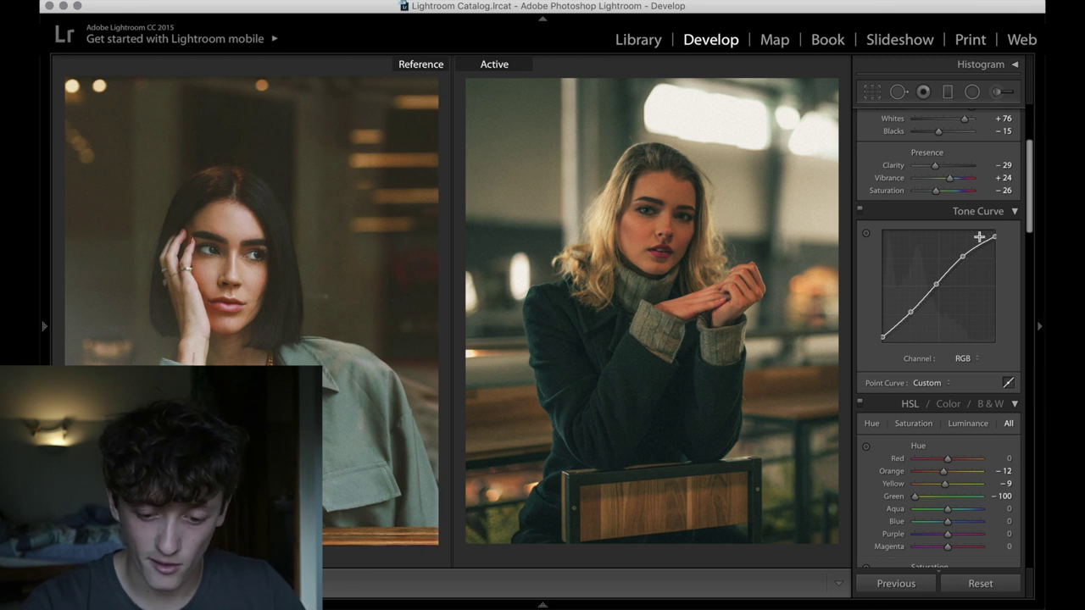
- Toggle Before/After with backslash to compare against the original, ending on the edited grade
{"action": "key", "text": "backslash"}
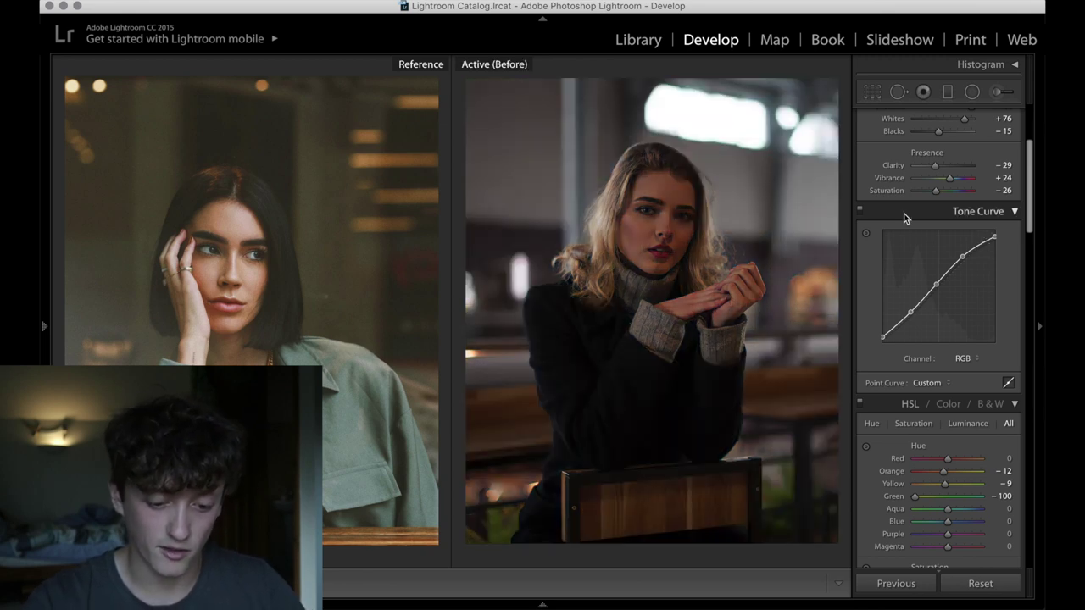
{"action": "key", "text": "backslash"}
{"action": "key", "text": "backslash"}
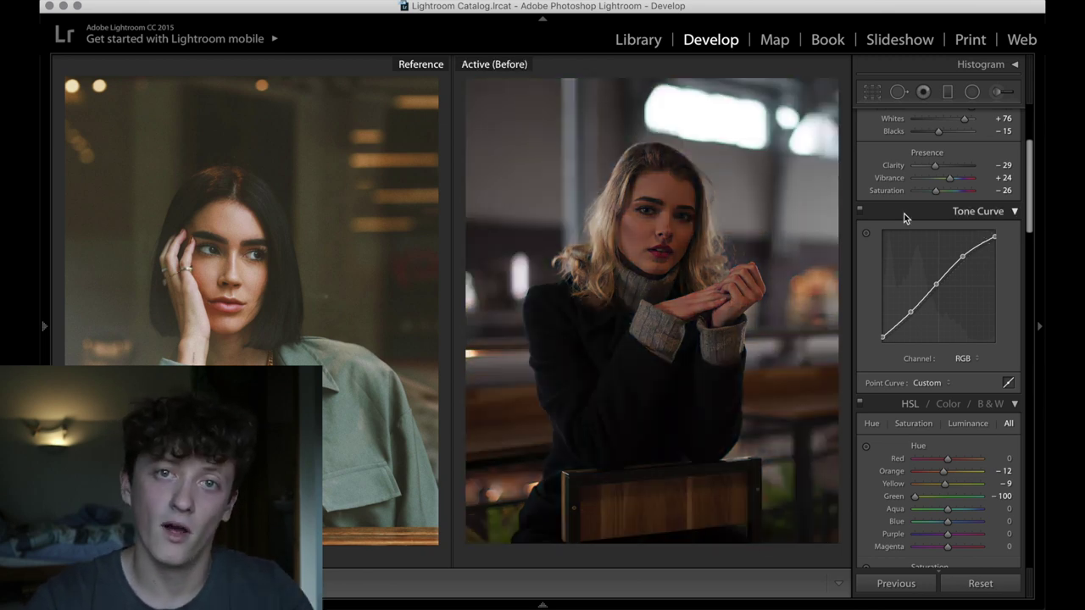
{"action": "key", "text": "backslash"}
{"action": "key", "text": "backslash"}
{"action": "key", "text": "backslash"}
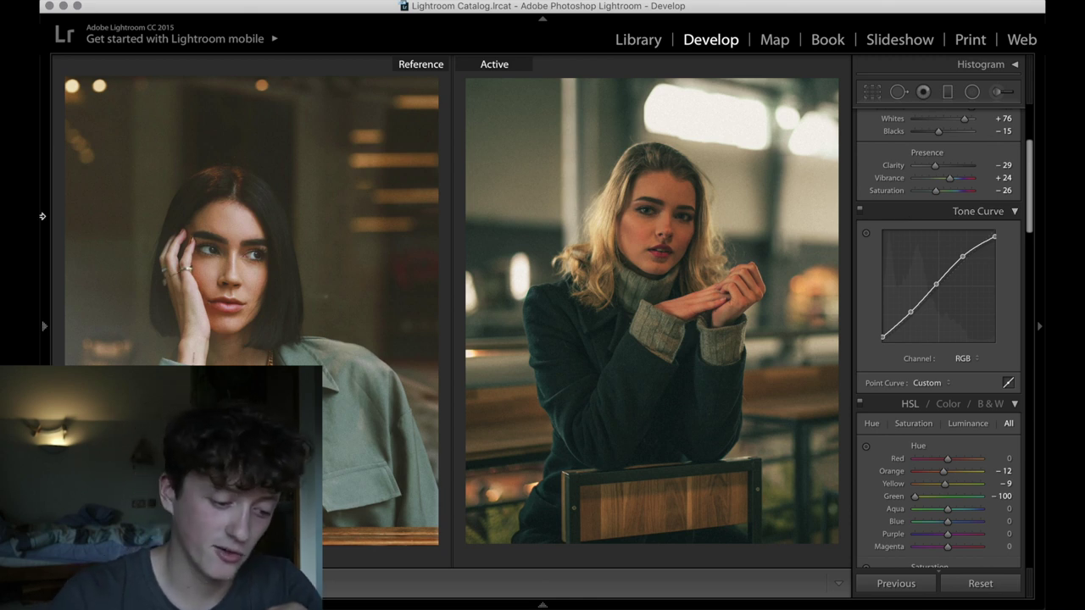
- Show the left Presets panel and scroll to the Film Look Preset Pack (Film look 1–12)
{"action": "left_click", "coordinate": [45, 330]}
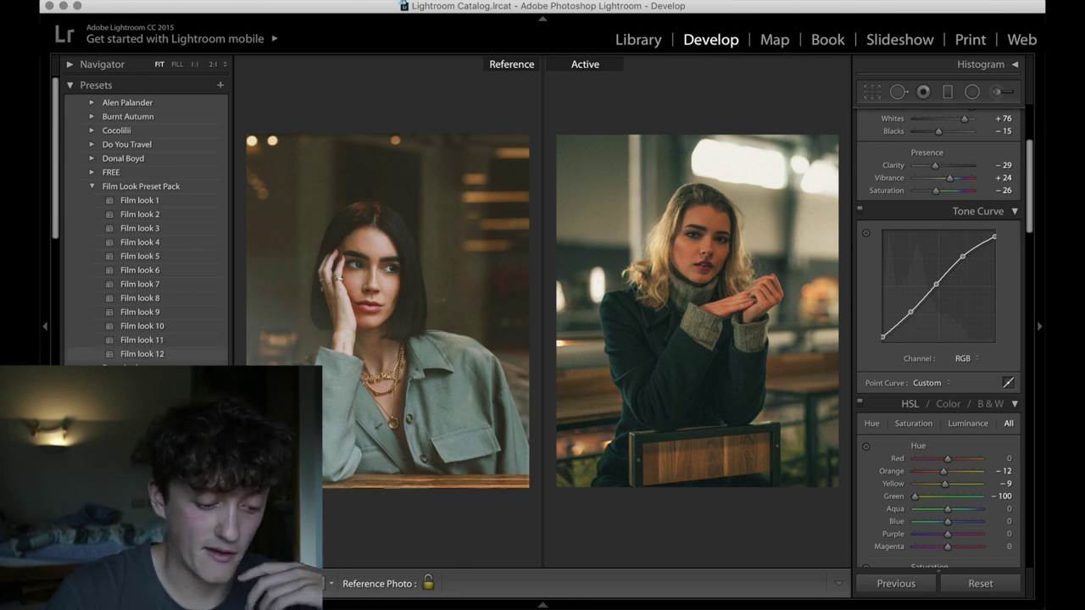
{"action": "scroll", "coordinate": [144, 212], "scroll_direction": "down", "scroll_amount": 10}
{"action": "scroll", "coordinate": [144, 221], "scroll_direction": "up", "scroll_amount": 10}
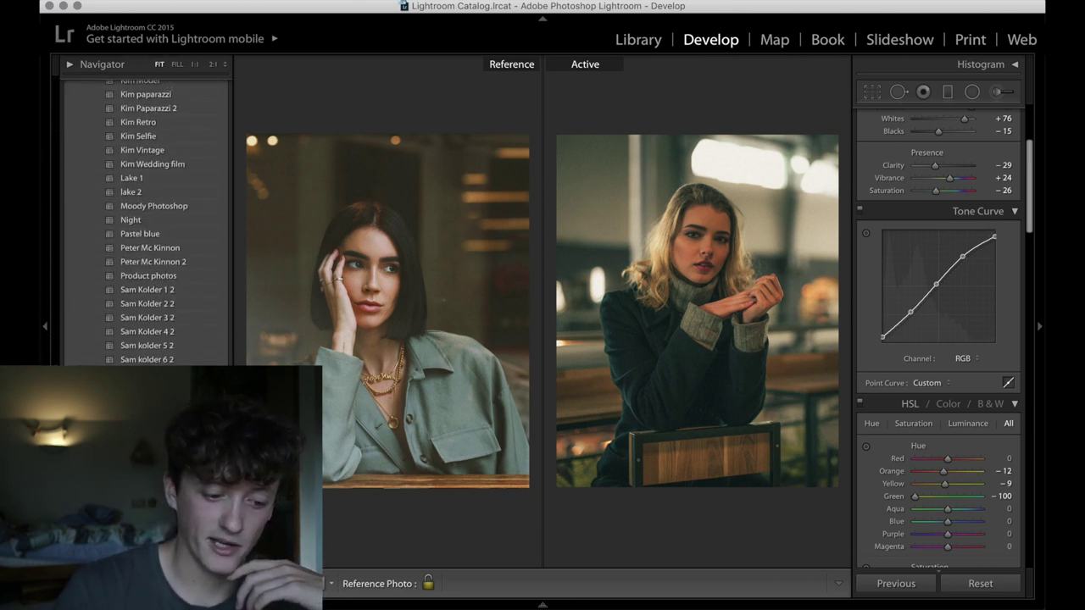
{"action": "scroll", "coordinate": [144, 221], "scroll_direction": "down", "scroll_amount": 1}
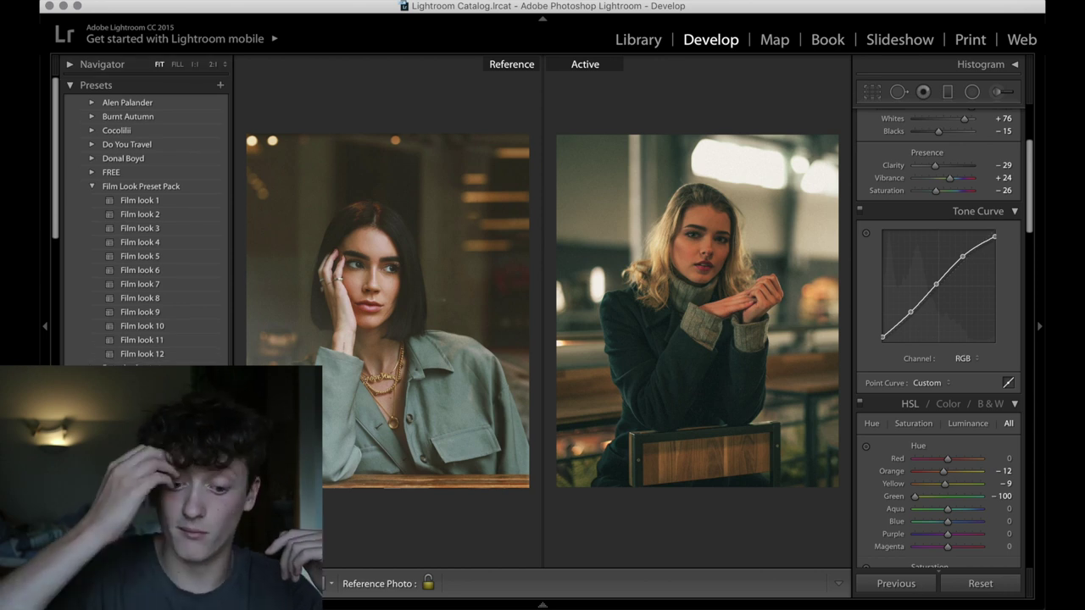